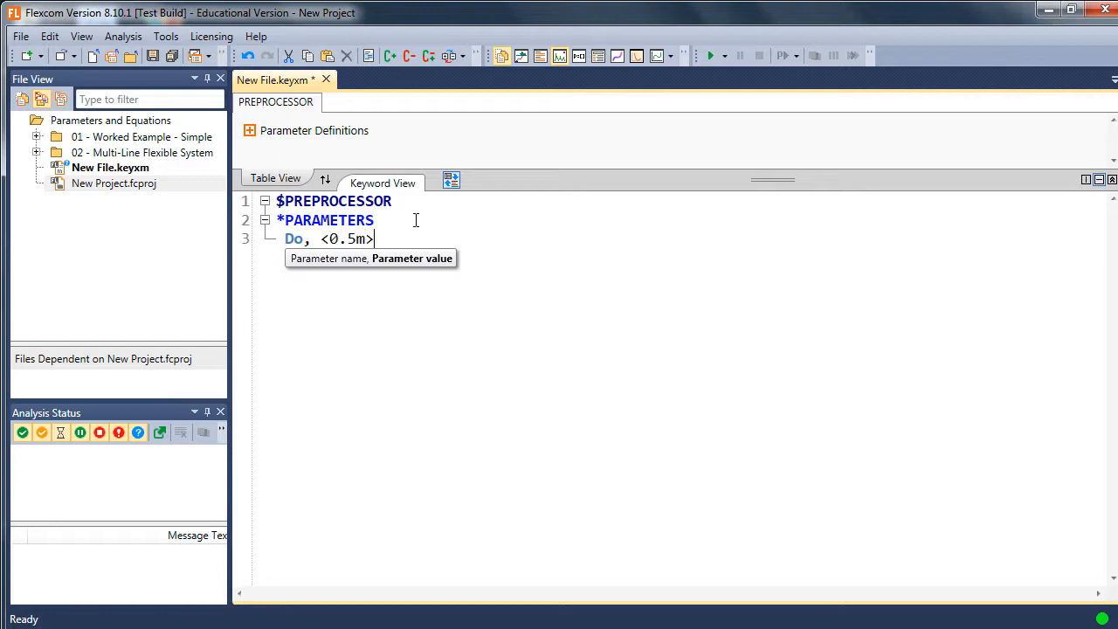
Add a parameter named WT with the value 25mm on a new line below Do.
key("Return")
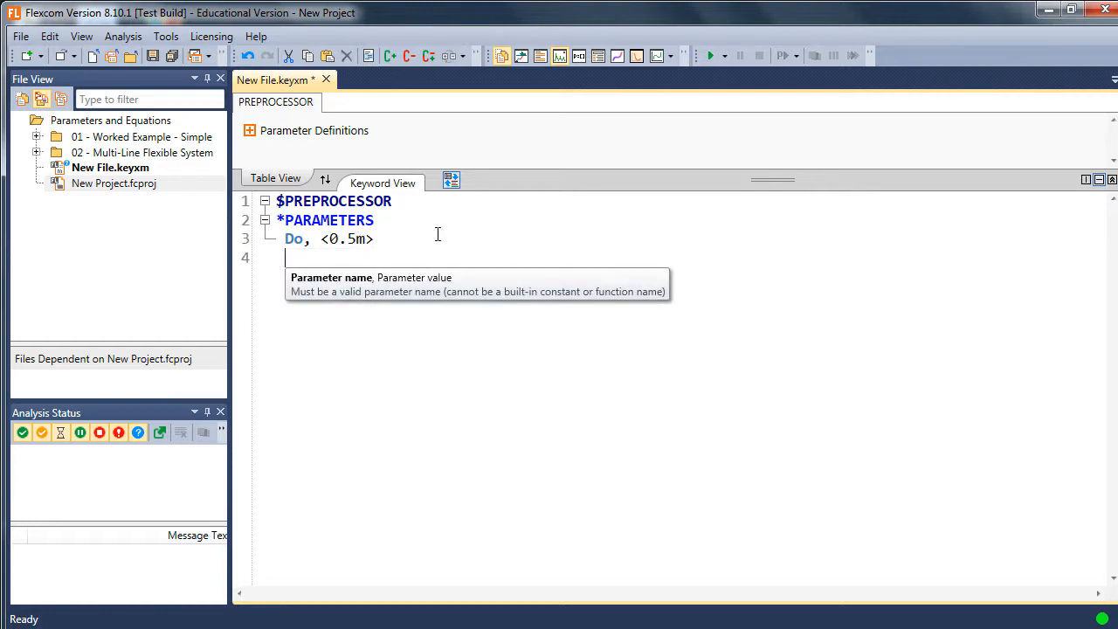
type("WY")
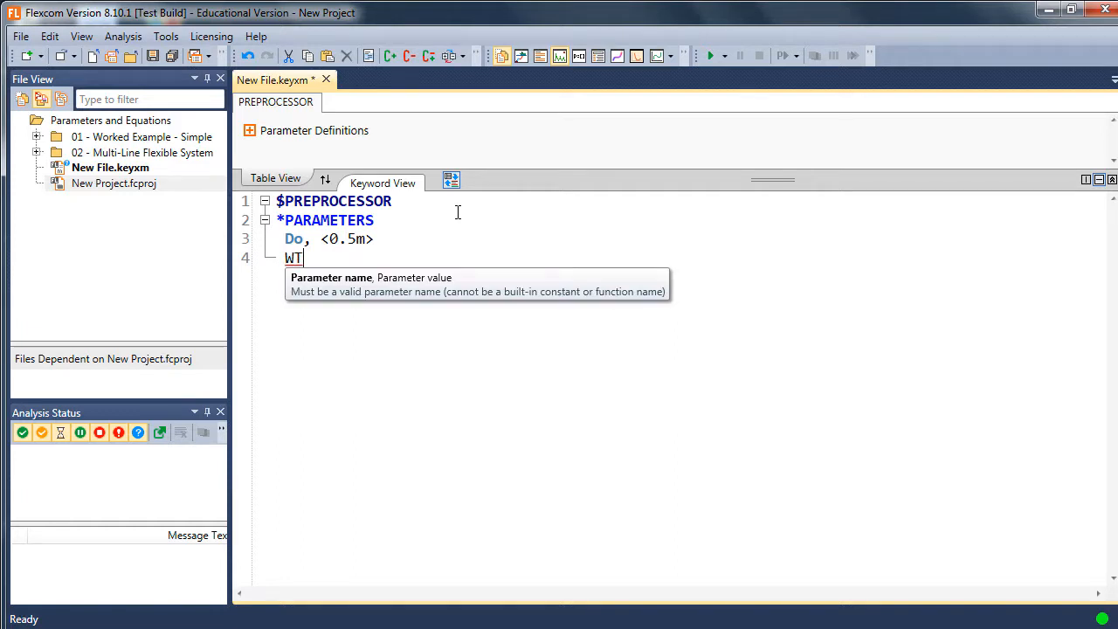
type(", ")
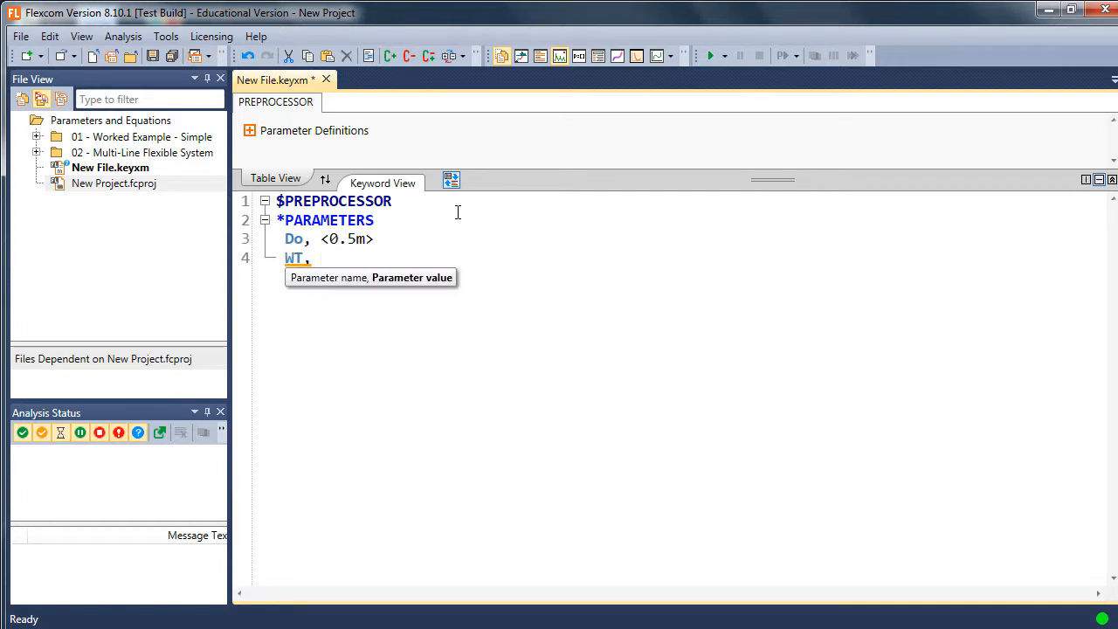
type("25mm")
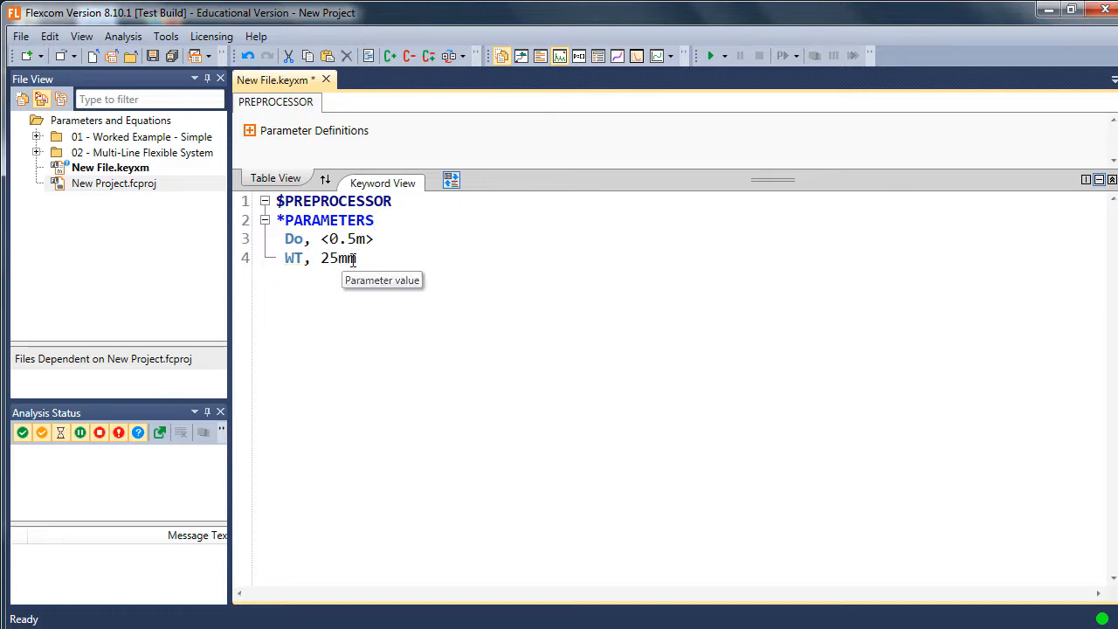
Show the Parameter Values view and check how the WT parameter is evaluated.
left_click(83, 37)
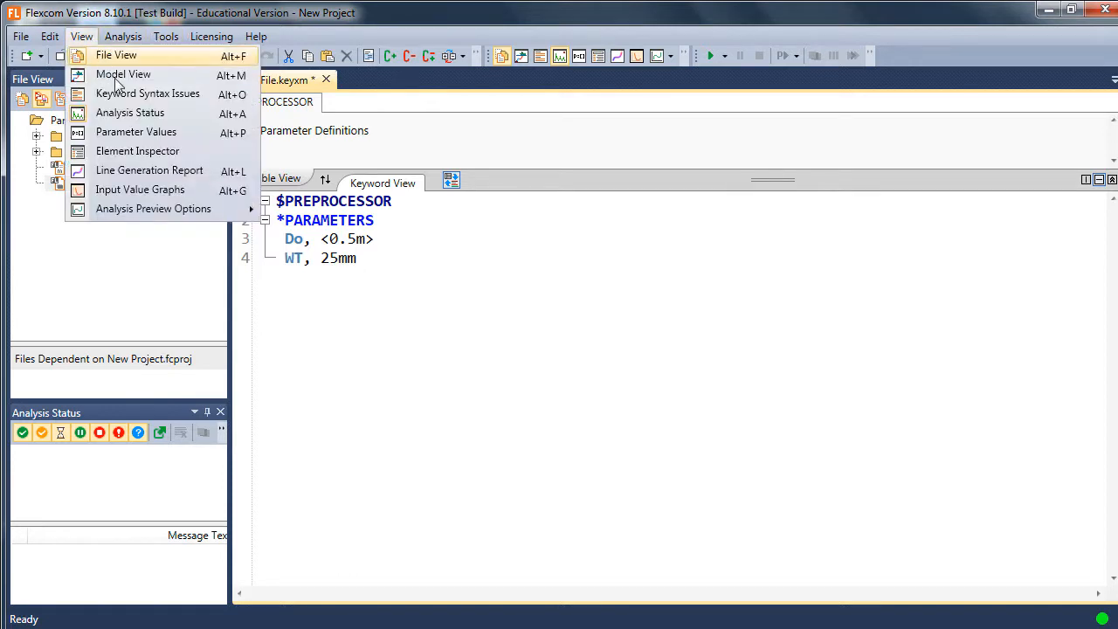
left_click(122, 131)
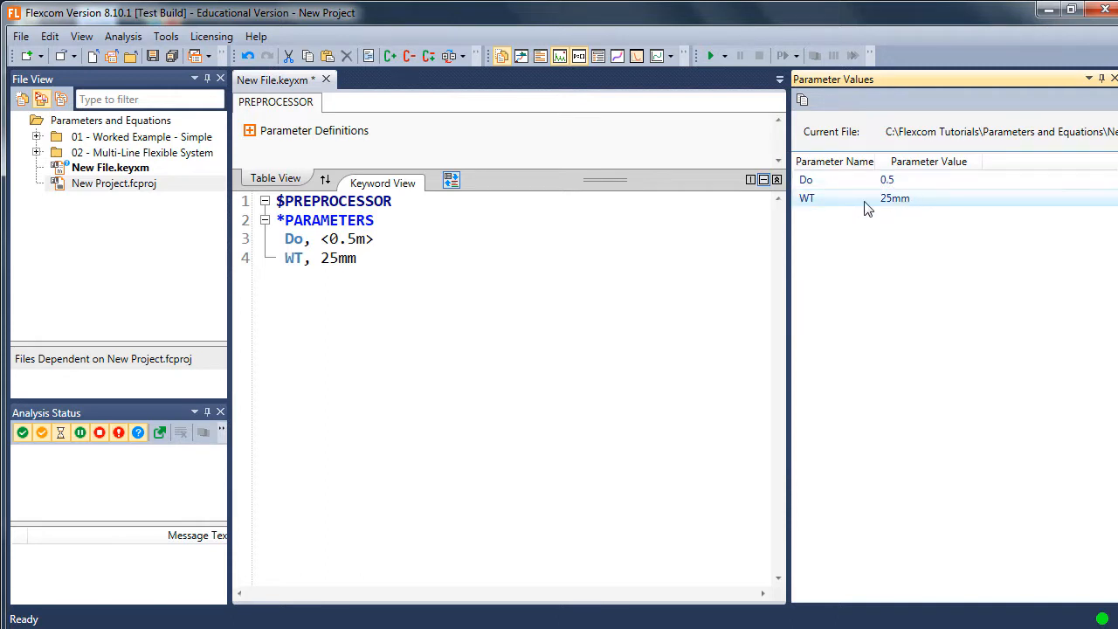
left_click(896, 206)
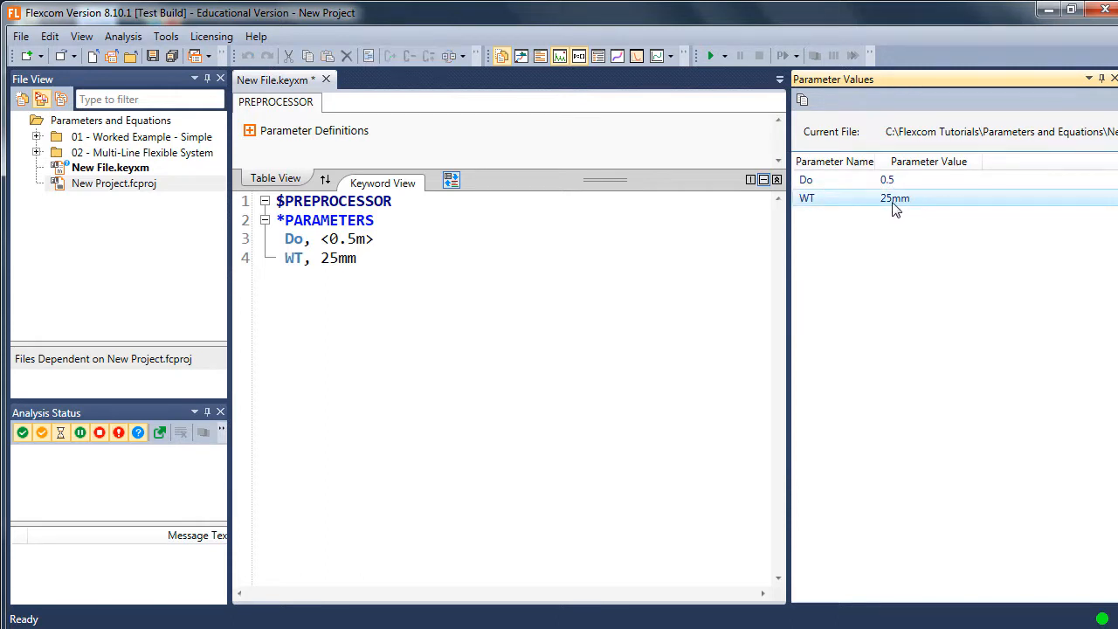
Enclose WT's value in angle brackets so it reads <25mm>, and check its evaluated value.
left_click(392, 258)
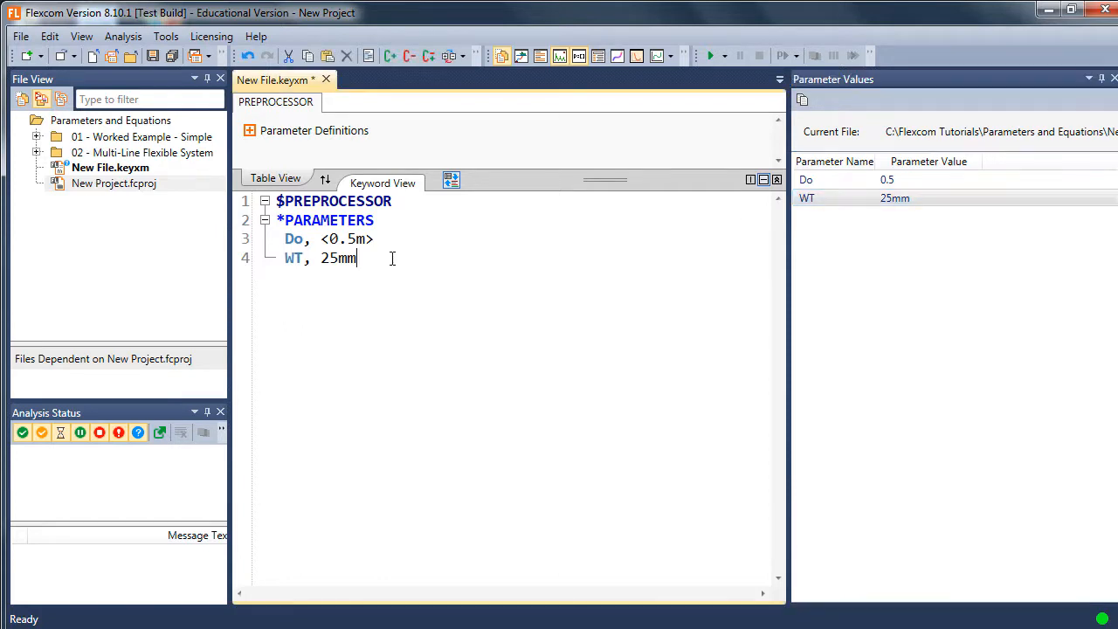
type(">")
key("Left")
key("Left")
key("Left")
key("Left")
key("Left")
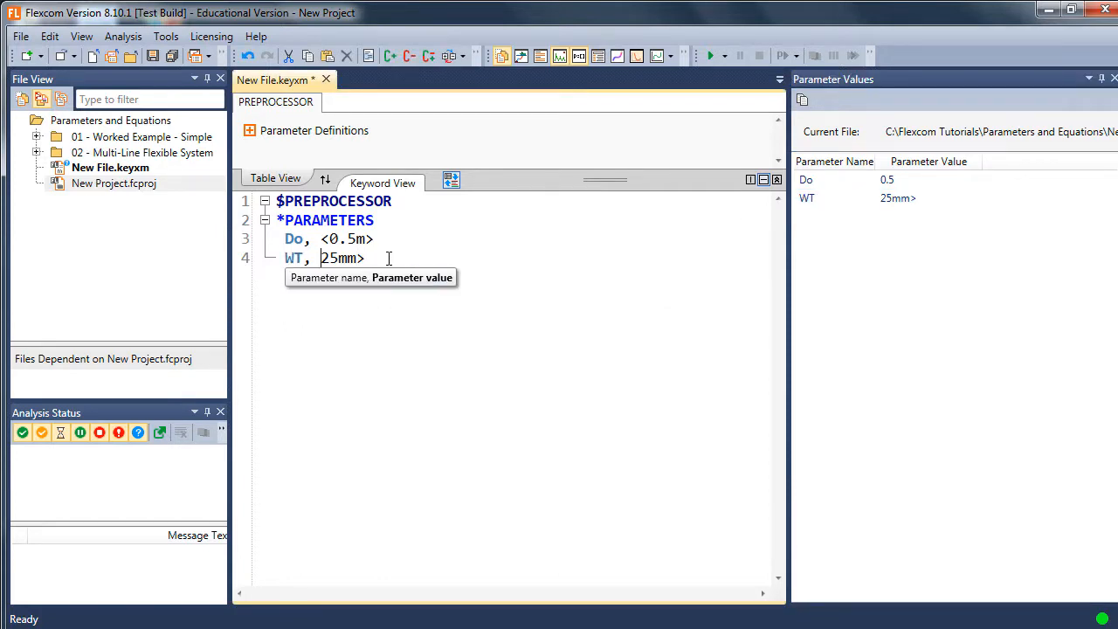
type("<")
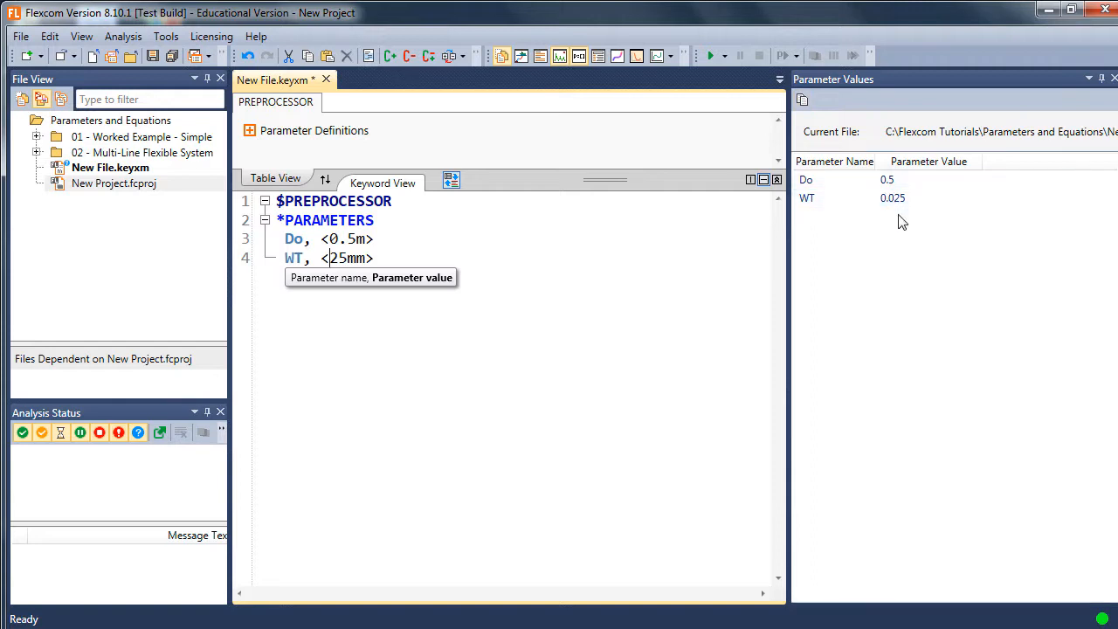
left_click(930, 203)
left_click(930, 204)
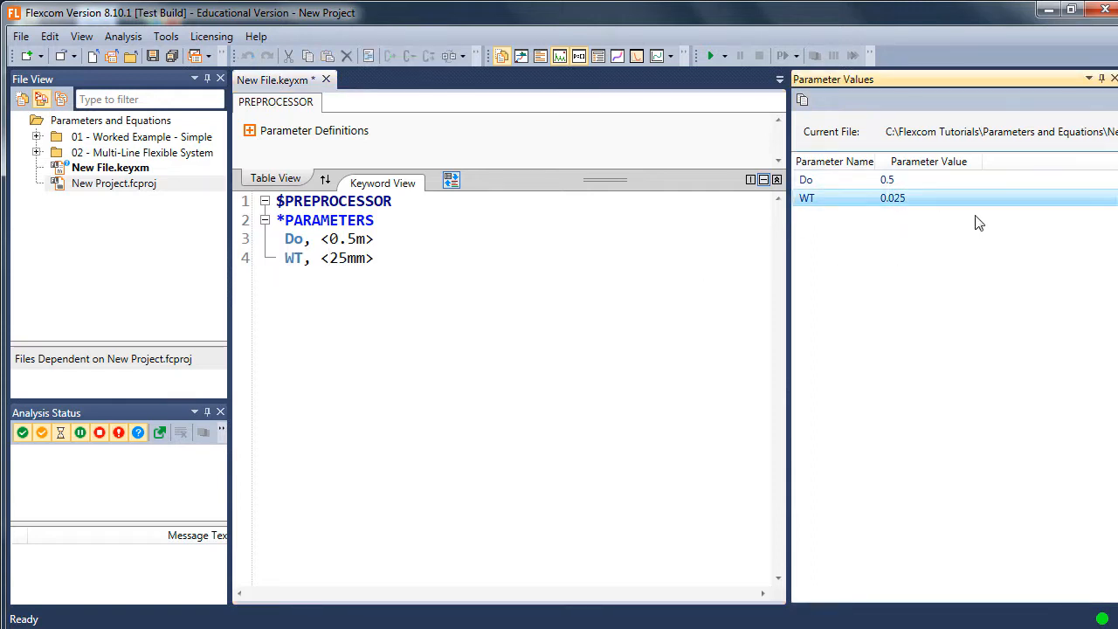
Add a parameter named Di below WT, defined by the equation =[Do-2*WT].
left_click(412, 262)
key("Return")
type("Di, ")
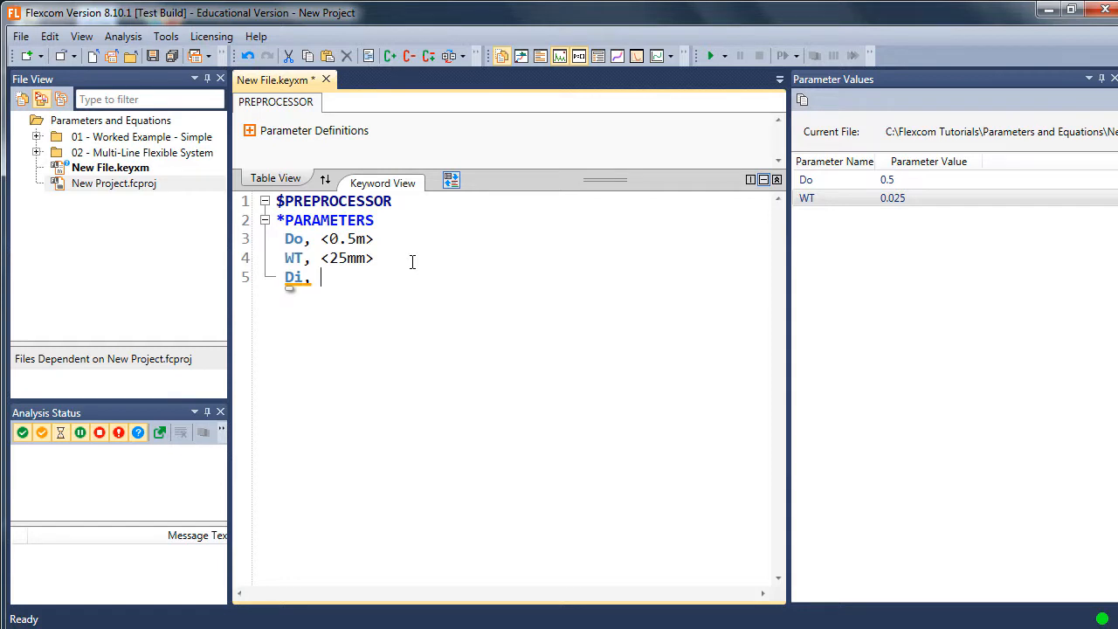
type("=")
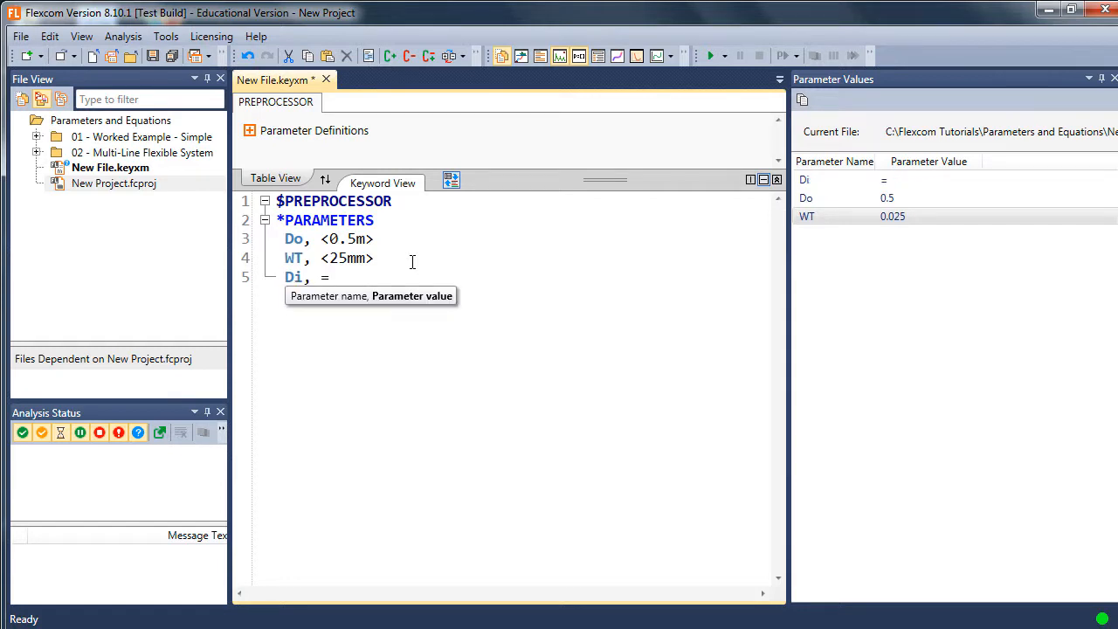
type("[")
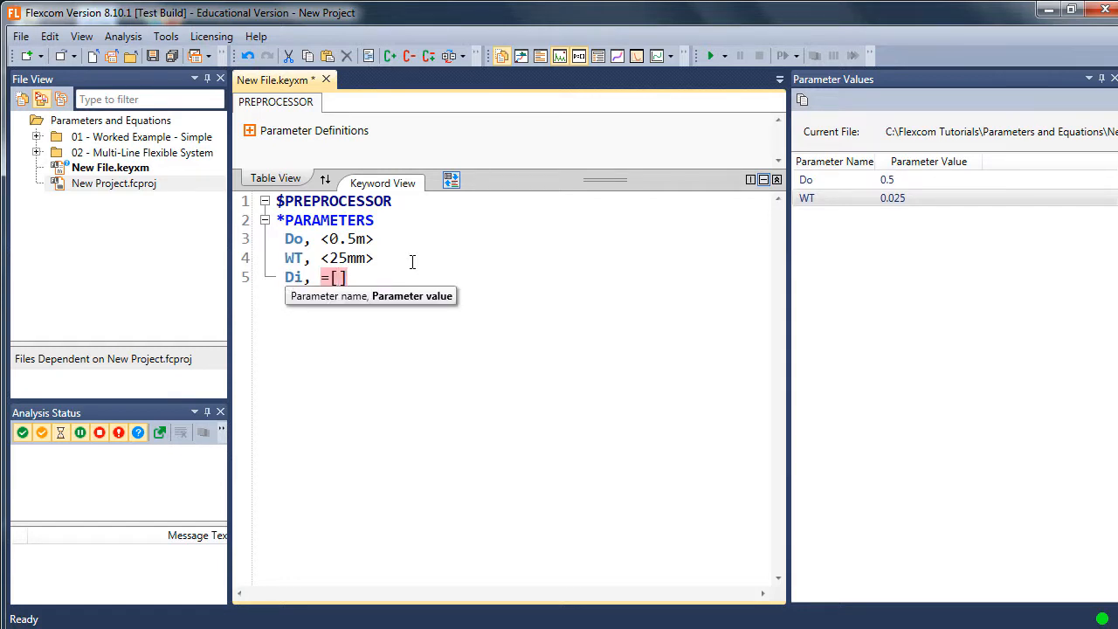
type("Do")
type("-2*")
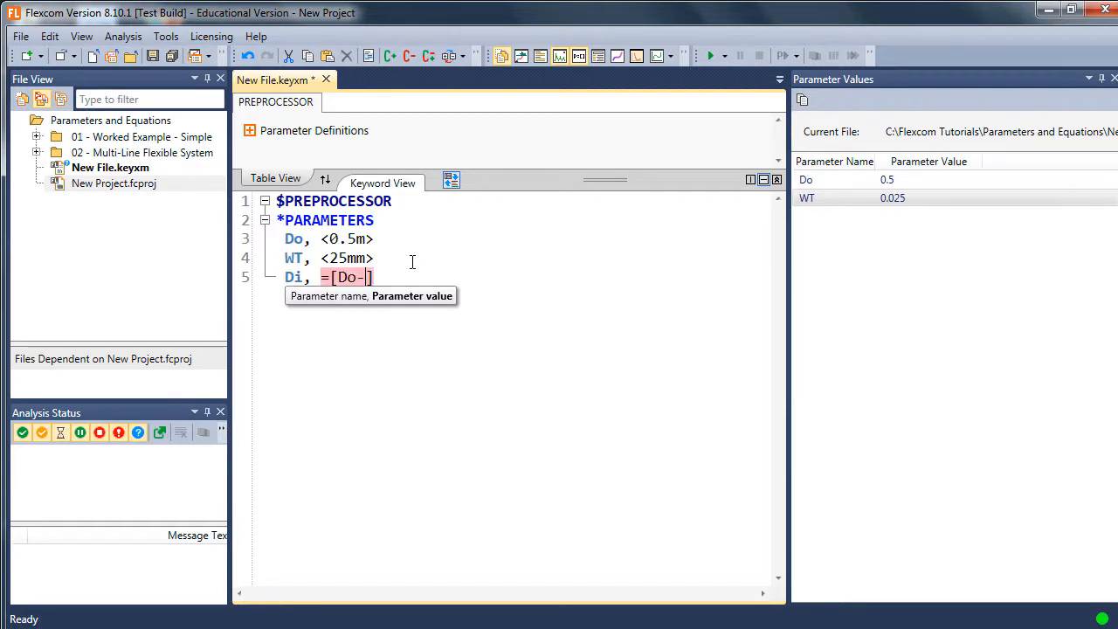
type("WT")
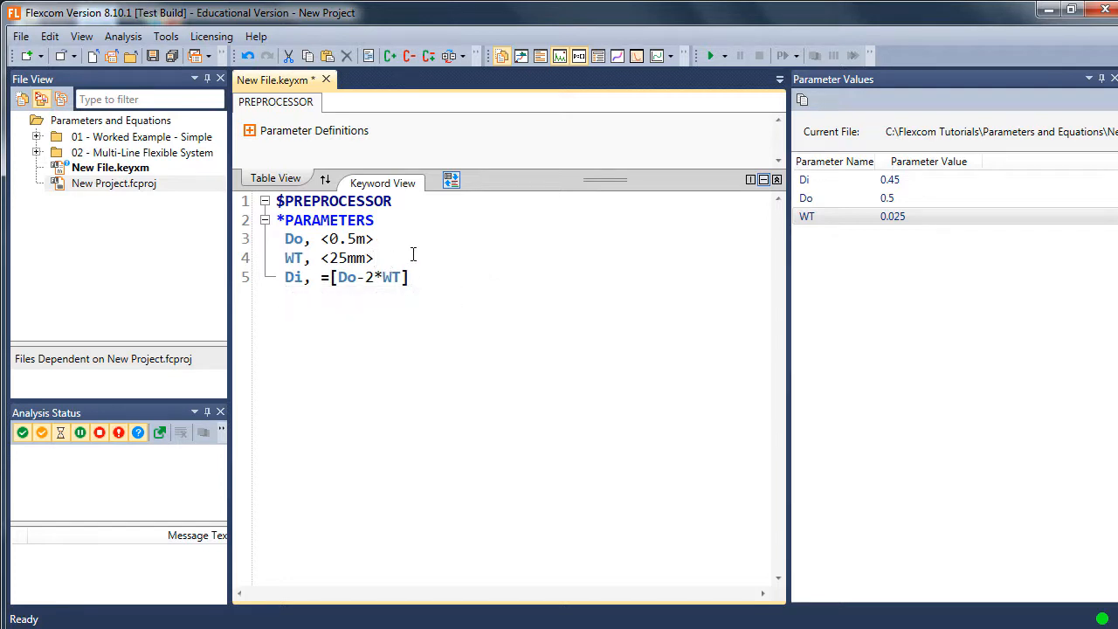
Change the WT parameter's value to 1inch inside its angle brackets.
mouse_move(413, 254)
key("shift+Left")
key("shift+Left")
key("shift+Left")
key("shift+Left")
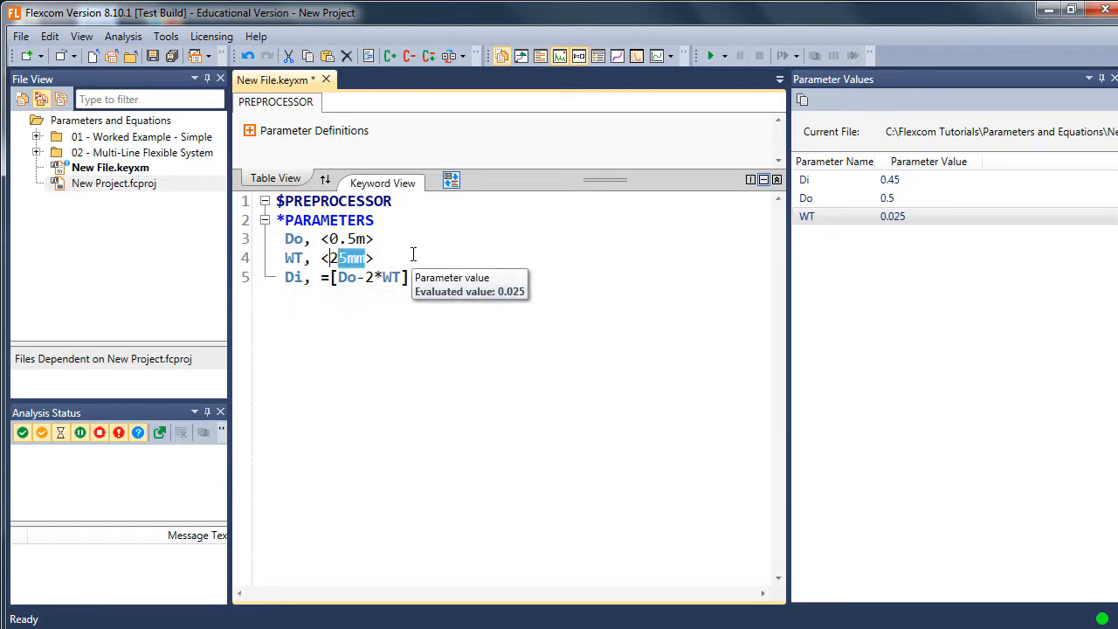
type("1inch")
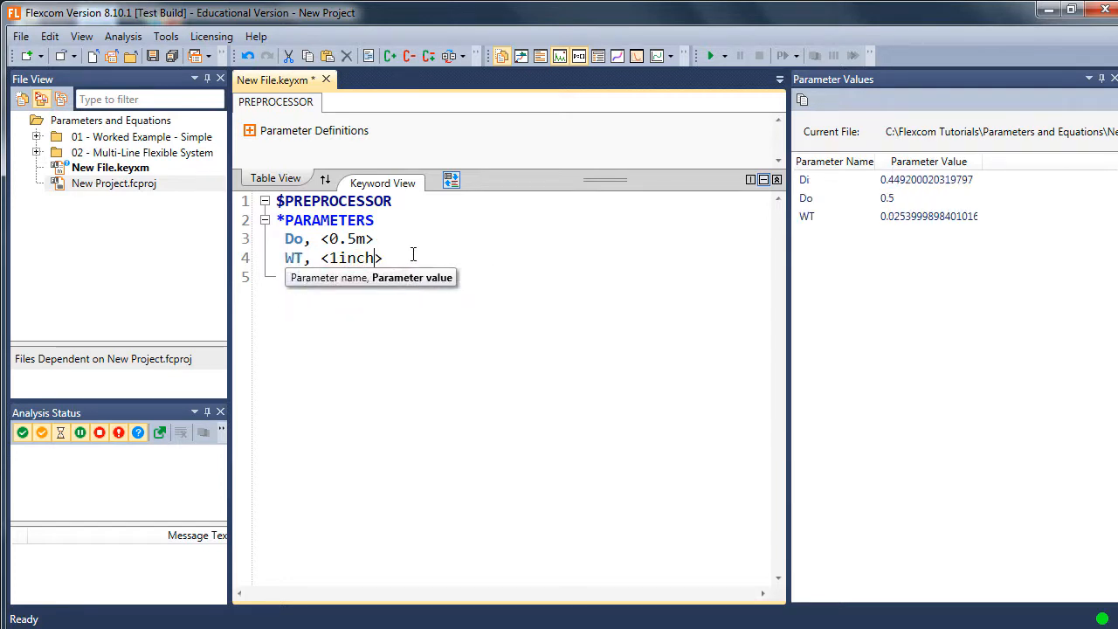
left_click(531, 213)
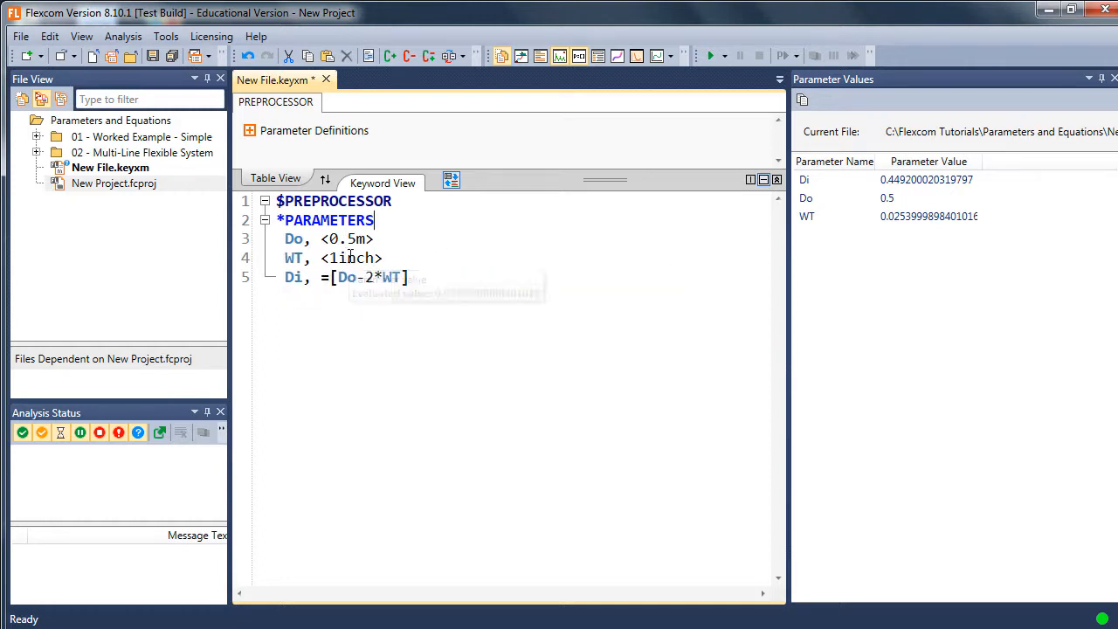
mouse_move(350, 256)
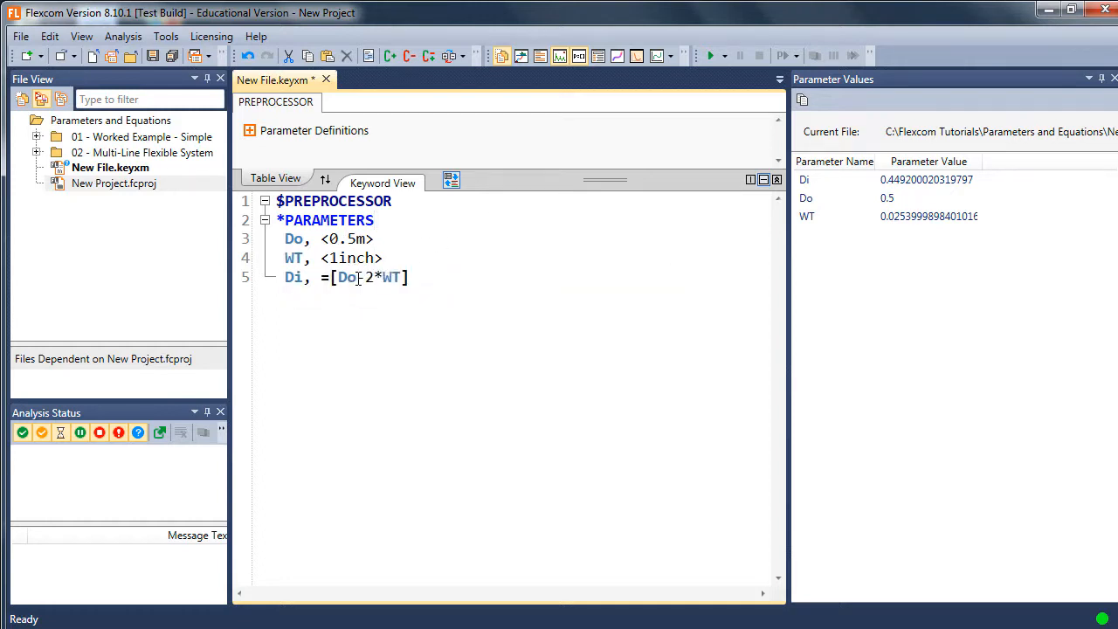
mouse_move(378, 277)
Leave a blank line after Di and add a parameter A with the equation =[PI/4*Do^2-Di^2].
left_click(444, 276)
key("Return")
key("Return")
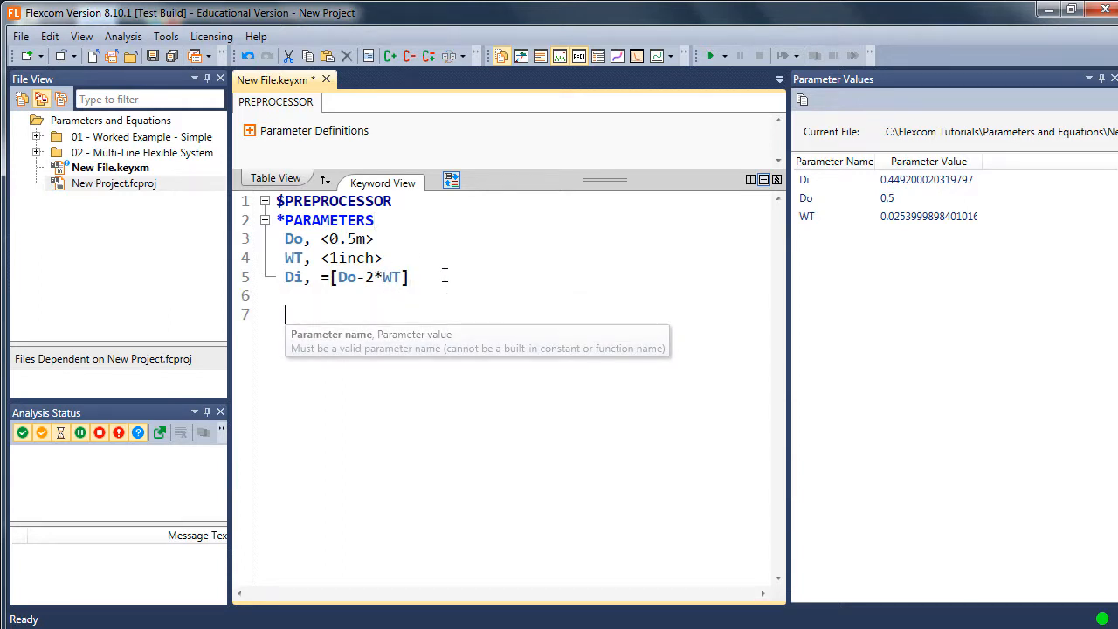
type("A, ")
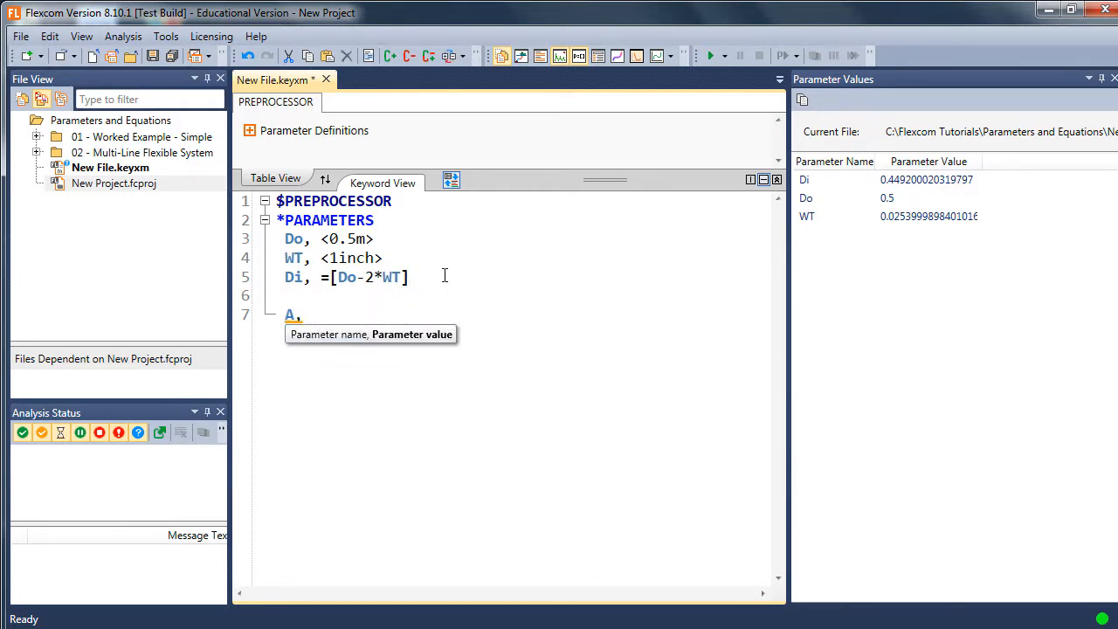
type("=[")
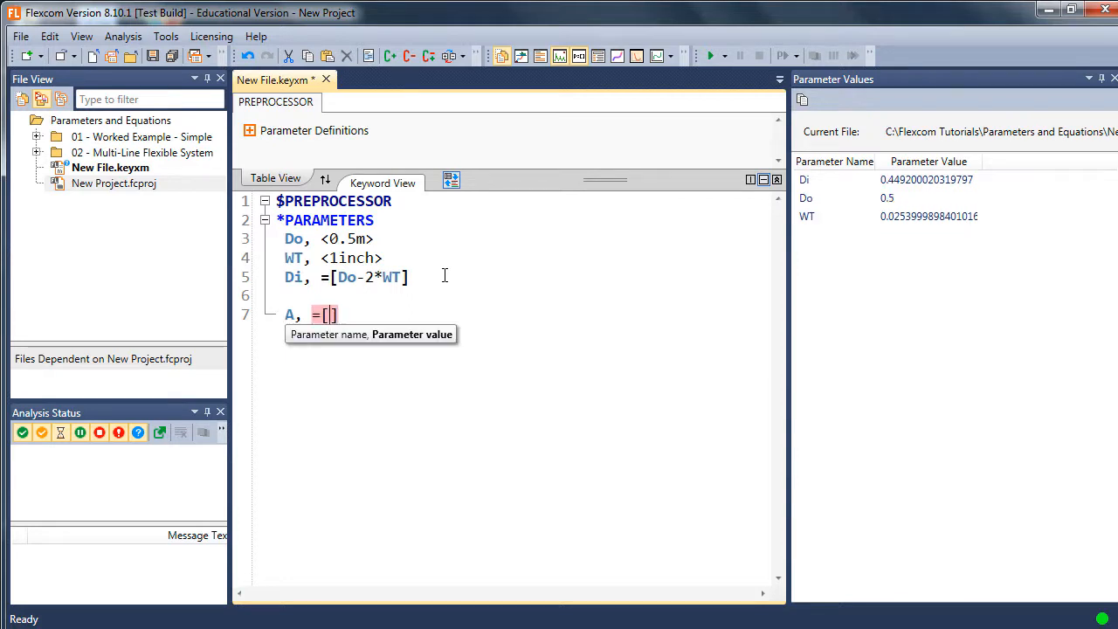
type("PI")
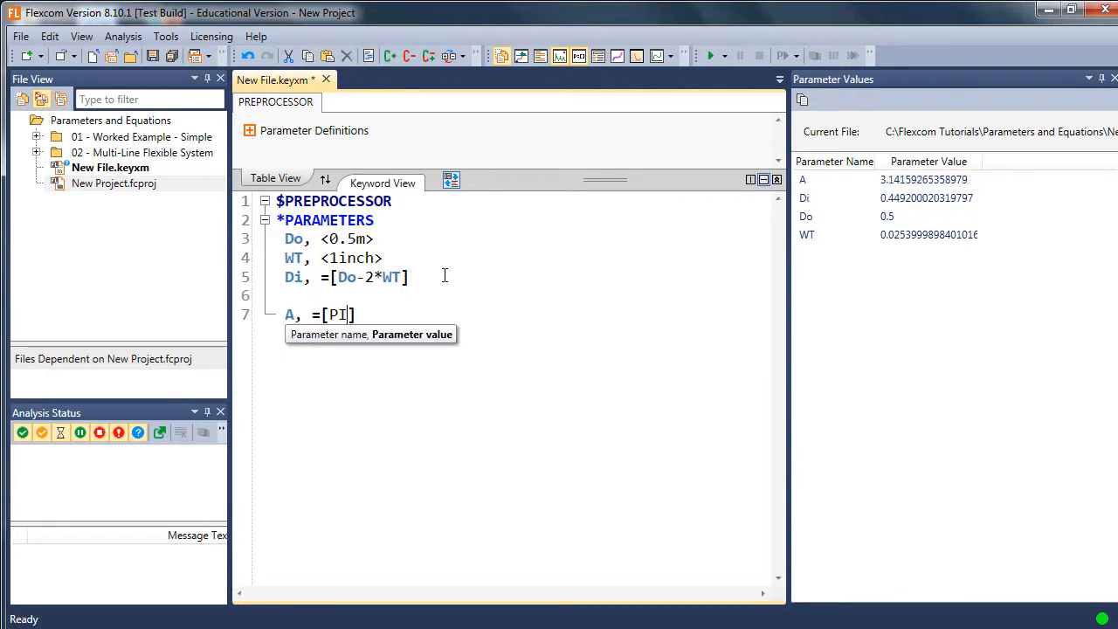
type("/4")
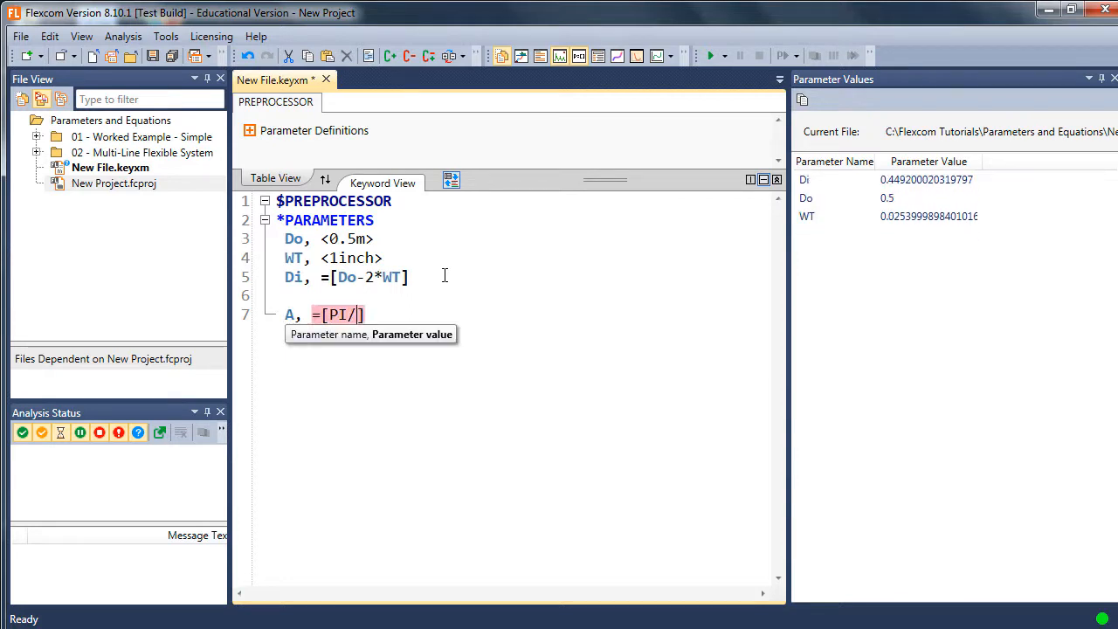
type("*Do")
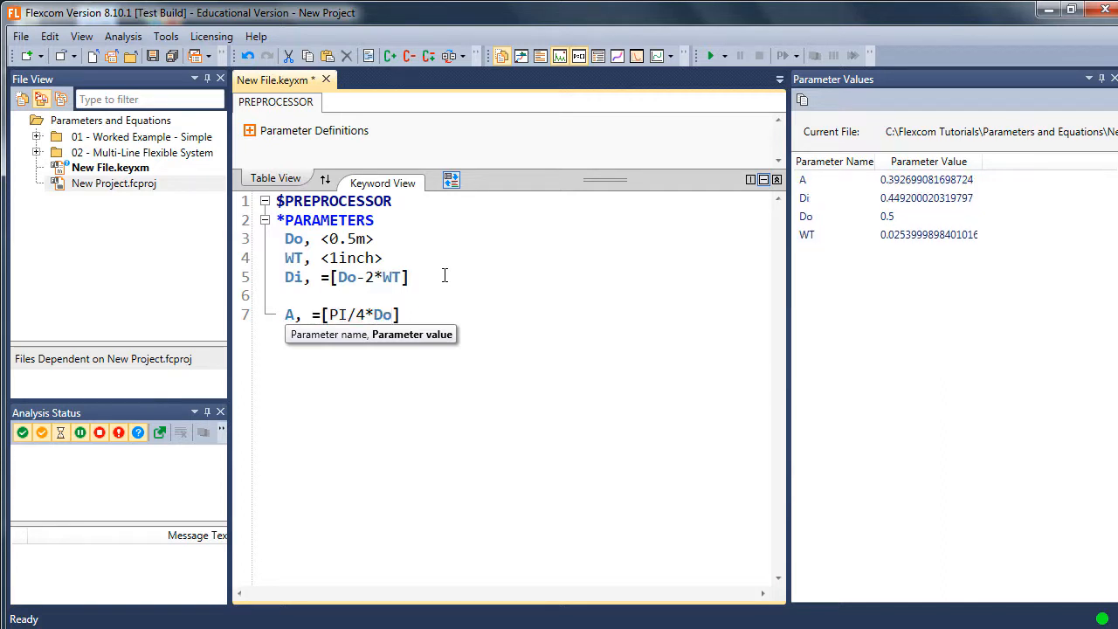
type("^2")
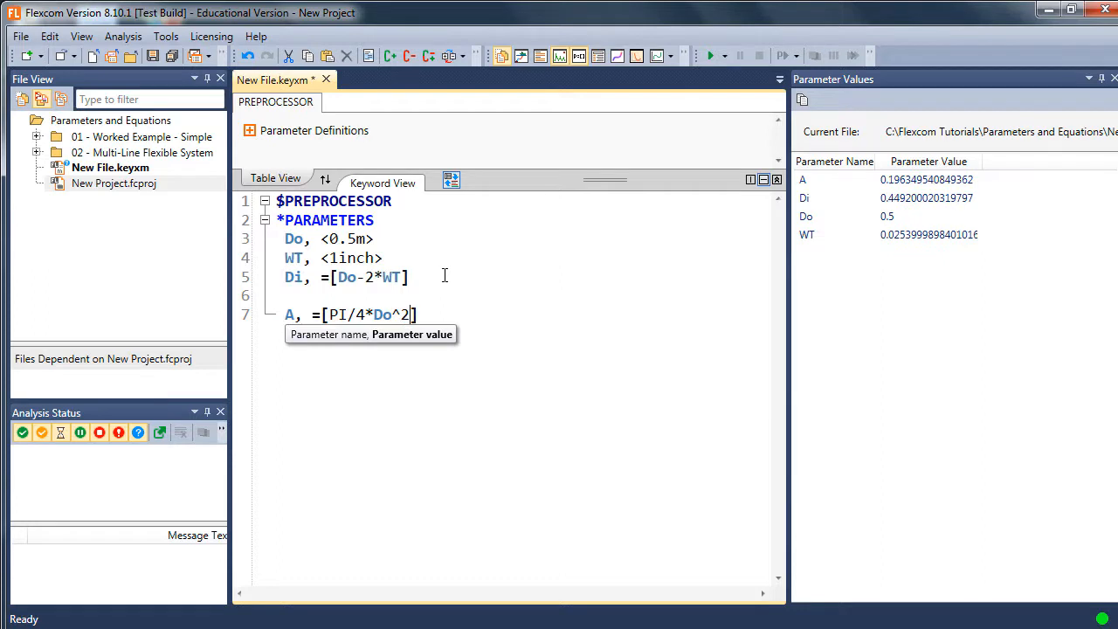
type("-Di")
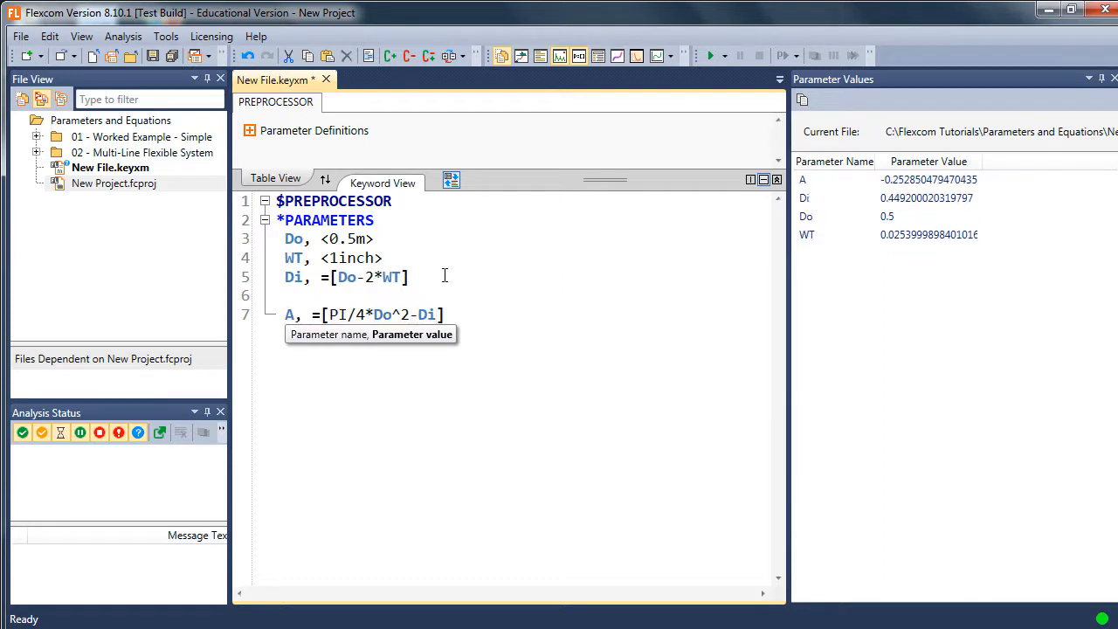
type("^2")
left_click(499, 274)
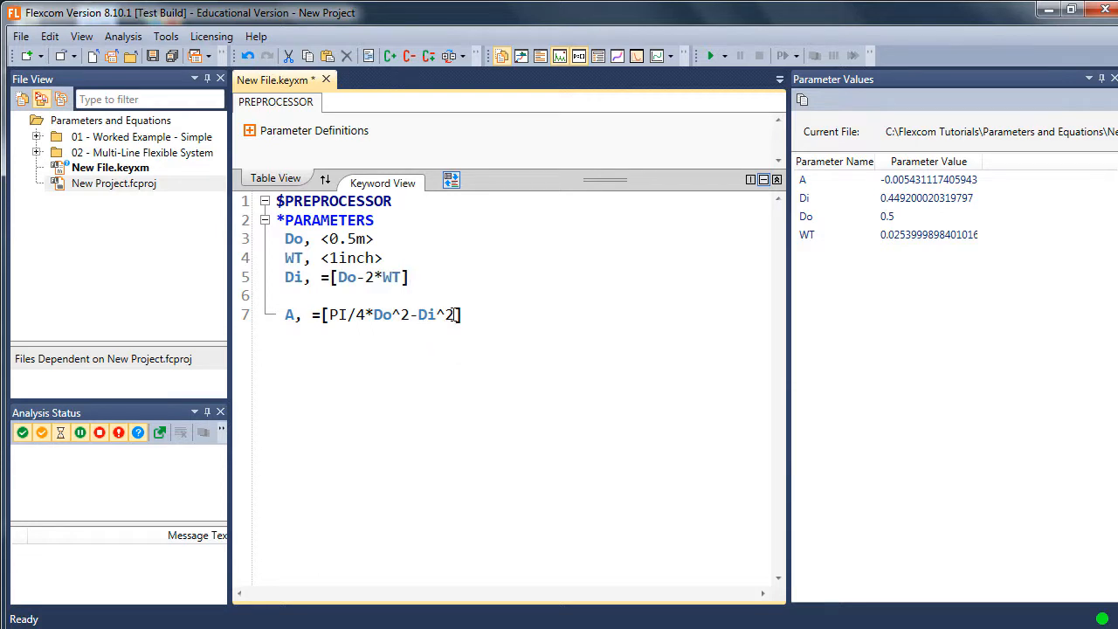
Put parentheses around the difference of squares in A's equation, making it =[PI/4*(Do^2-Di^2)].
mouse_move(372, 321)
left_click(376, 316)
type("(")
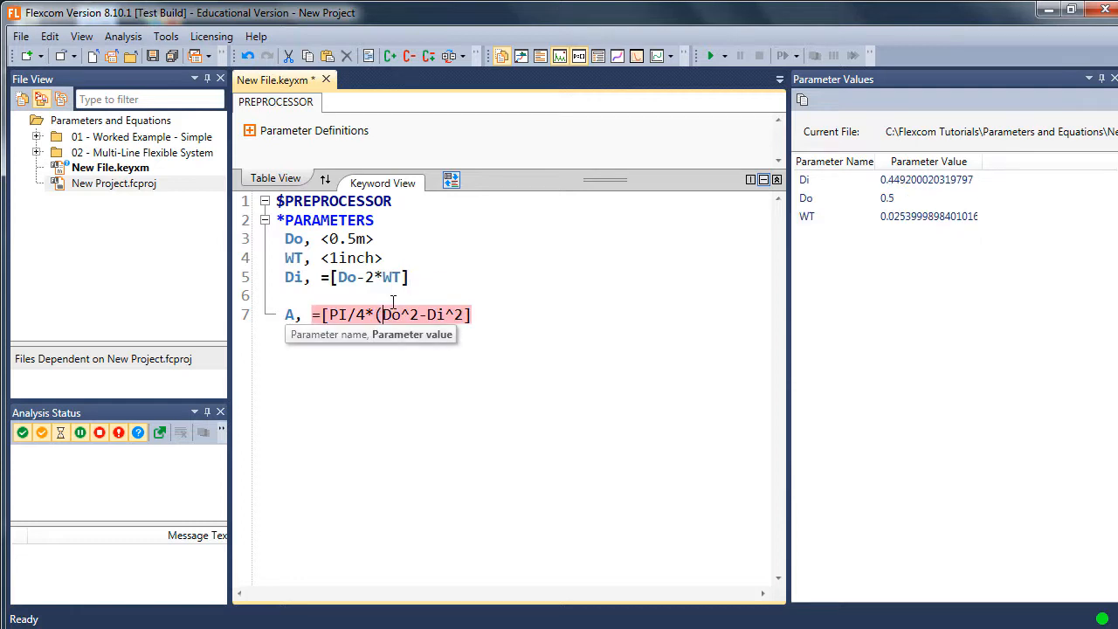
left_click(460, 317)
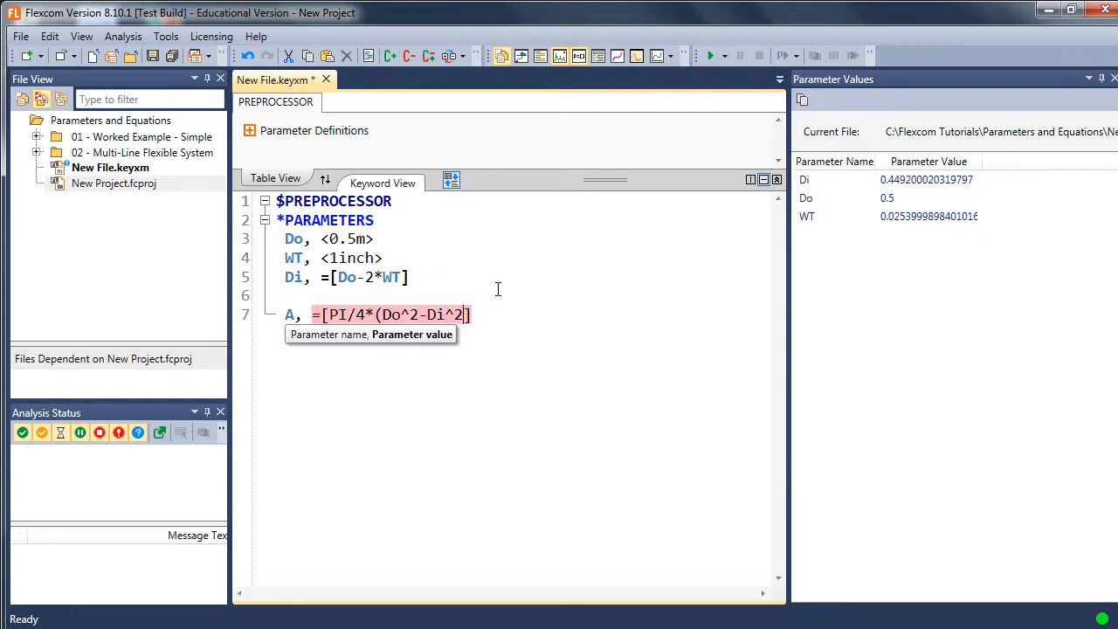
type(")")
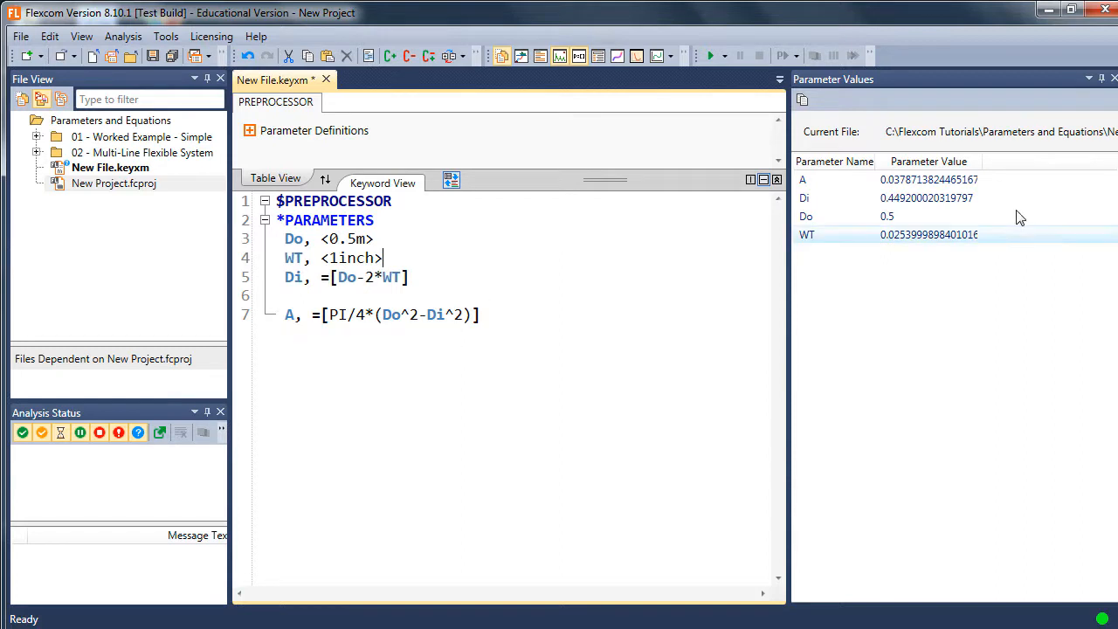
left_click(428, 300)
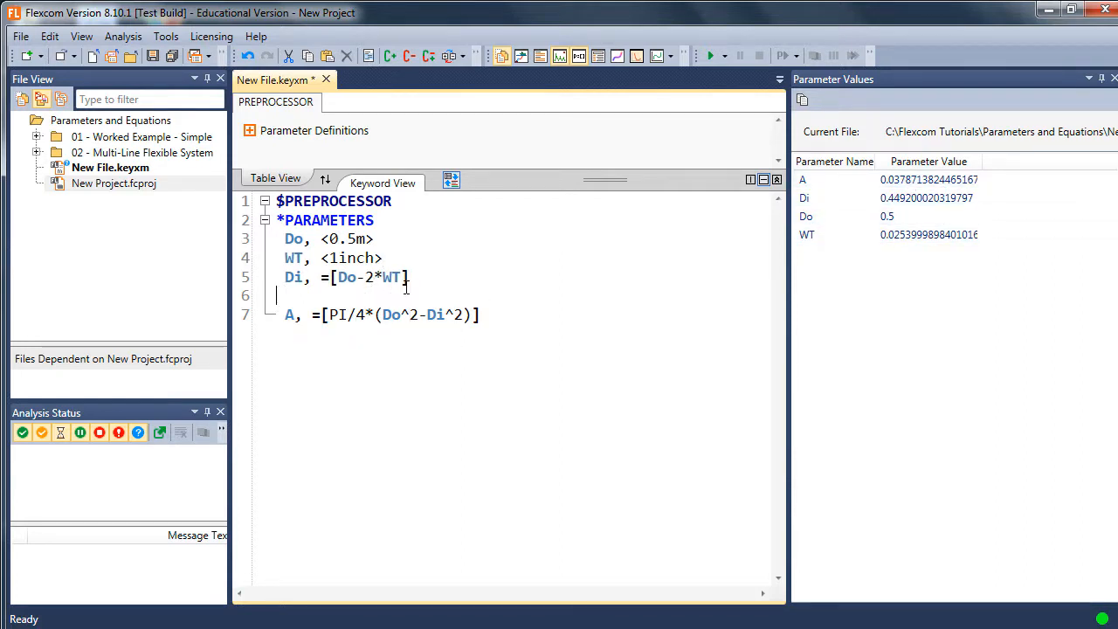
scroll(406, 288, "down", 1)
scroll(406, 289, "up", 1)
Leave a blank line after parameter A and add a parameter E with the value 200GPa.
left_click(431, 357)
key("Return")
key("Return")
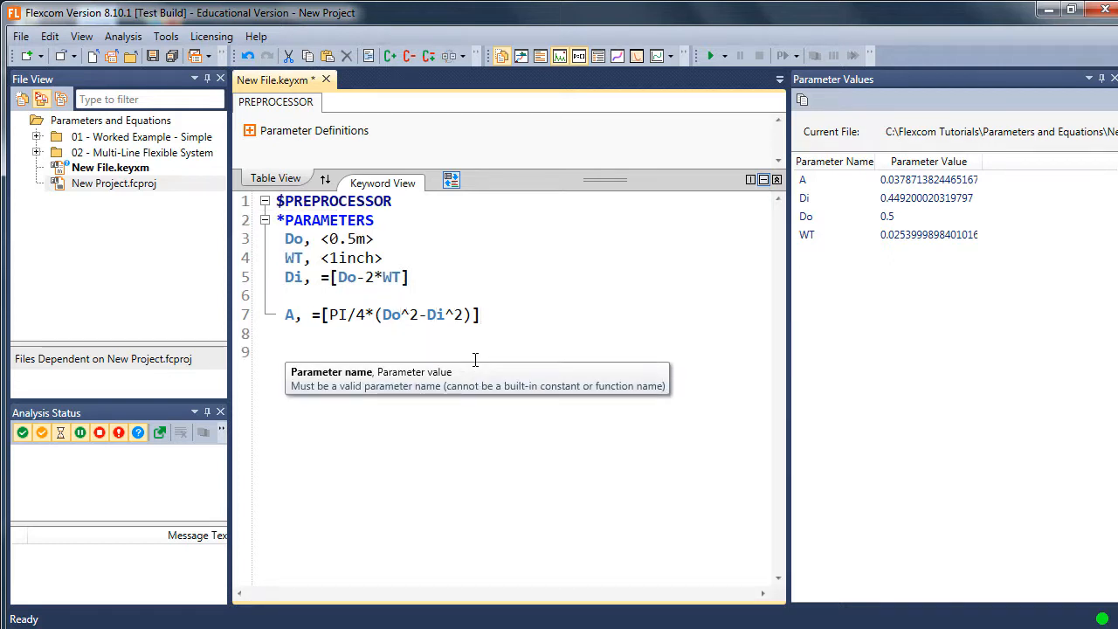
type("E, ")
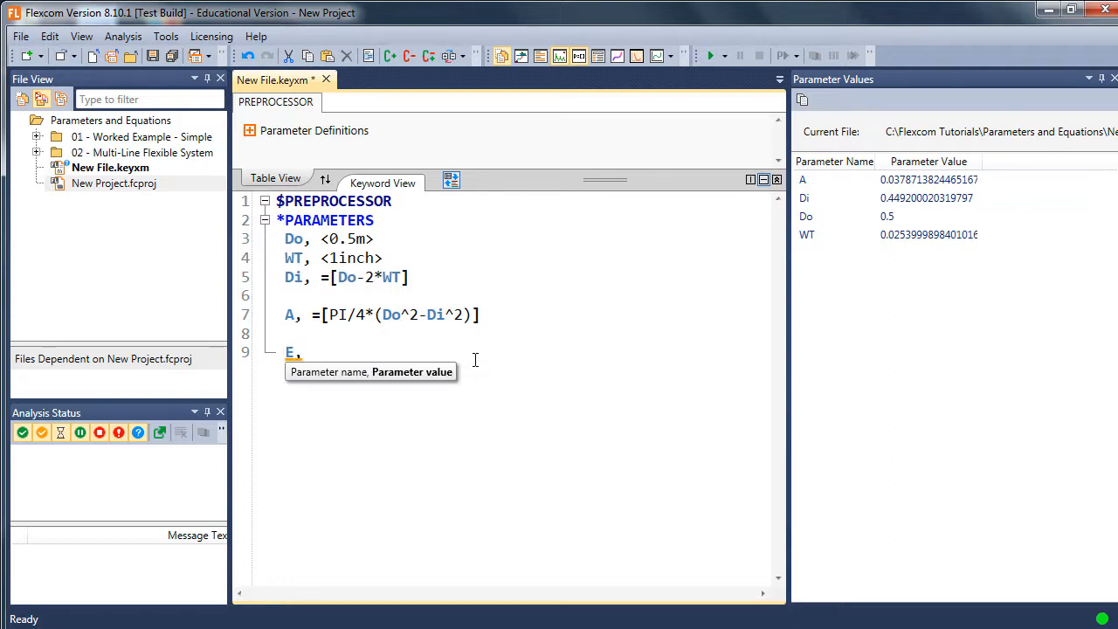
type("200GPa")
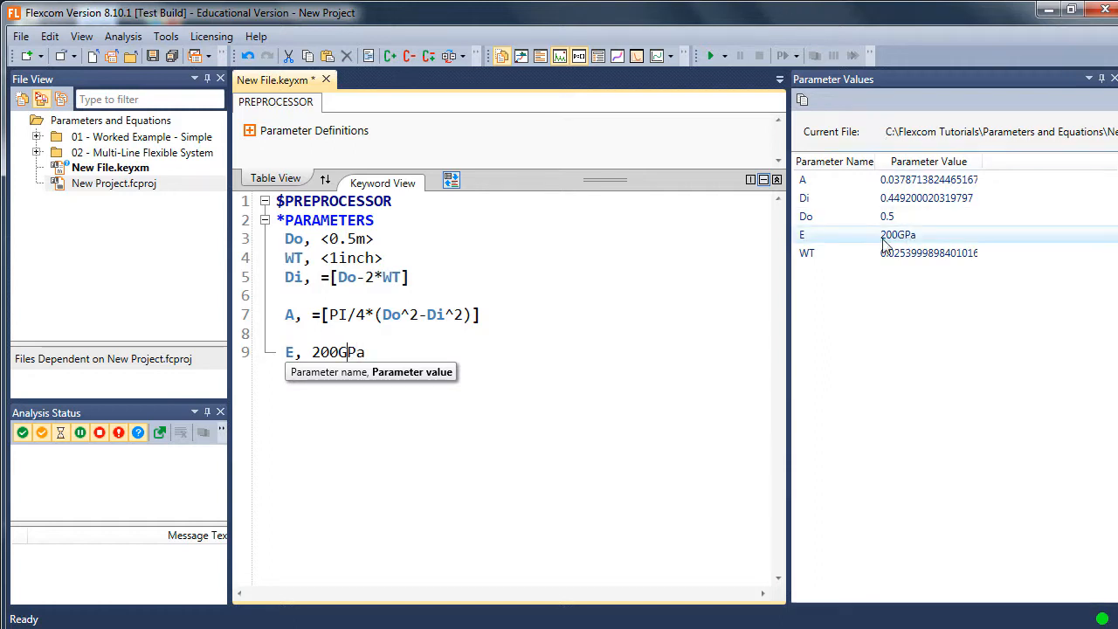
Enclose E's value in angle brackets so that it reads <200GPa>.
left_click(427, 347)
key("Home")
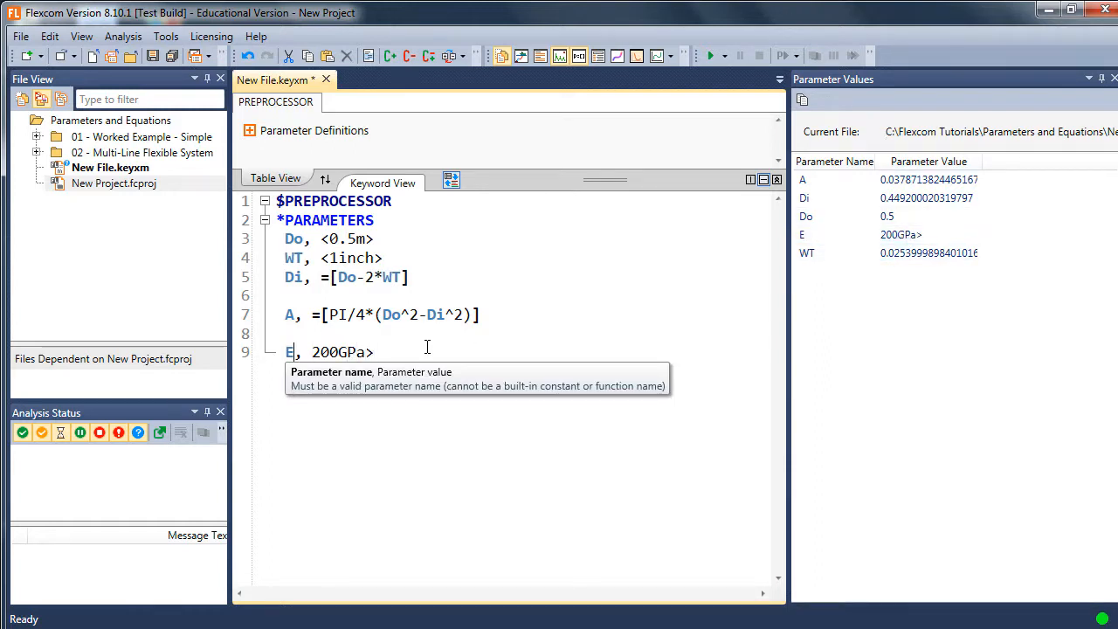
key("Right")
key("Right")
key("Right")
type("<")
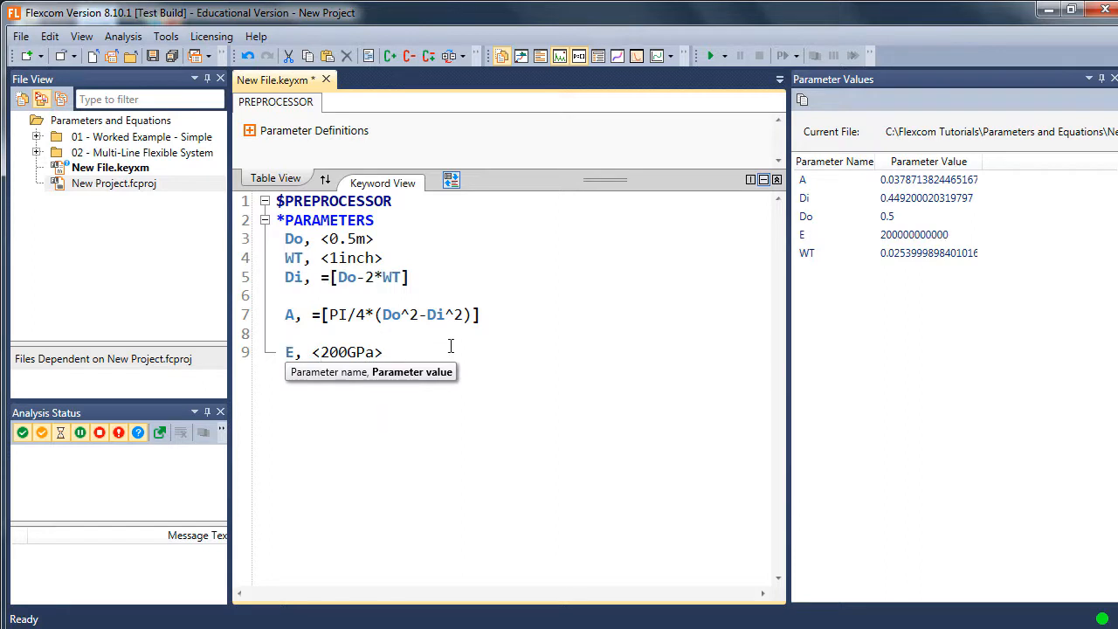
Add a parameter EA directly below E, defined by the equation =[E*A].
key("Return")
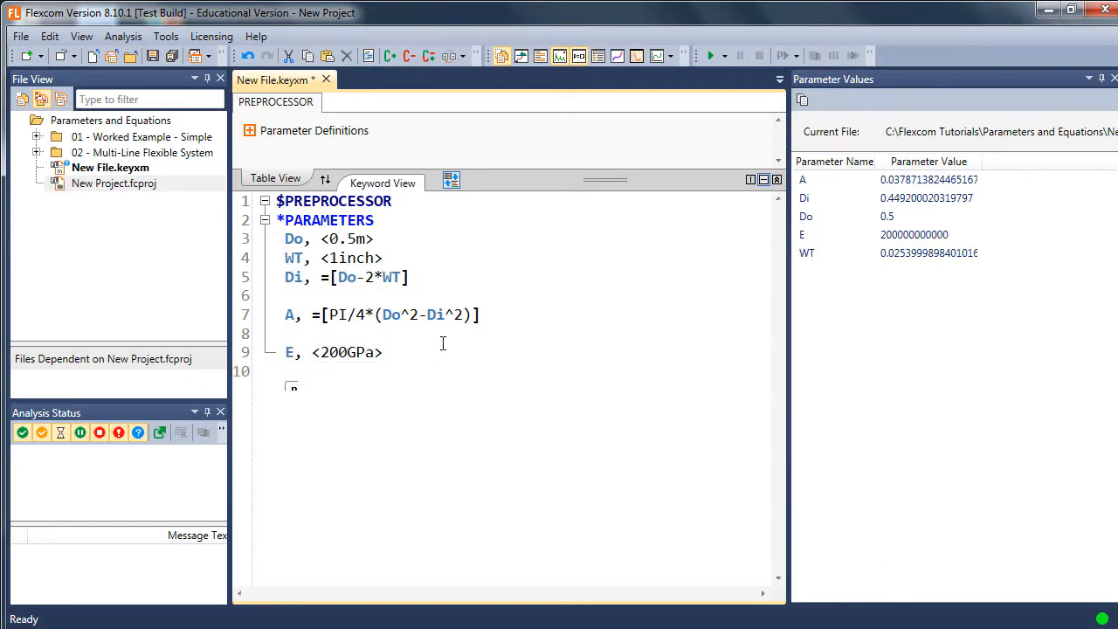
type("EA, =")
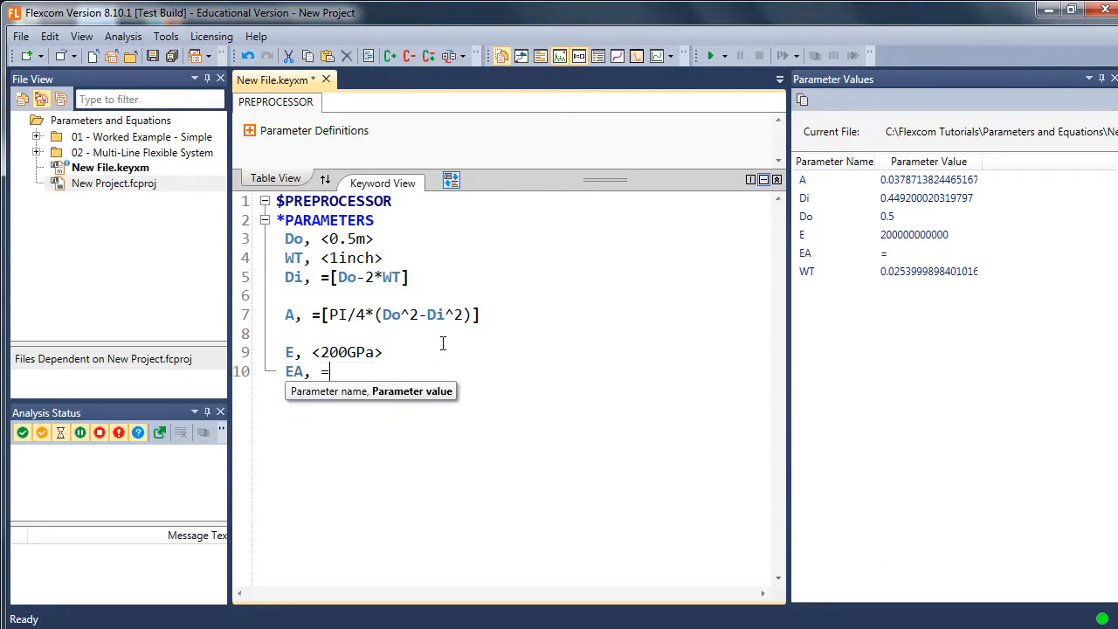
type("[E*")
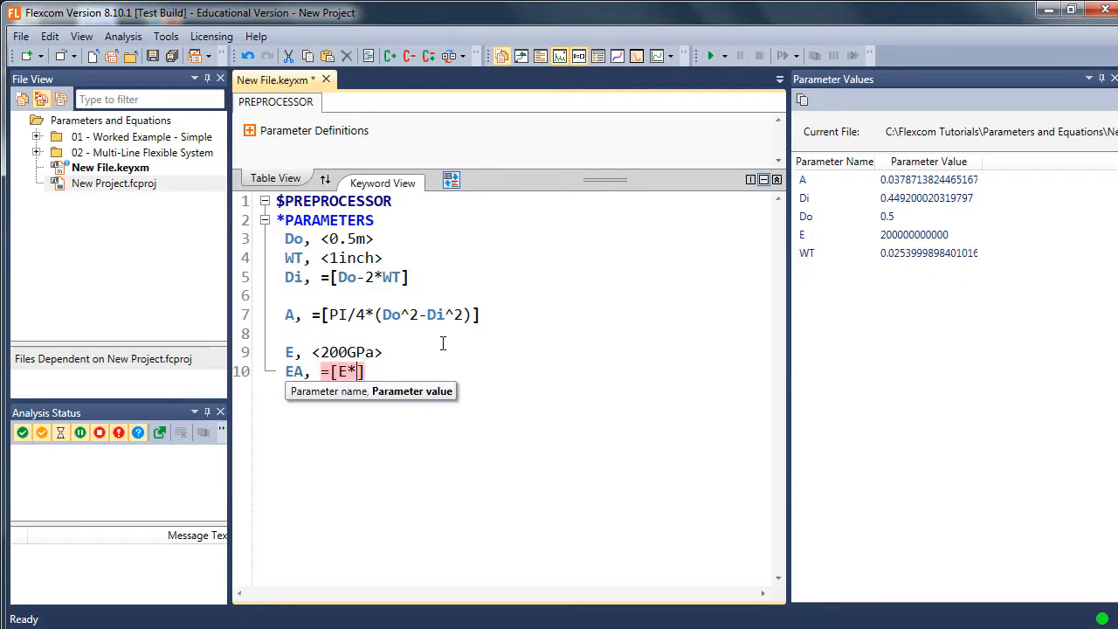
type("A")
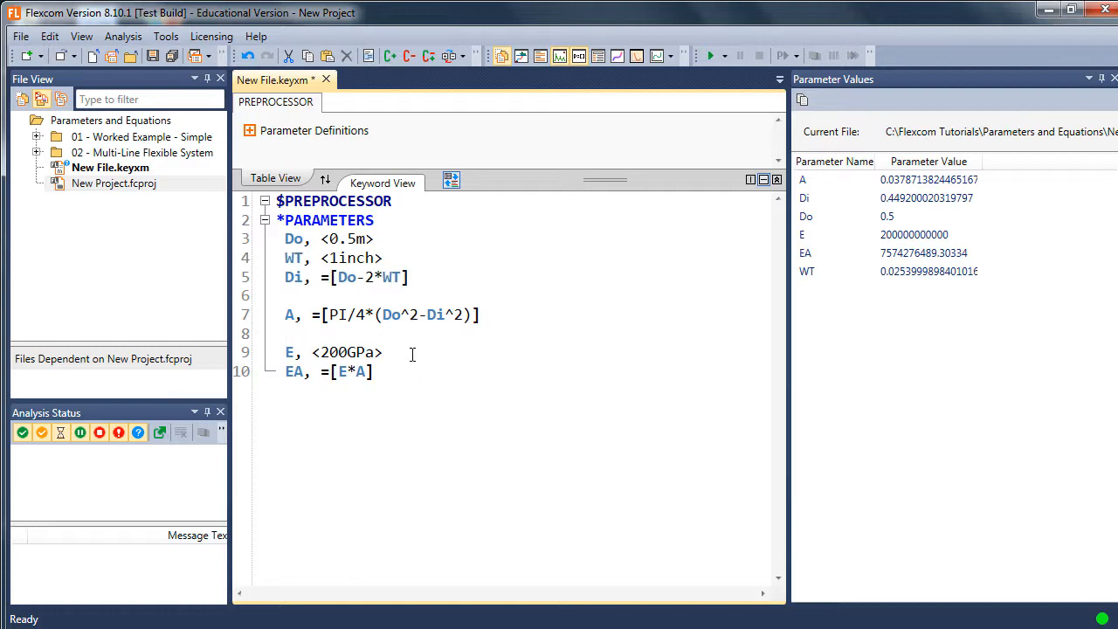
Leave a blank line after EA and add a parameter Angle with the value 90.
left_click(432, 377)
mouse_move(432, 378)
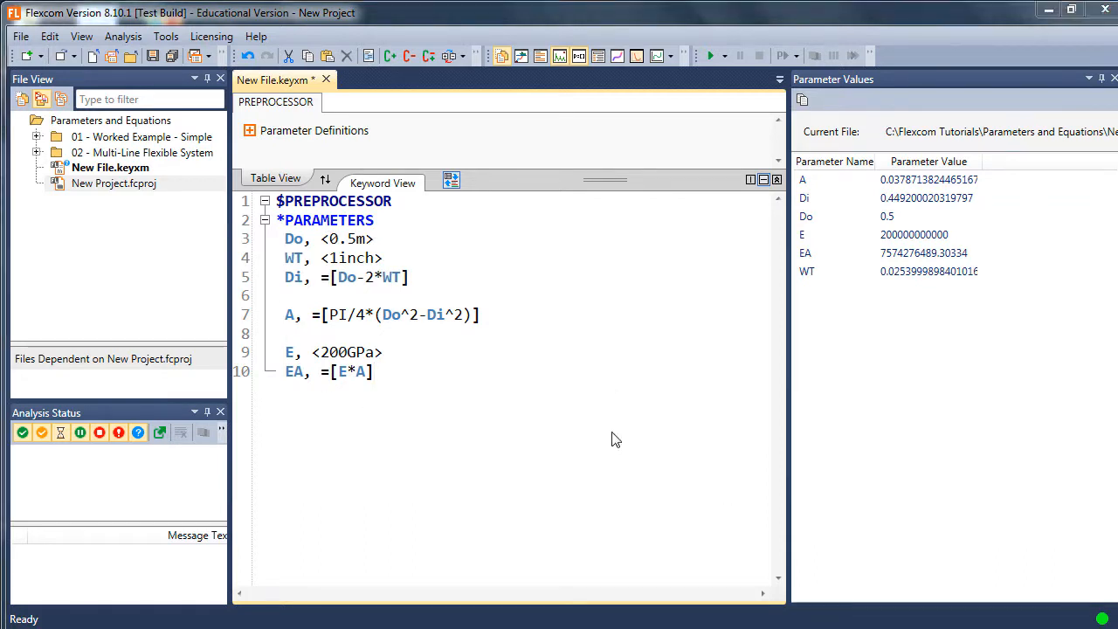
key("Return")
key("Return")
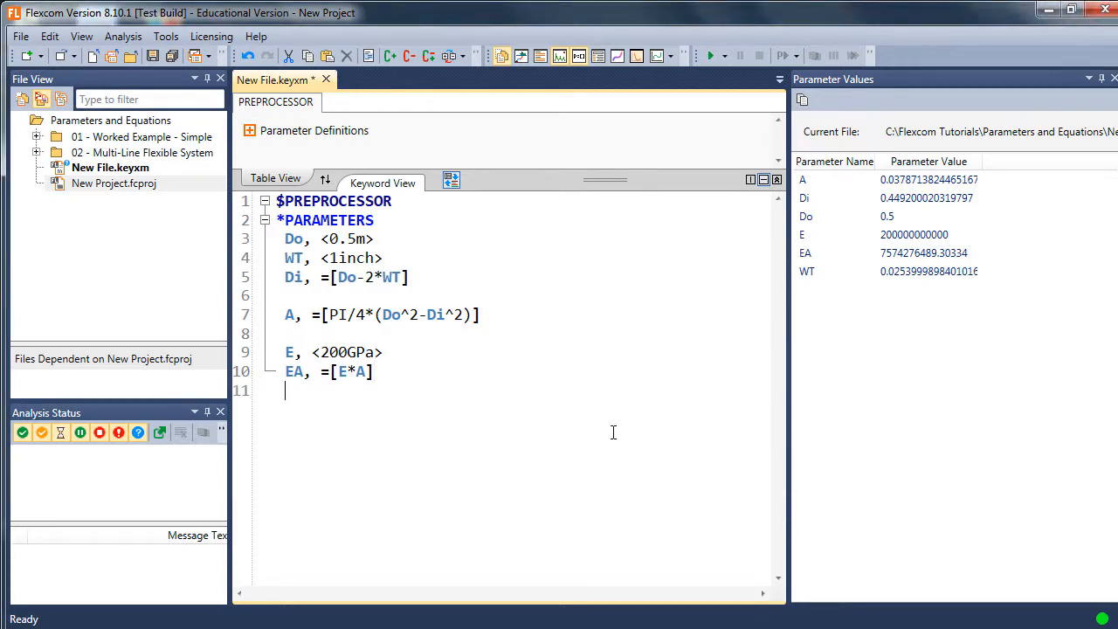
type("Angle")
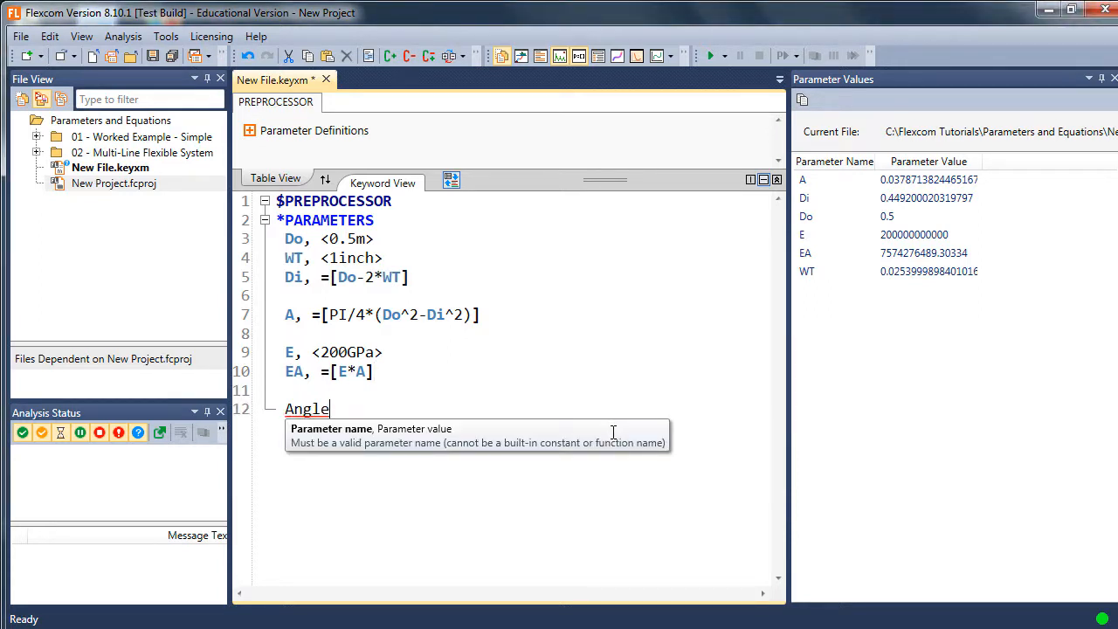
type(", 0")
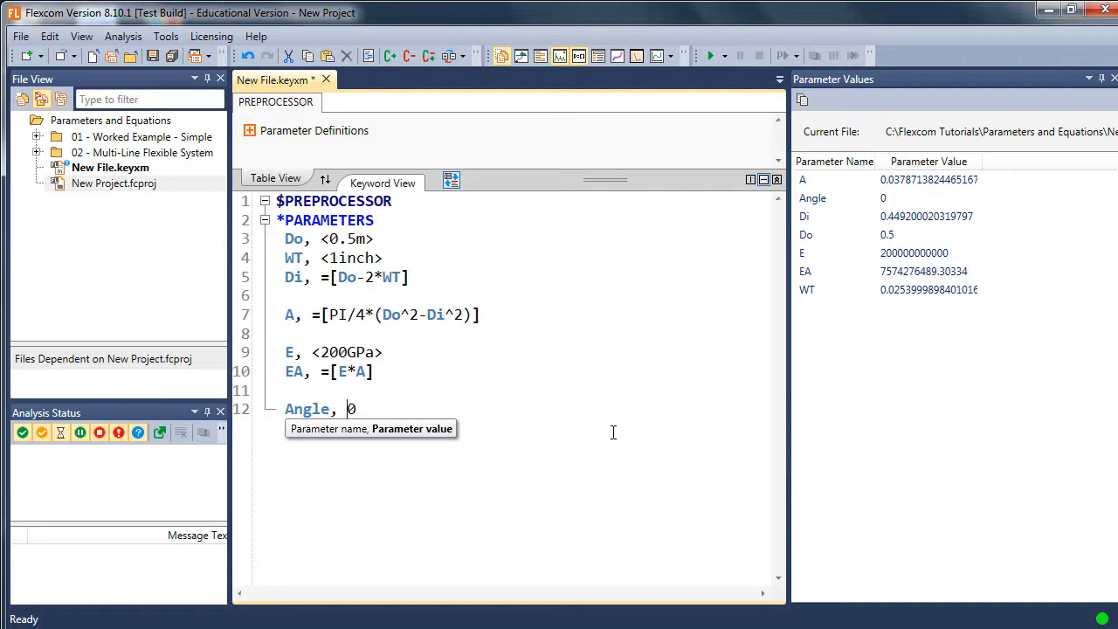
type("9")
Leave a blank line after Angle and add a parameter SinA with the equation =[sin(Angle)].
key("Return")
key("Return")
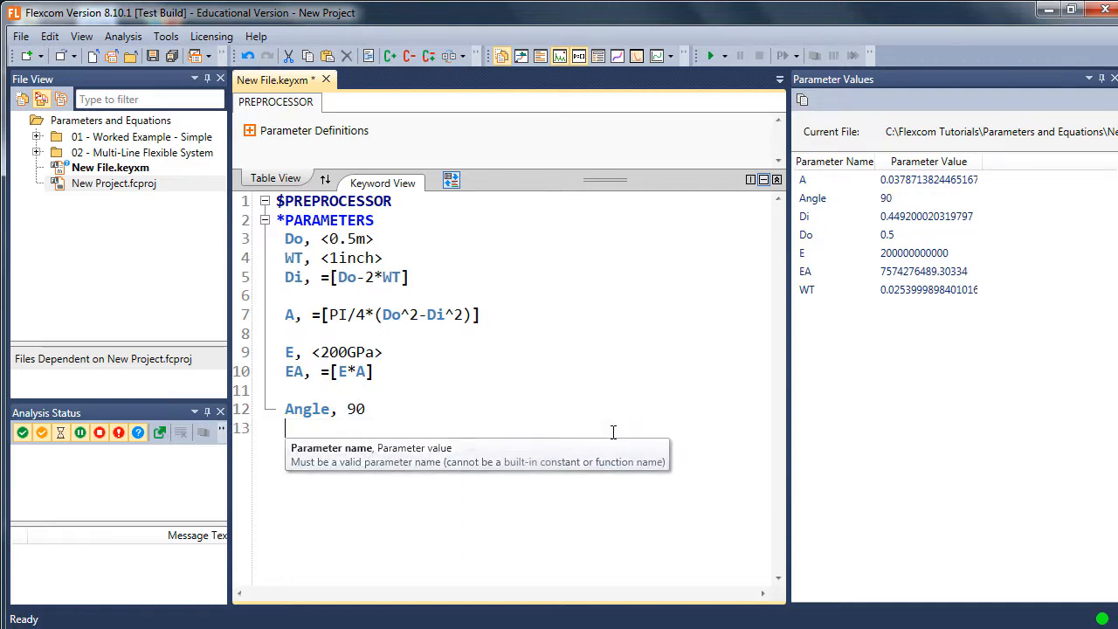
type("Sin")
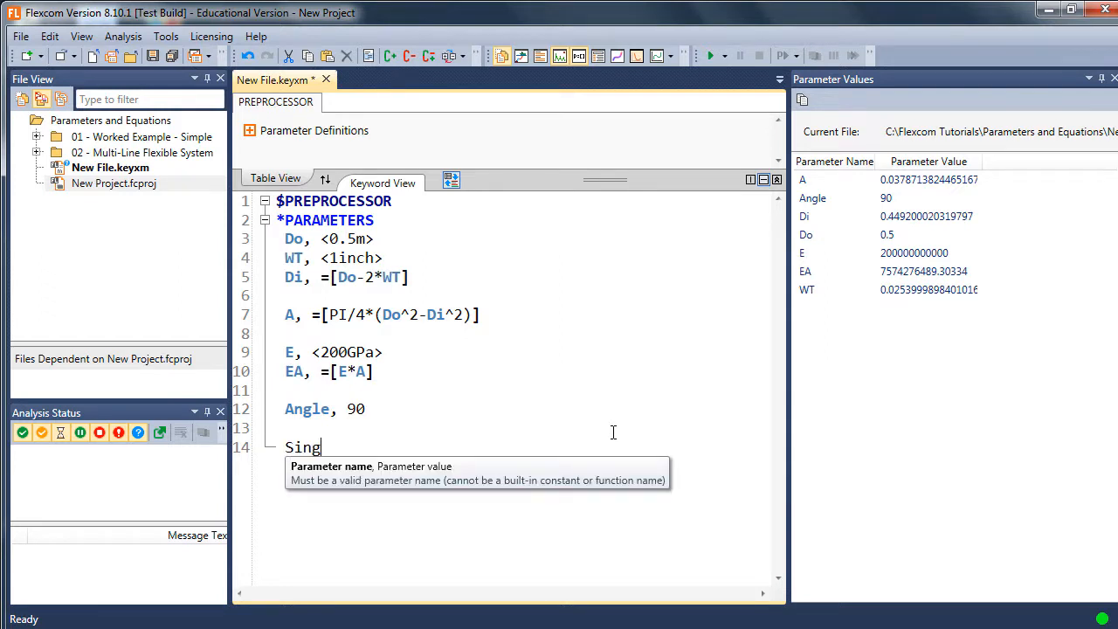
type("A")
type(", =[sin")
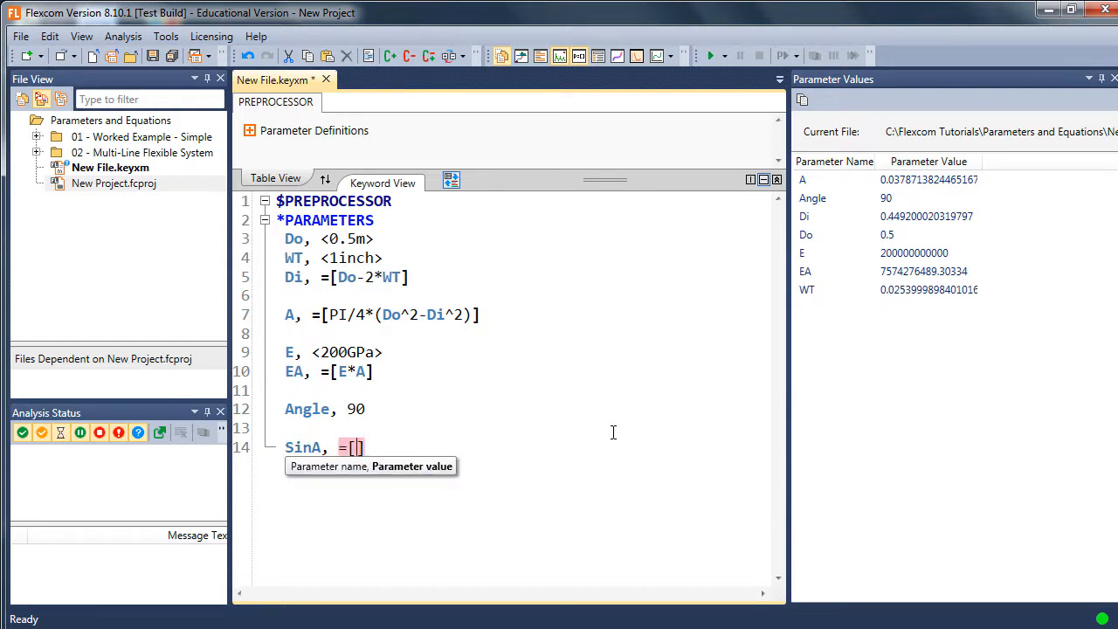
type("(ang")
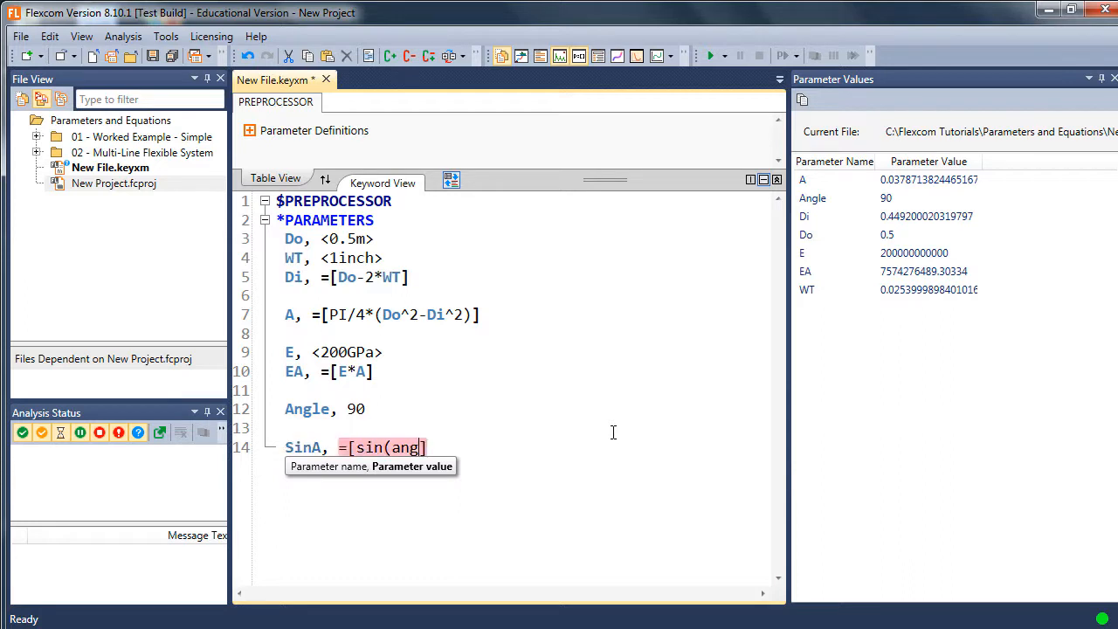
key("BackSpace")
key("BackSpace")
type("Angle)")
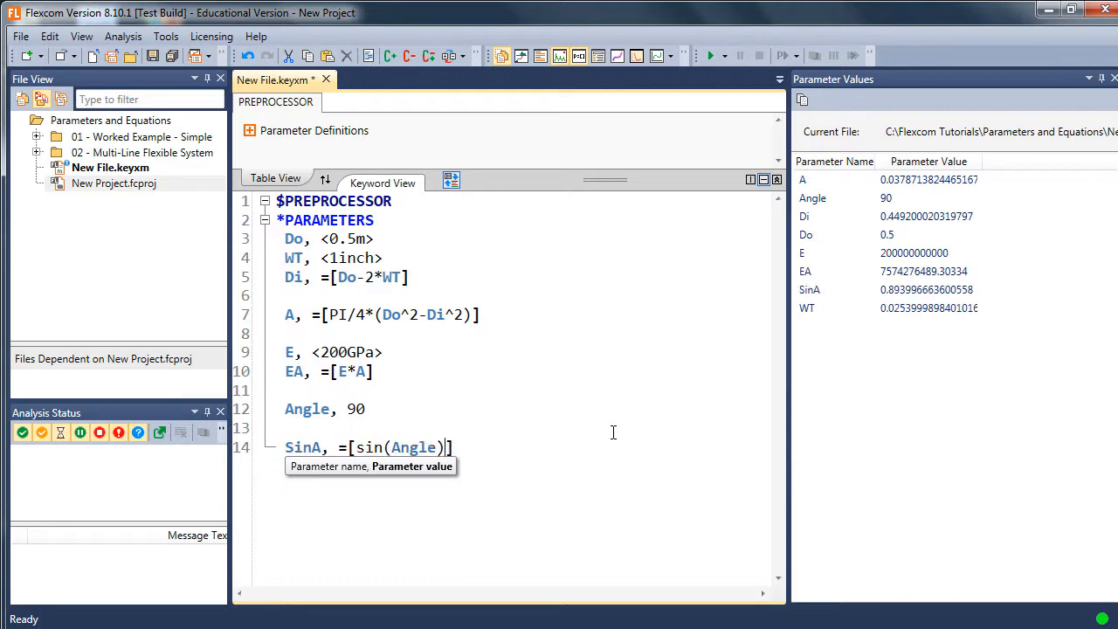
Wrap Angle in the radians function inside SinA's equation, making it =[sin(radians(Angle))].
left_click(393, 447)
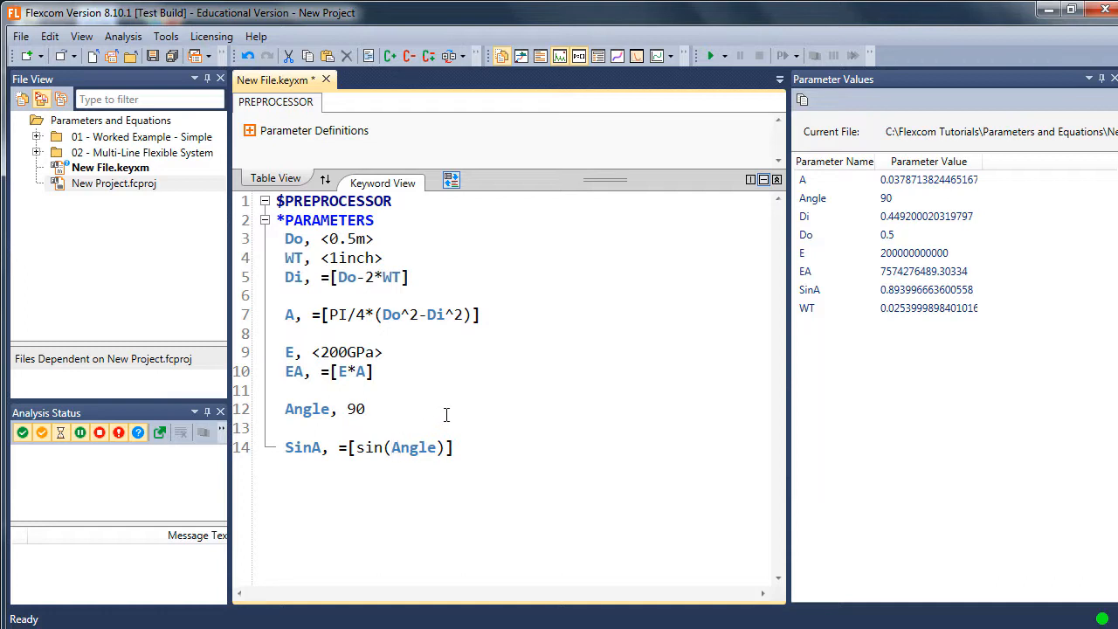
type("radians(")
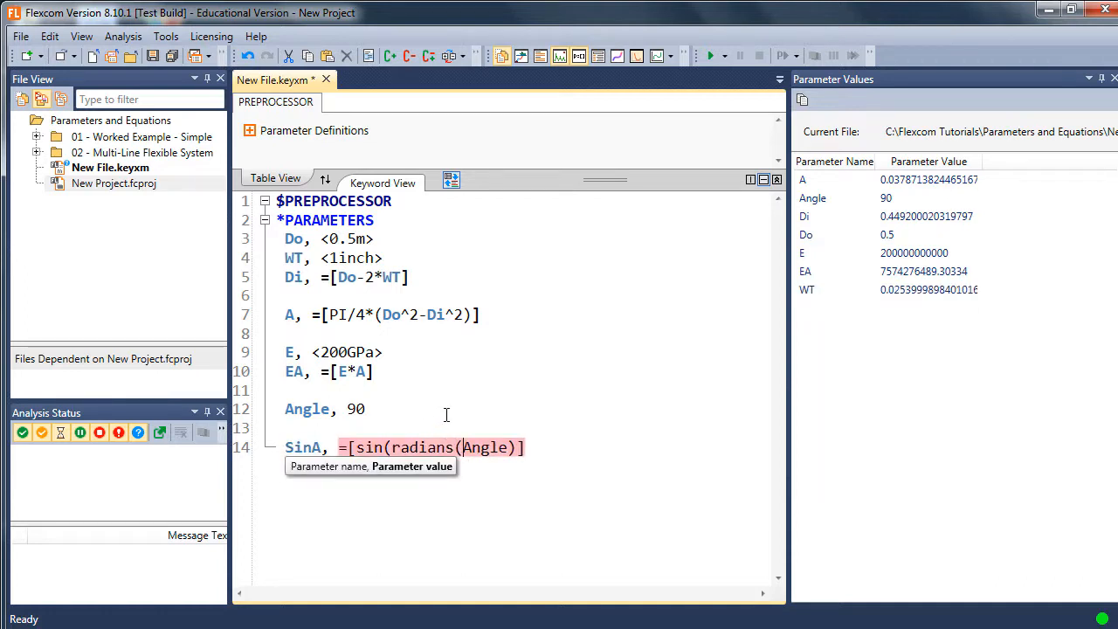
key("Right")
key("Right")
key("Right")
key("Right")
key("Right")
type(")")
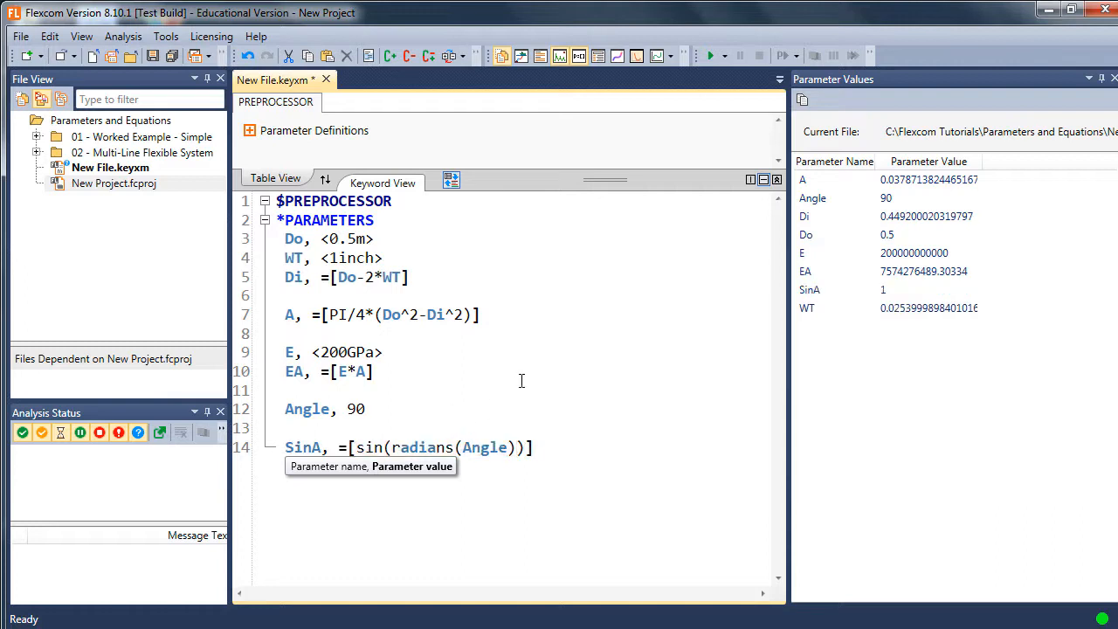
key("Up")
key("Up")
key("Up")
key("Up")
Switch to the online Flexcom help, search for "equations" and open the Equations article under Keyword Parameterisation.
mouse_move(435, 446)
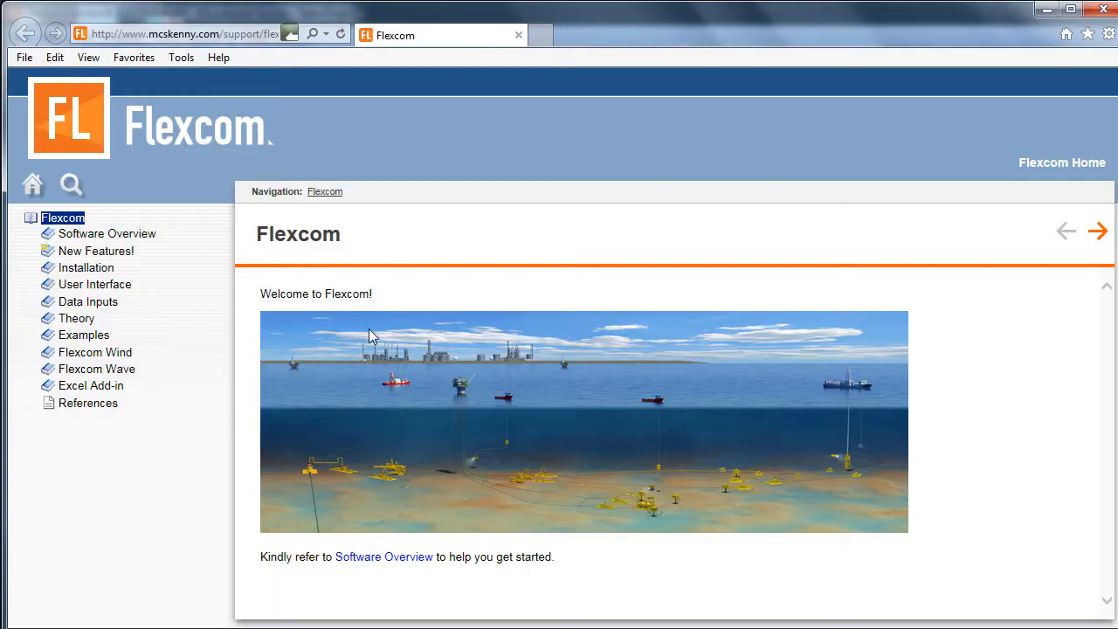
left_click(73, 186)
left_click(102, 286)
type("e")
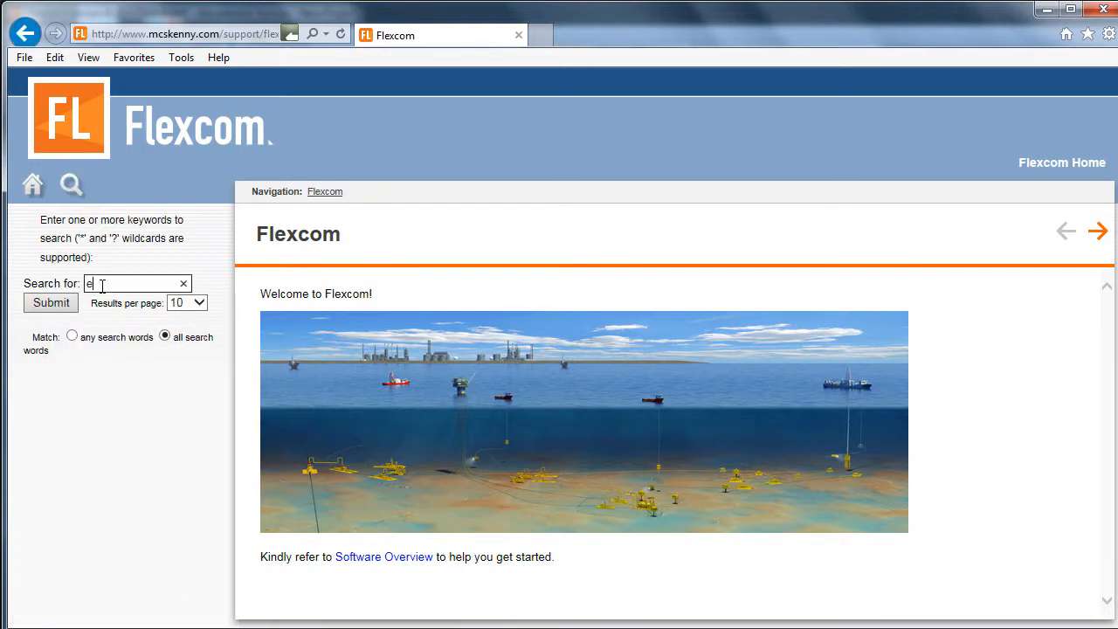
type("quations")
key("Return")
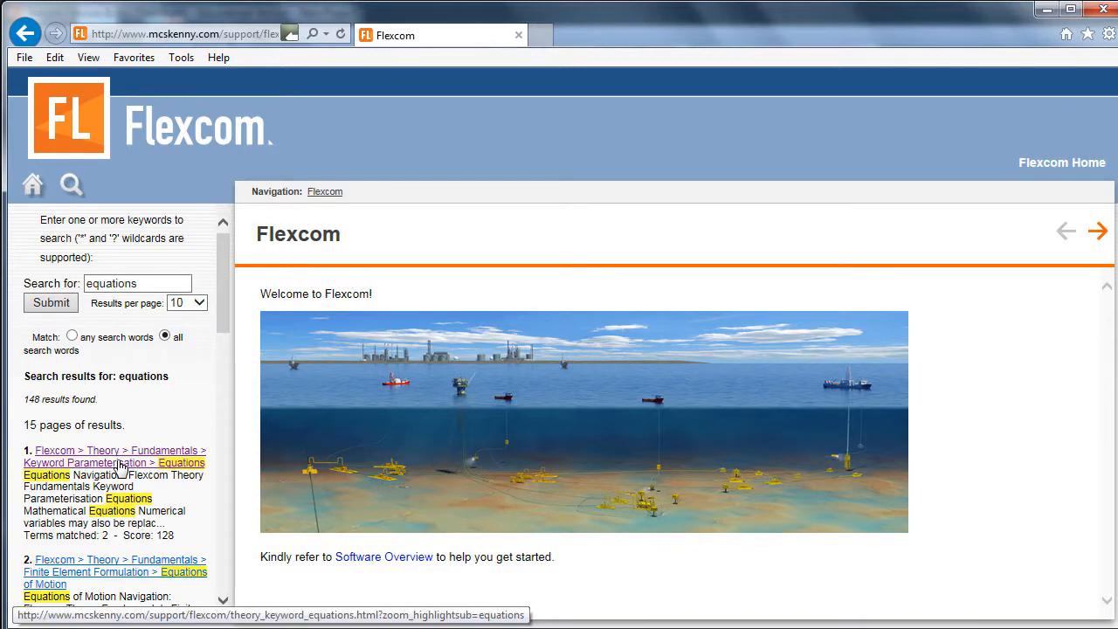
left_click(121, 465)
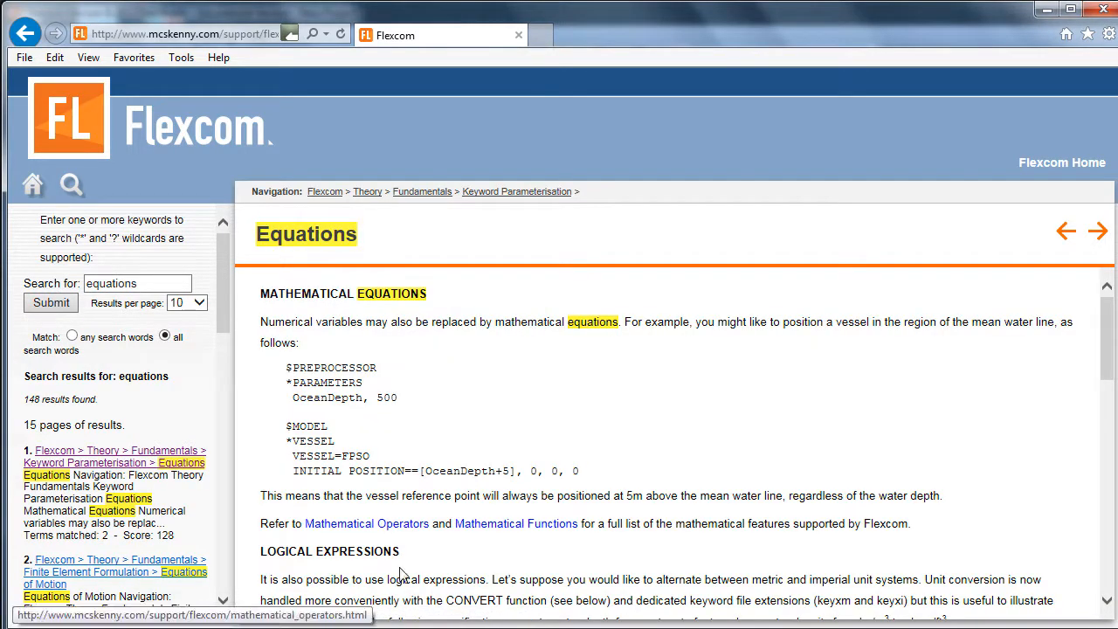
Open the linked Mathematical Functions article and read through its table of supported functions to the end.
left_click(535, 525)
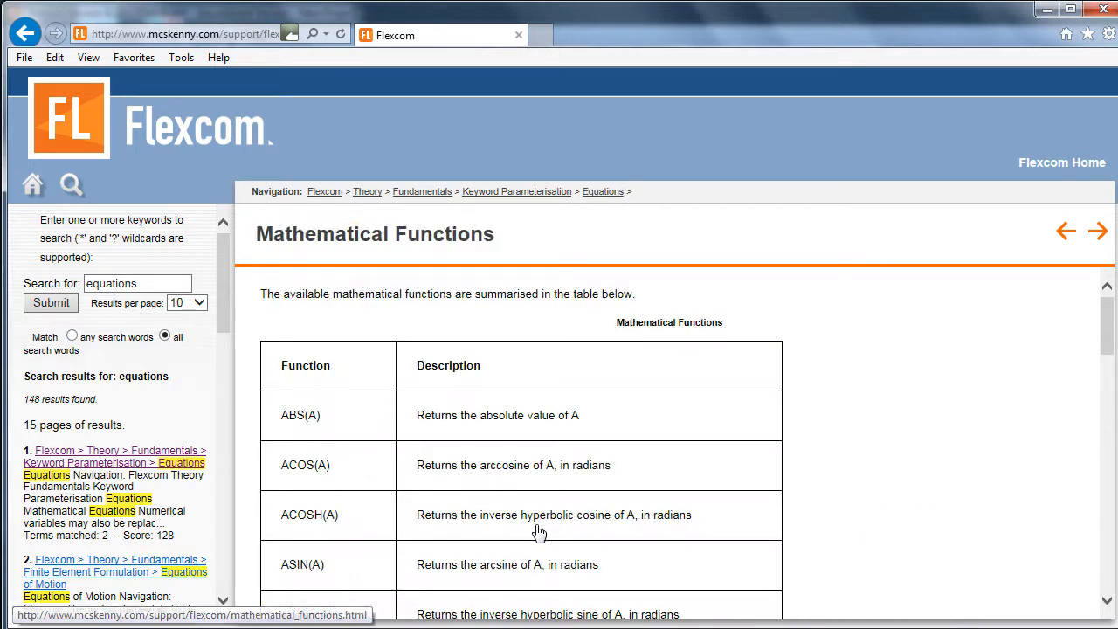
scroll(550, 463, "down", 1)
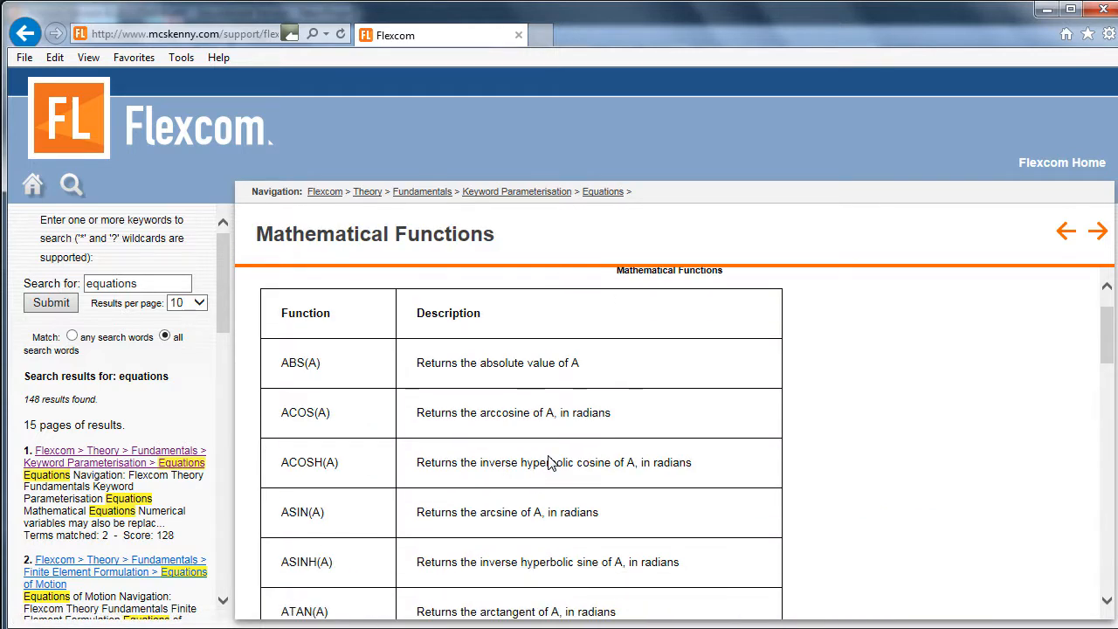
scroll(550, 454, "down", 3)
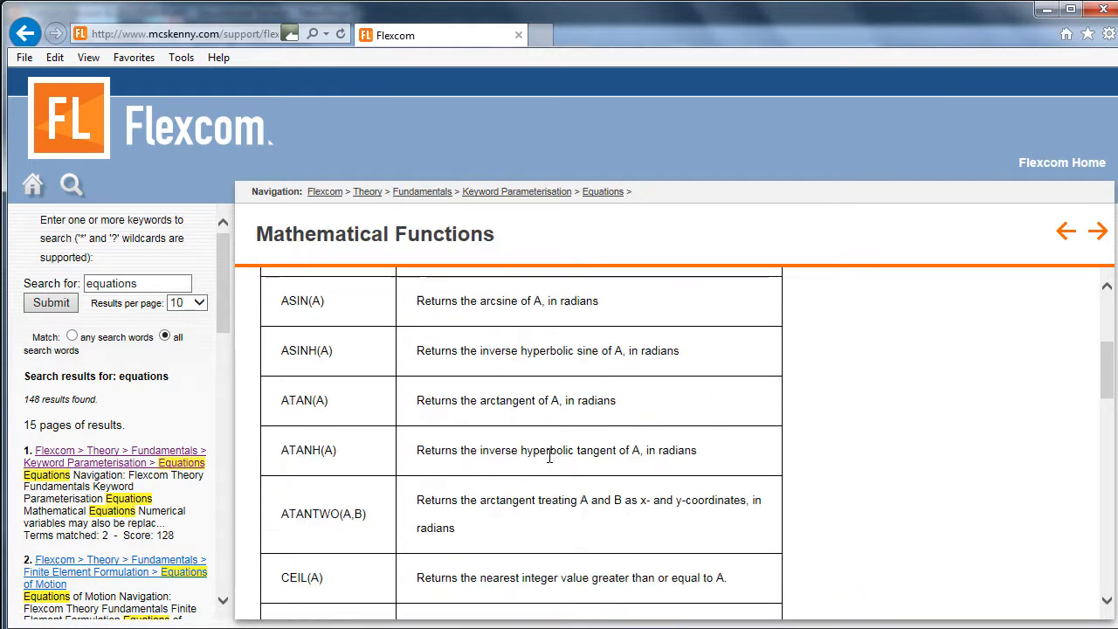
scroll(549, 463, "down", 1)
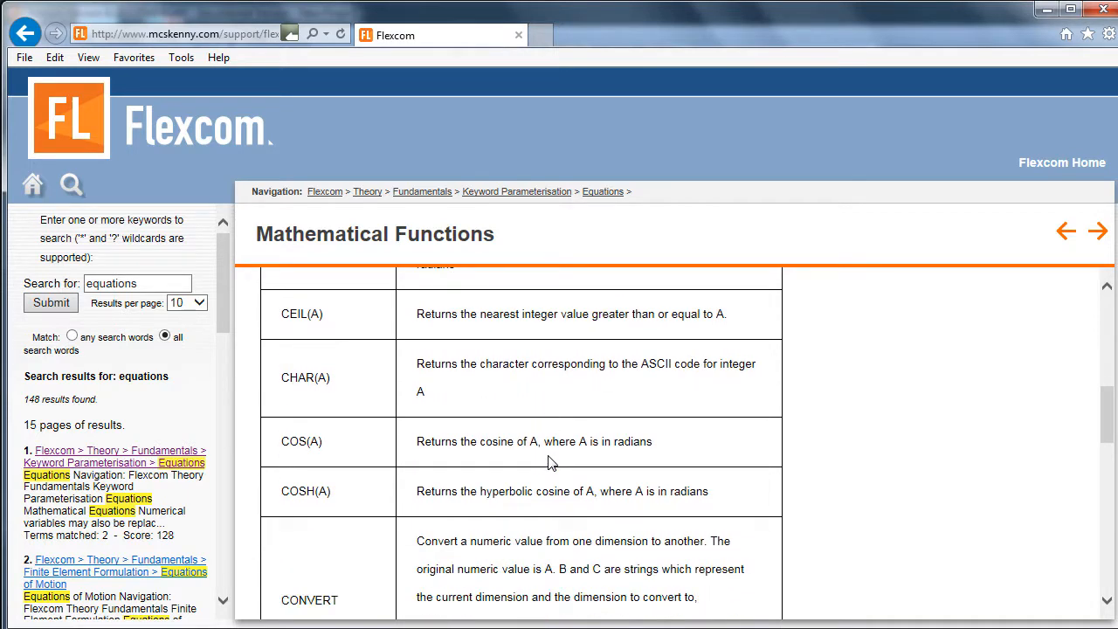
scroll(548, 463, "down", 3)
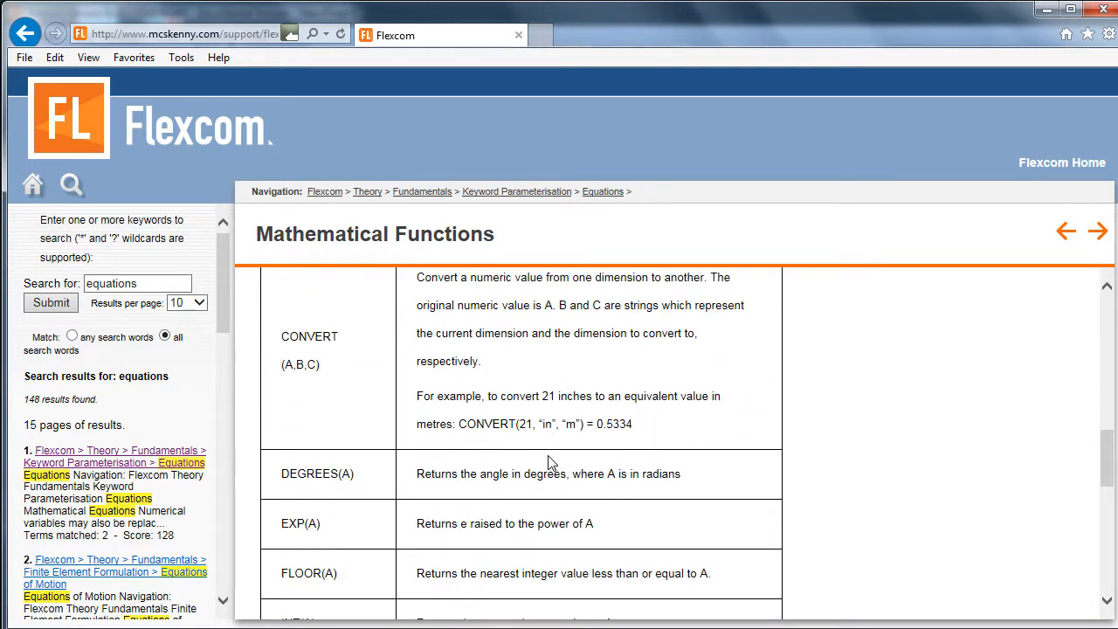
scroll(550, 463, "down", 5)
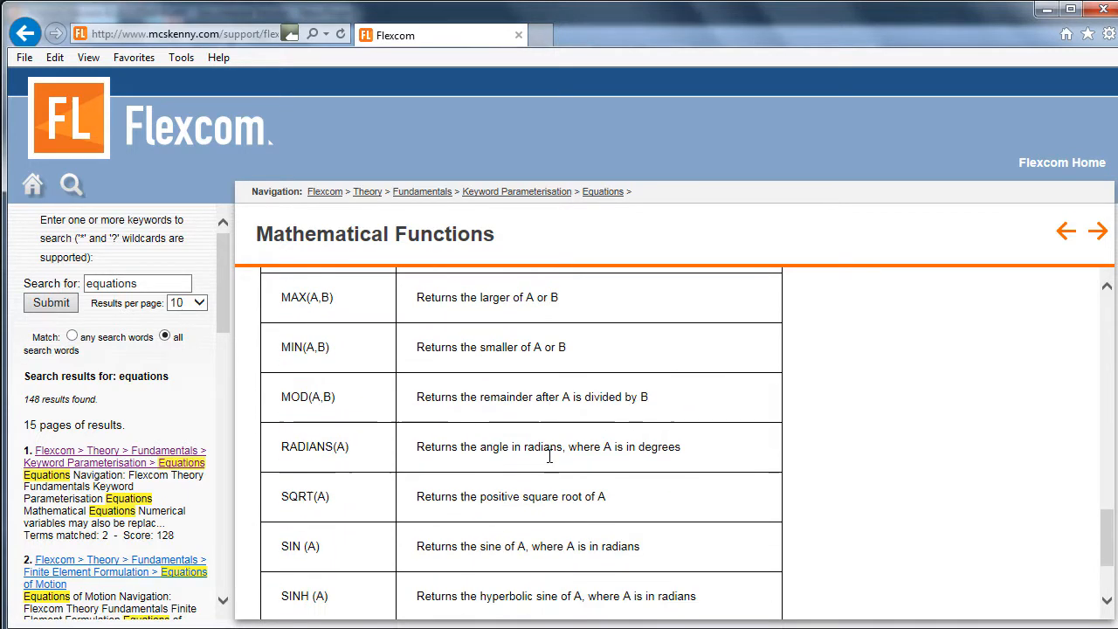
scroll(549, 456, "down", 3)
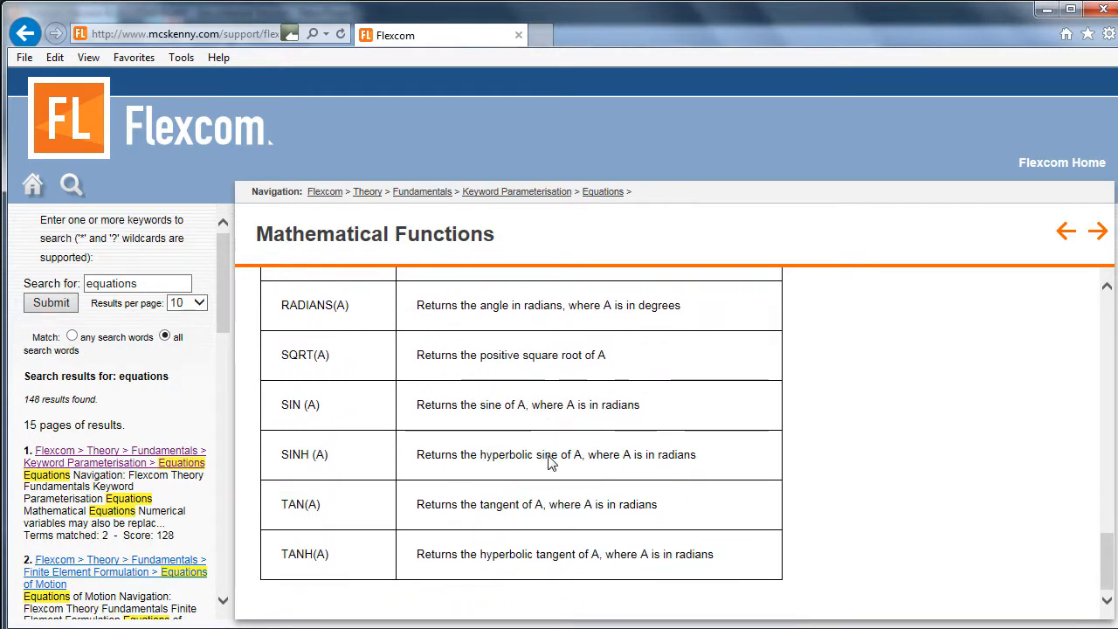
Return to Flexcom and open C2-MLFS-Static.keyxm from the 02 - Multi-Line Flexible System folder.
key("alt+Tab")
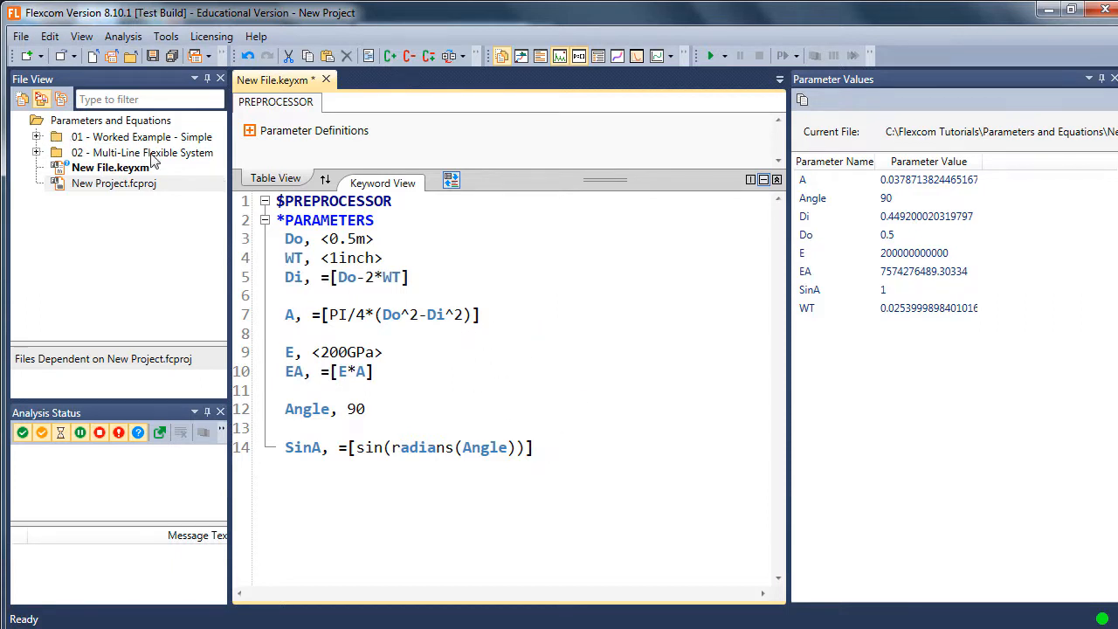
left_click(36, 152)
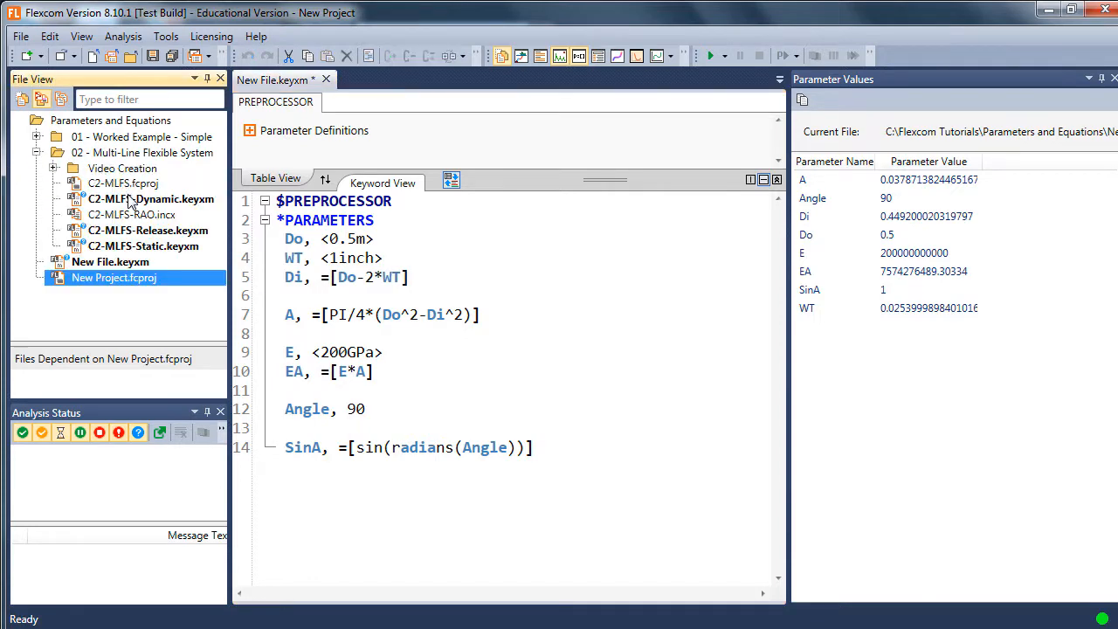
double_click(145, 248)
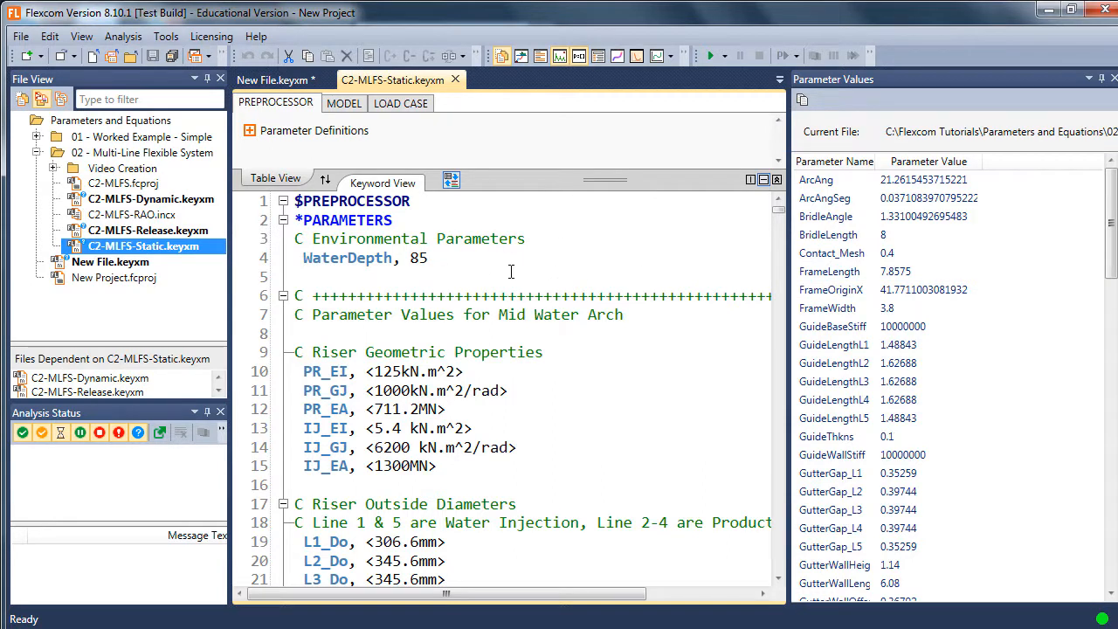
Show the C2-MLFS-Static model in the Model View, detached as a large floating window.
left_click(473, 295)
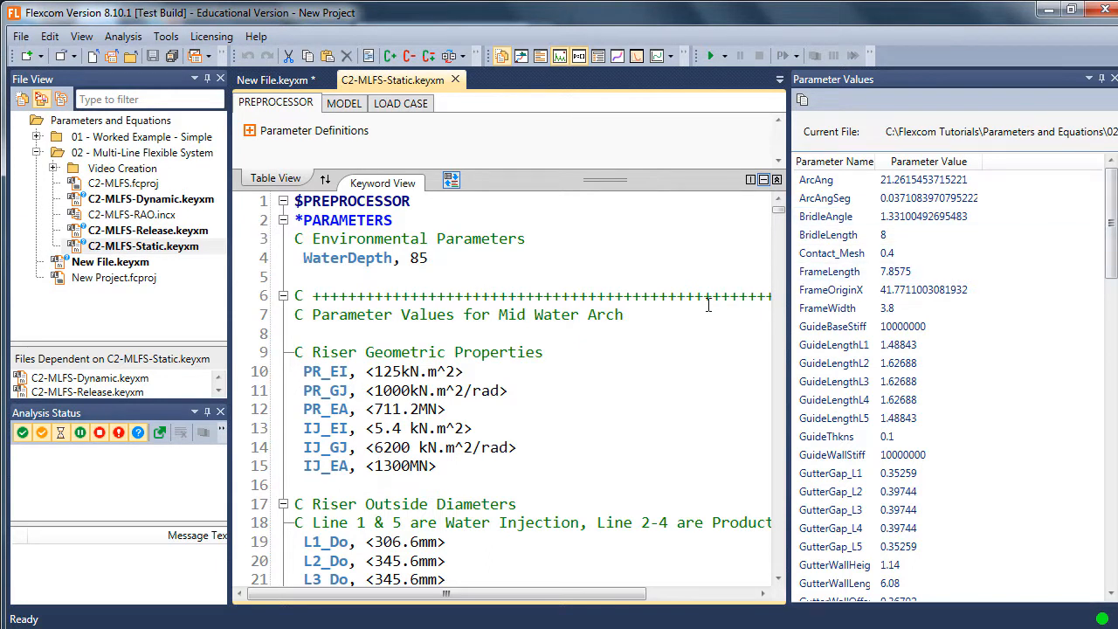
left_click(521, 56)
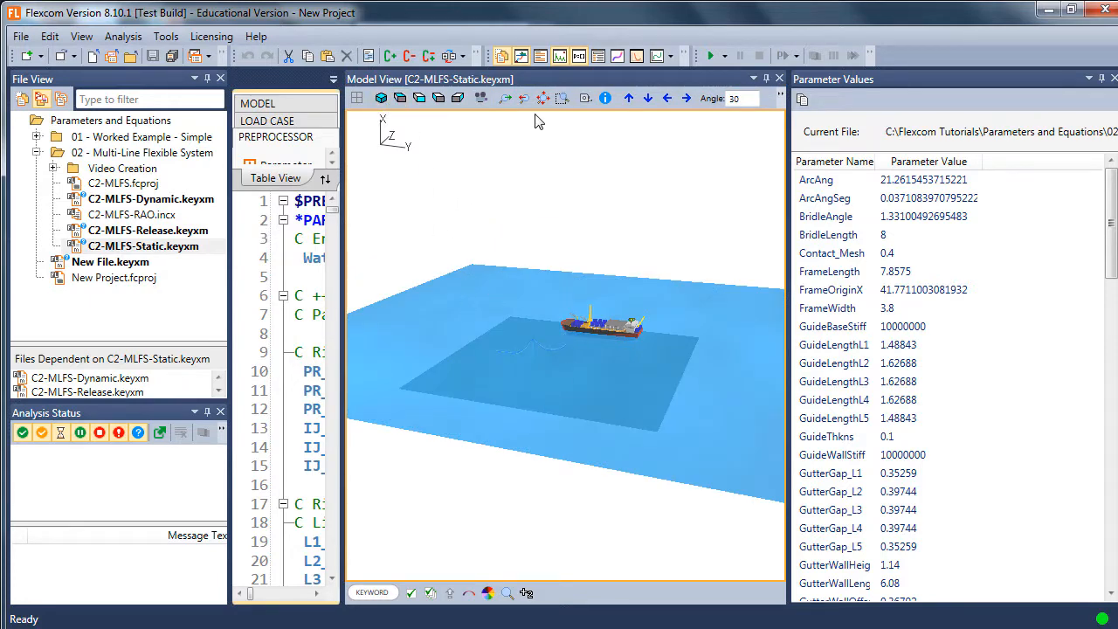
left_click_drag(619, 76, 456, 156)
left_click_drag(280, 148, 81, 107)
left_click_drag(65, 50, 64, 50)
left_click_drag(616, 444, 1083, 399)
left_click_drag(851, 121, 848, 15)
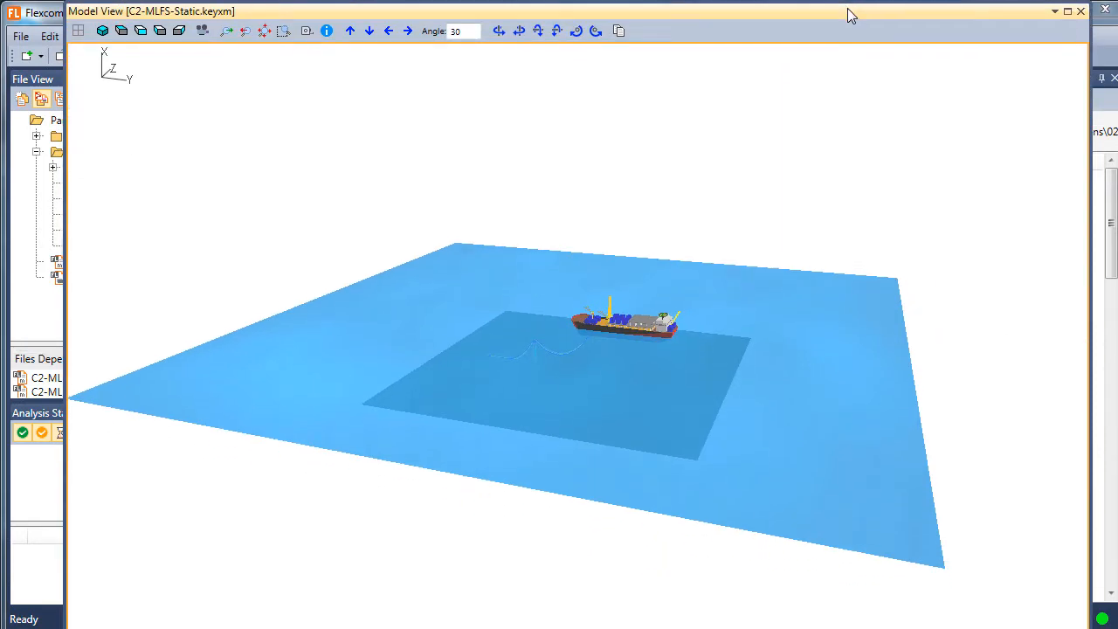
Inspect the flexible lines and vessel of the multi-line system up close, and close the Model View.
scroll(573, 353, "up", 5)
left_click_drag(573, 365, 464, 313)
scroll(688, 366, "up", 3)
scroll(642, 376, "down", 4)
scroll(776, 406, "up", 3)
left_click(1081, 11)
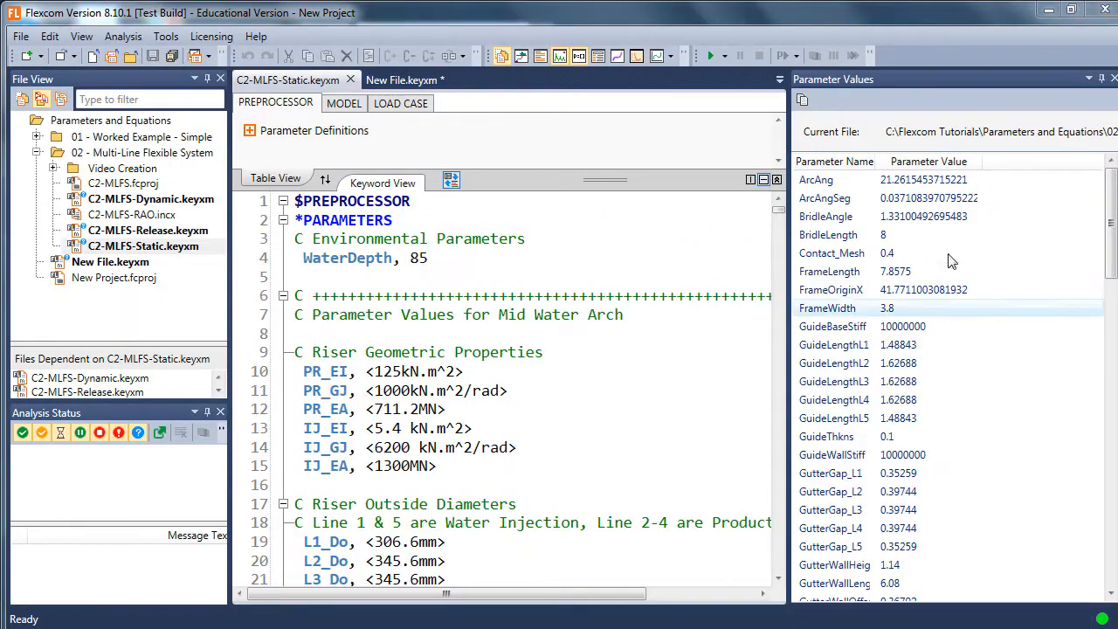
Look through the parameter definitions and equations of C2-MLFS-Static.keyxm, from riser diameters to arch region and line parameters.
scroll(471, 408, "down", 8)
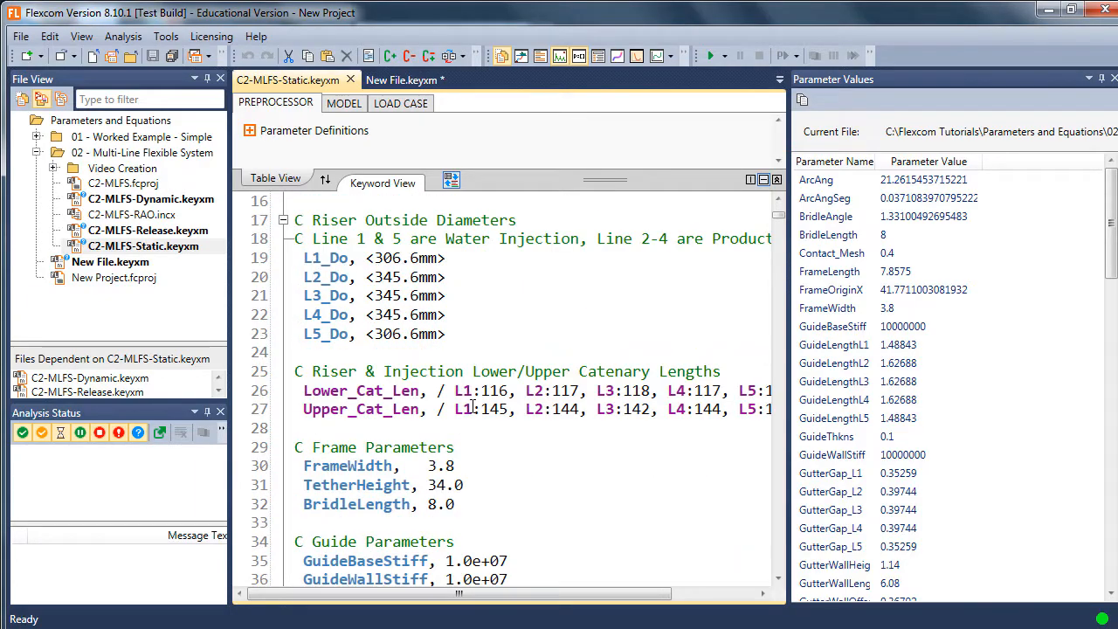
scroll(471, 408, "down", 10)
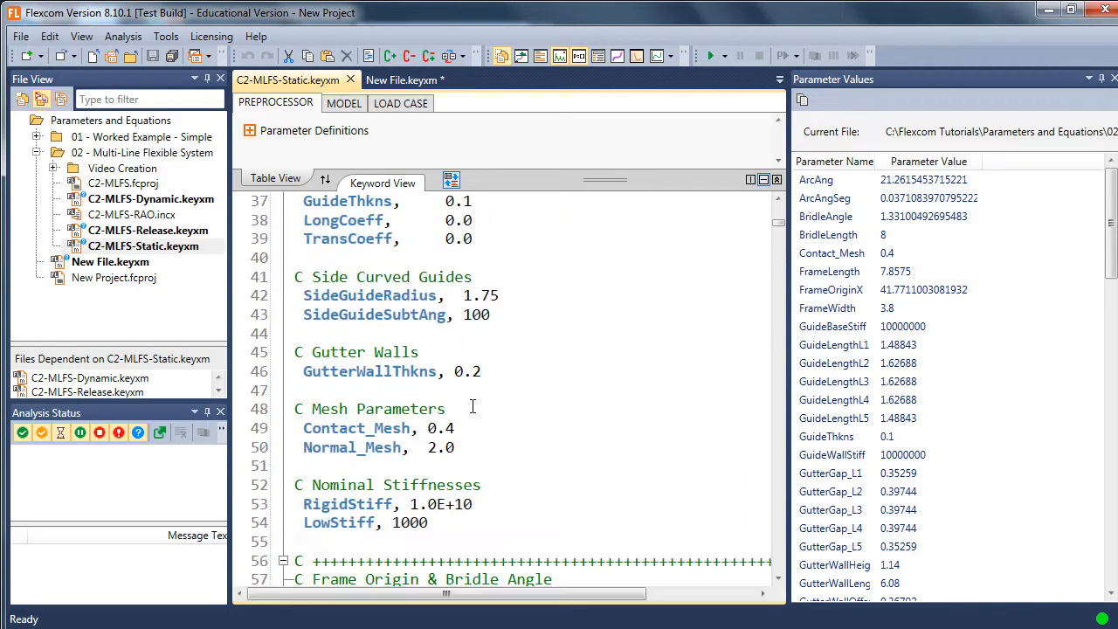
scroll(471, 408, "down", 9)
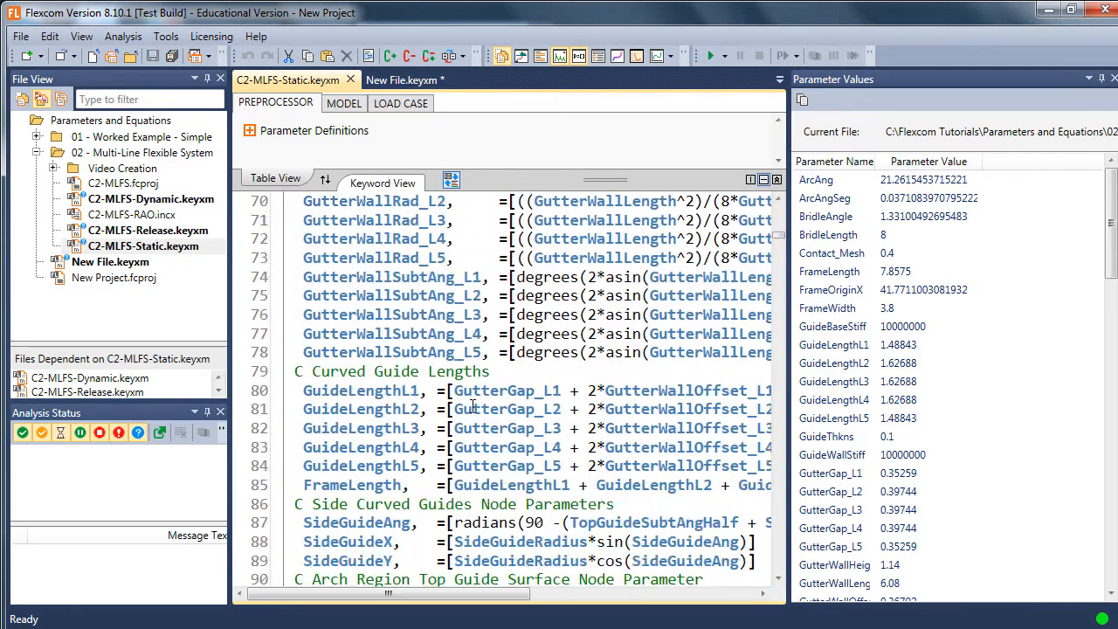
scroll(1088, 305, "down", 8)
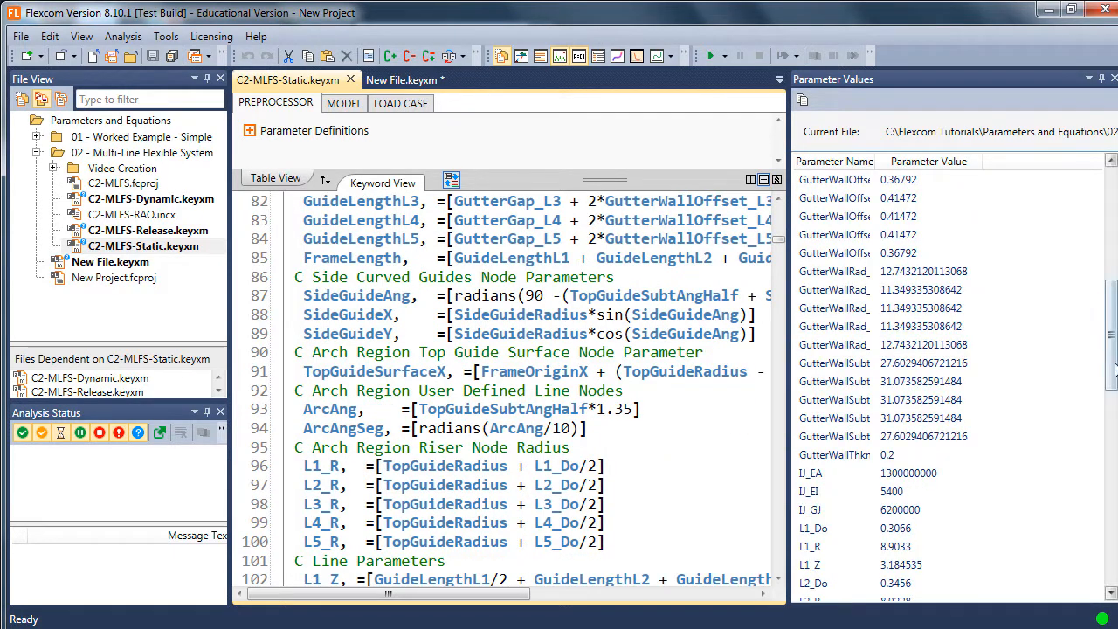
Return to New File.keyxm and add the parameter Vess_X with value 60 below SinA, separated by a blank line.
left_click(393, 83)
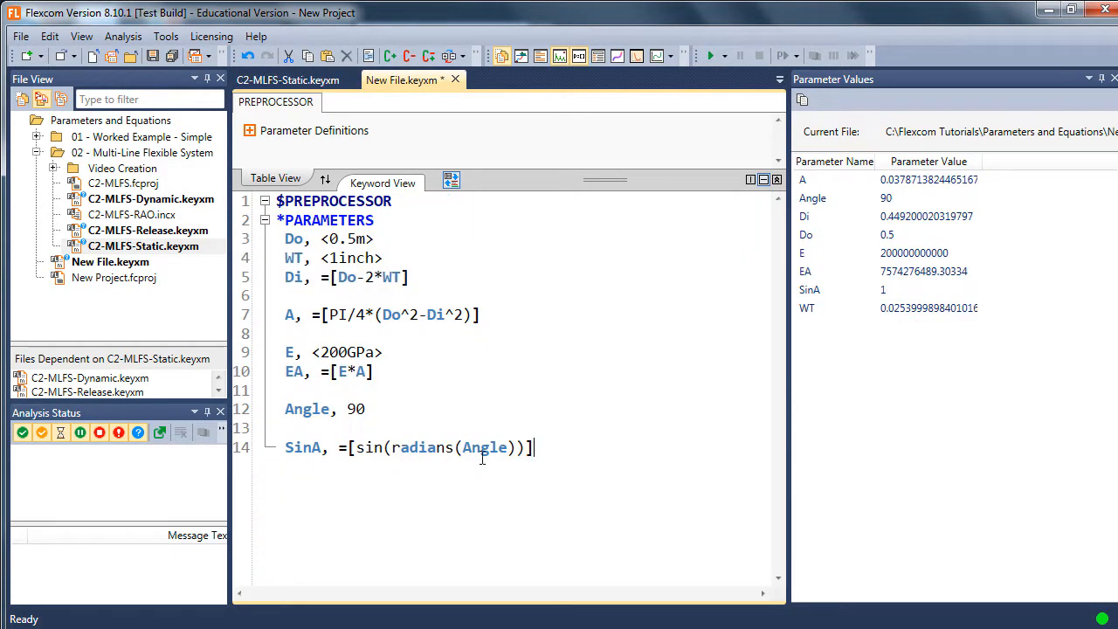
key("Return")
key("Return")
type("Vess,")
key("BackSpace")
type("_")
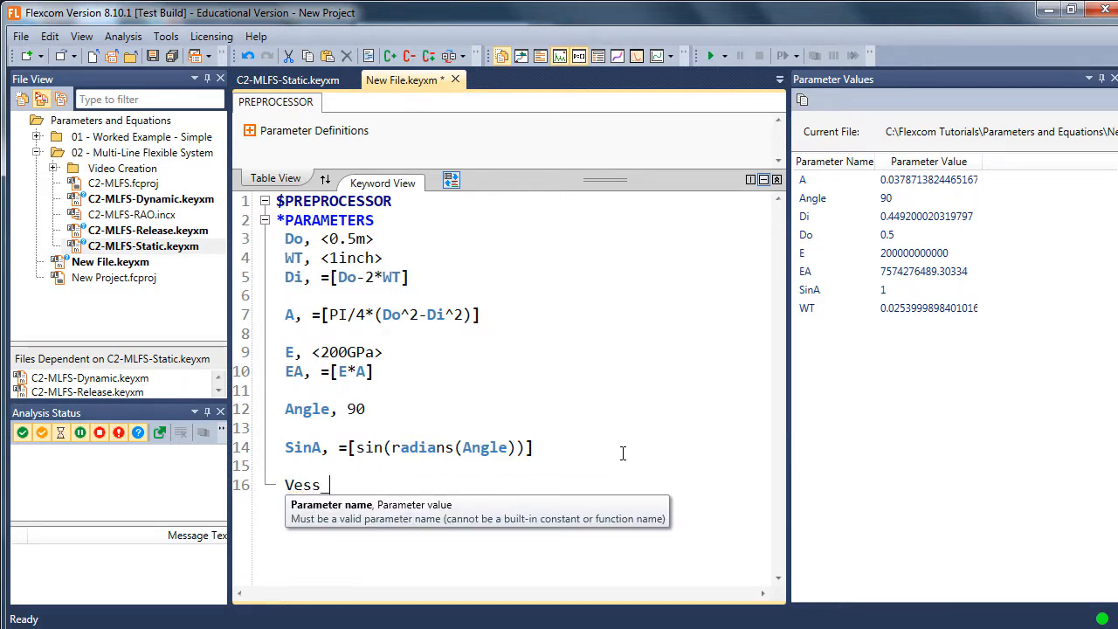
type("X, 0")
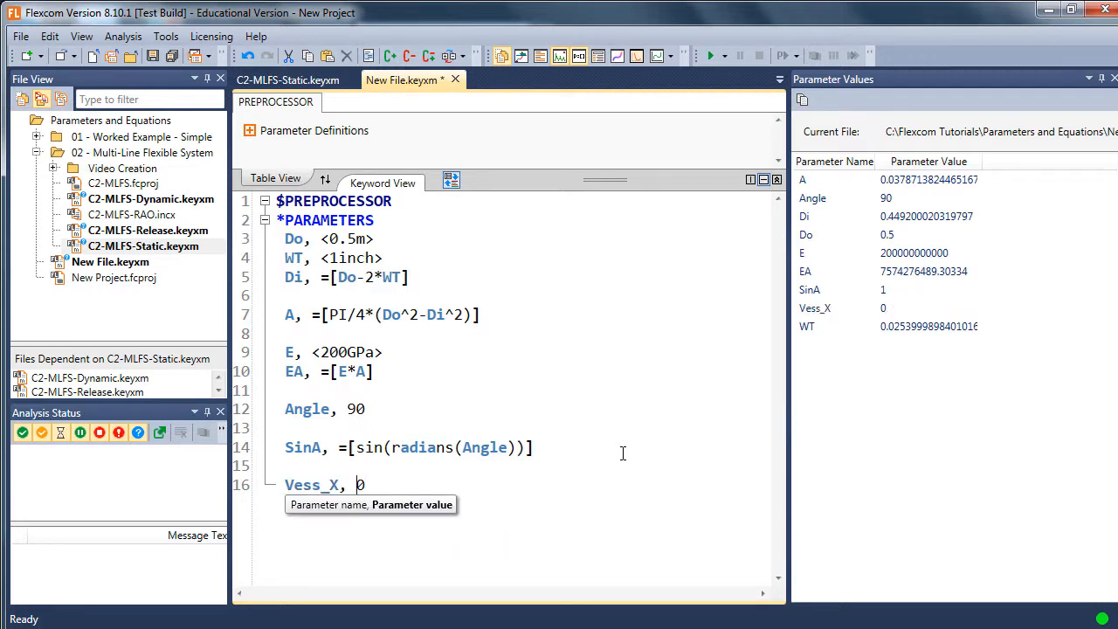
type("6")
Duplicate the Vess_X, 60 line twice directly below itself.
key("Left")
key("Left")
key("Left")
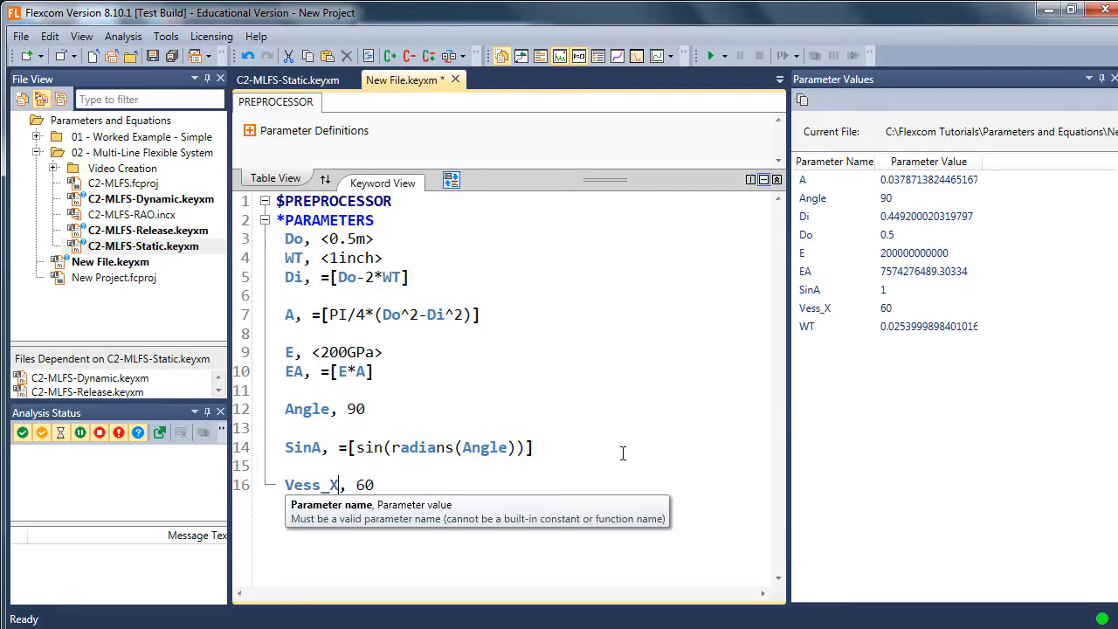
key("shift+End")
key("ctrl+c")
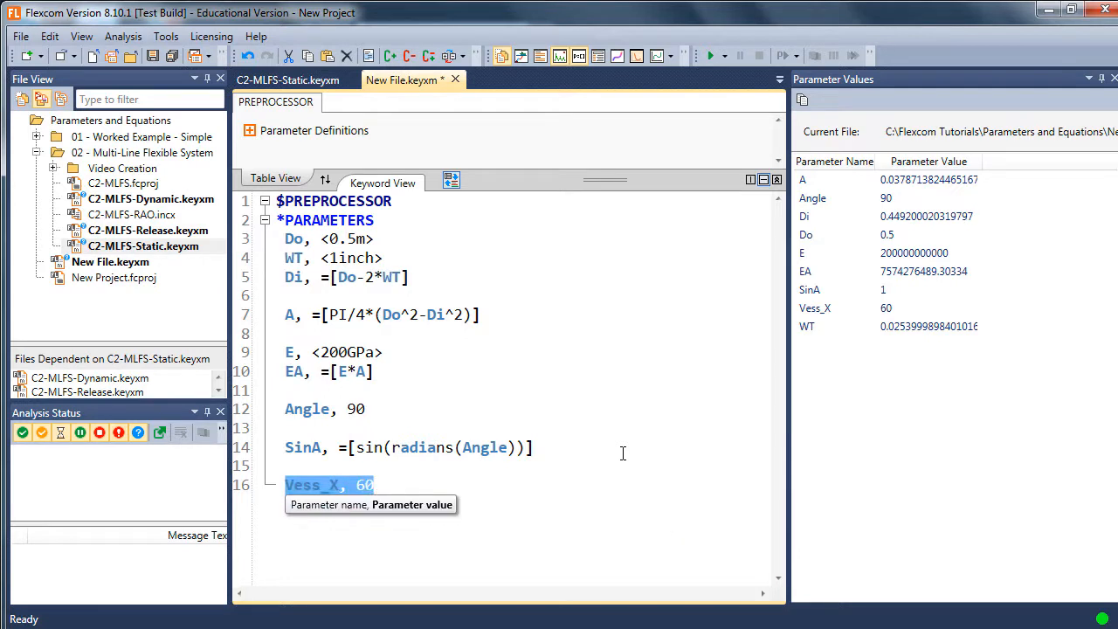
key("End")
key("Return")
key("ctrl+v")
key("Return")
key("ctrl+v")
Rename the two copied Vess_X parameters as Vess_Y and Vess_Z.
key("Up")
key("Up")
key("Left")
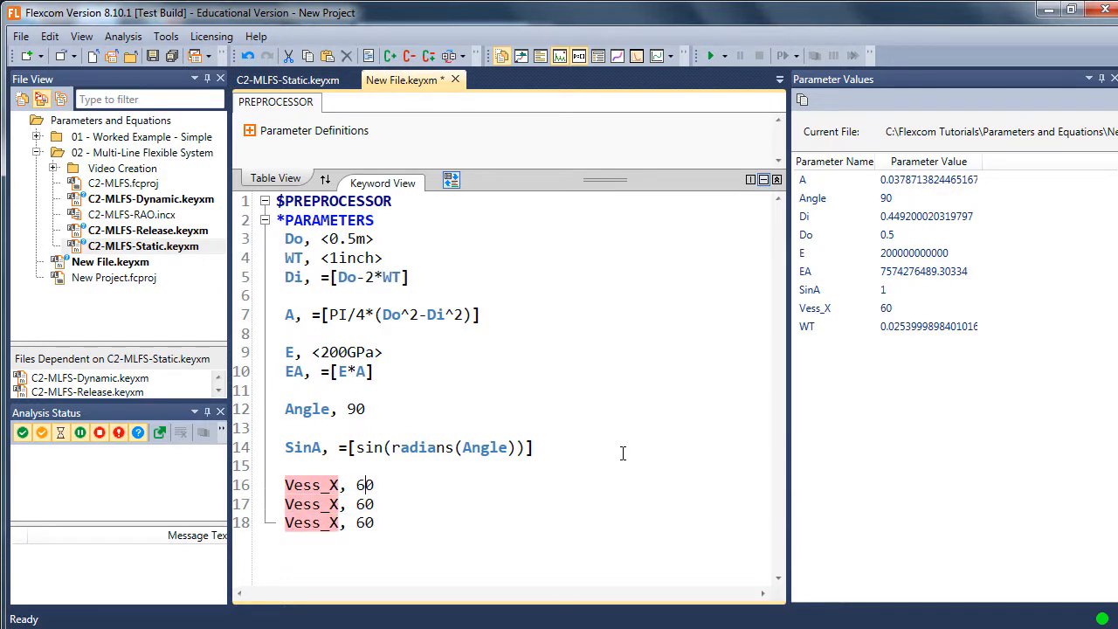
key("BackSpace")
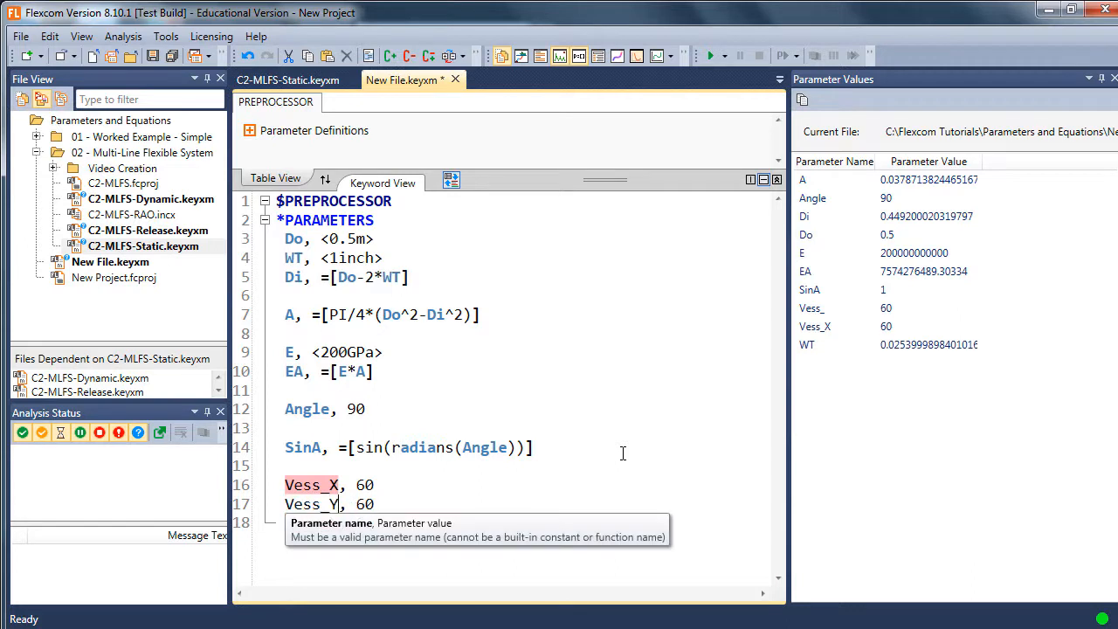
type("Y")
key("Down")
key("BackSpace")
type("Z, 60")
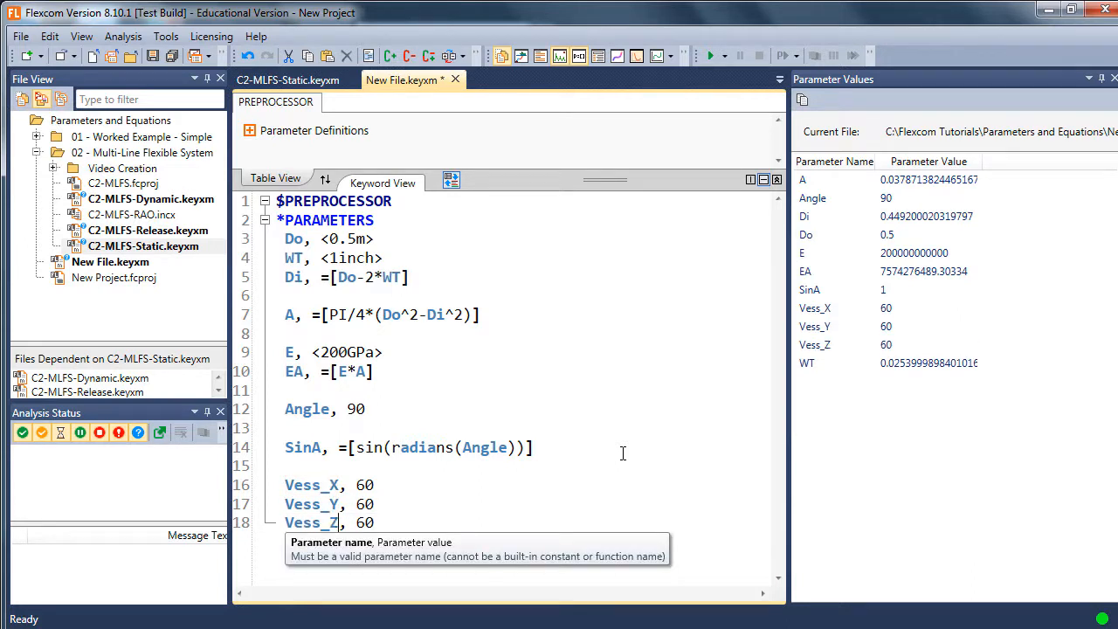
Set the value of Vess_Y to 70 and of Vess_Z to 30.
key("Right")
key("Right")
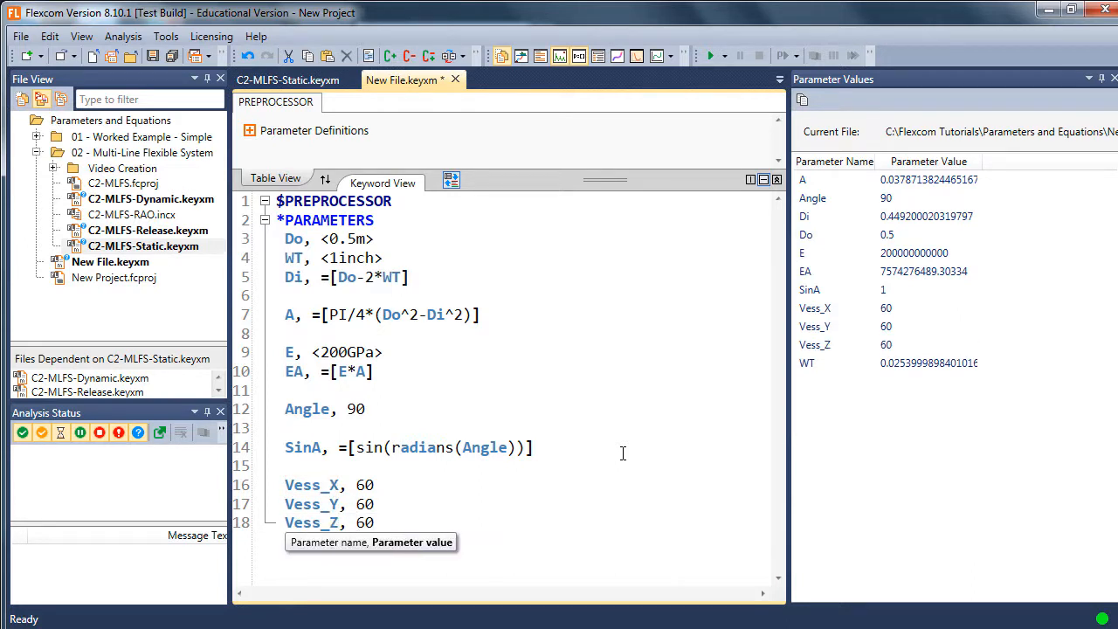
key("Right")
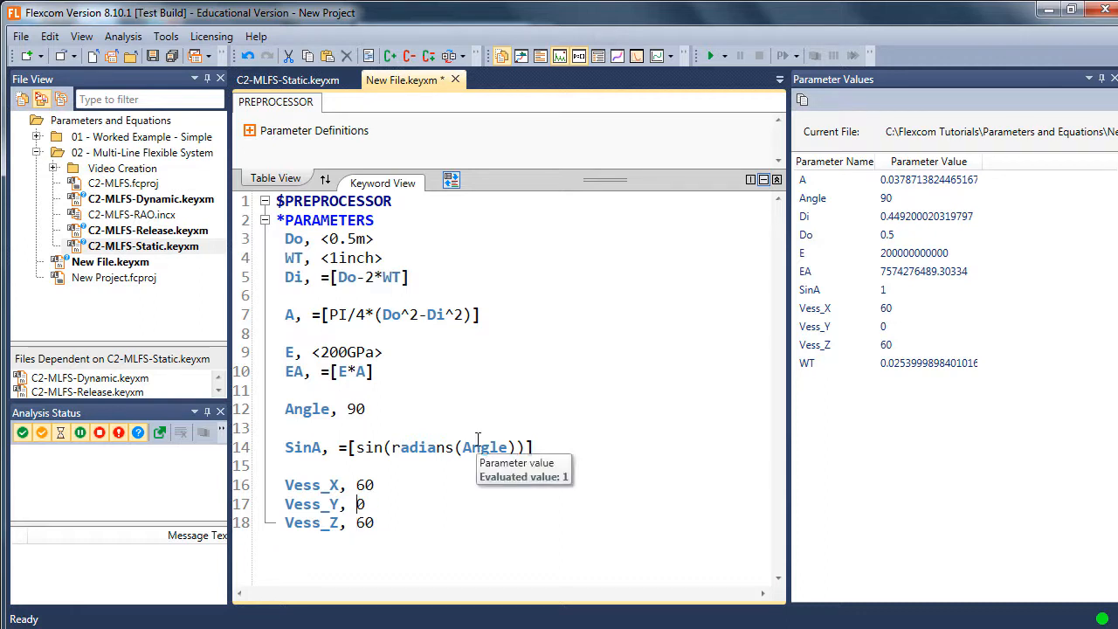
key("BackSpace")
type("7")
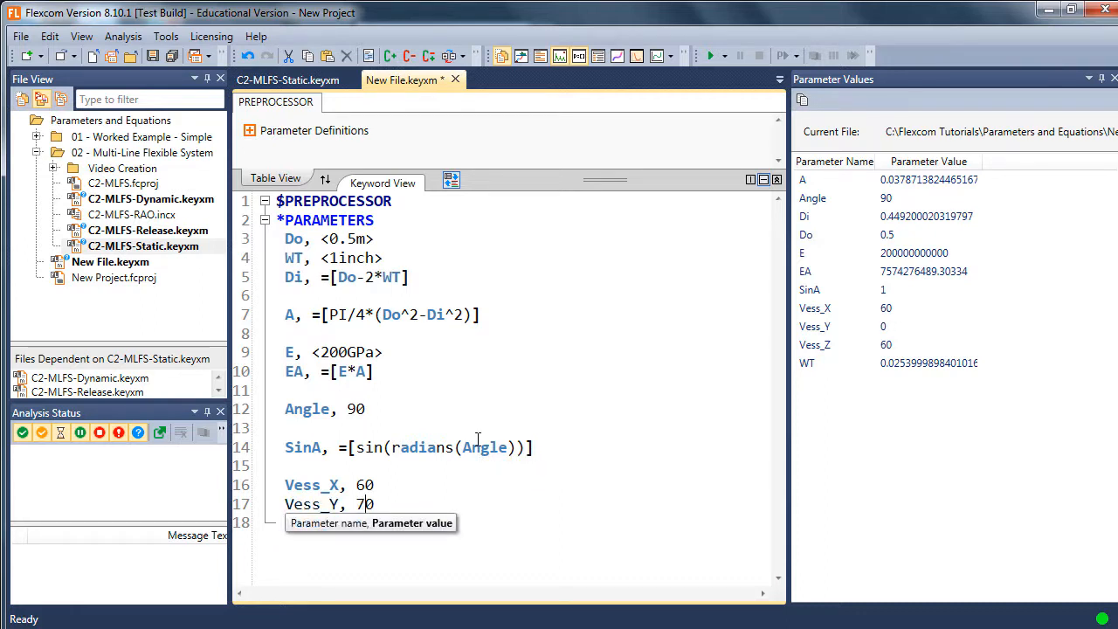
key("Down")
key("BackSpace")
type("30")
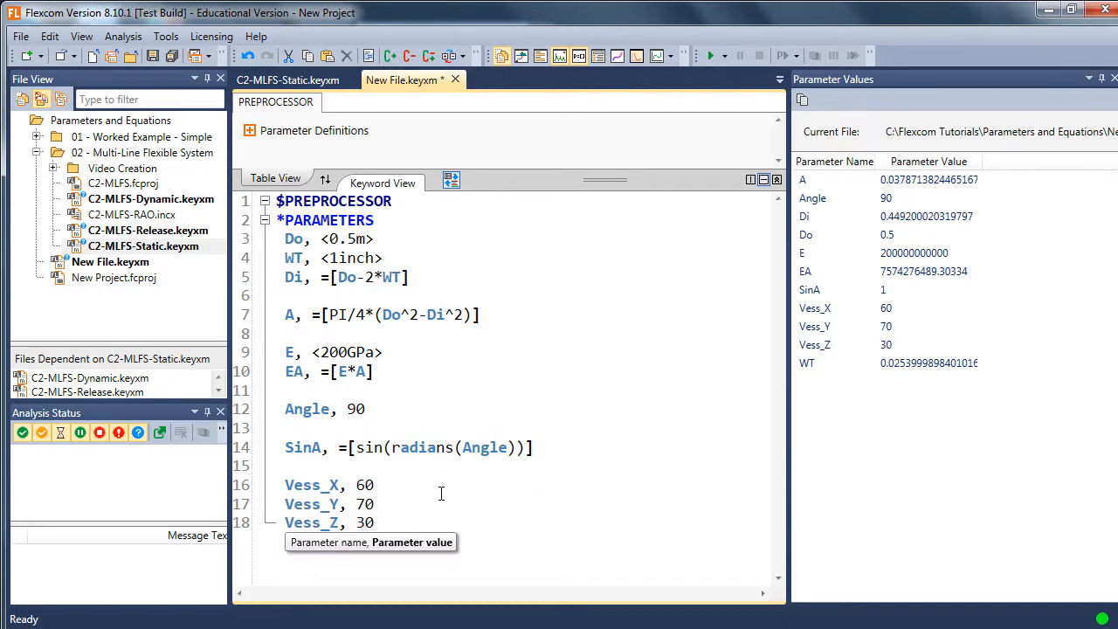
Add a parameter named Vessel after a blank line below Vess_Z, with an empty pair of slashes as its value.
left_click(442, 493)
scroll(417, 393, "down", 3)
key("Return")
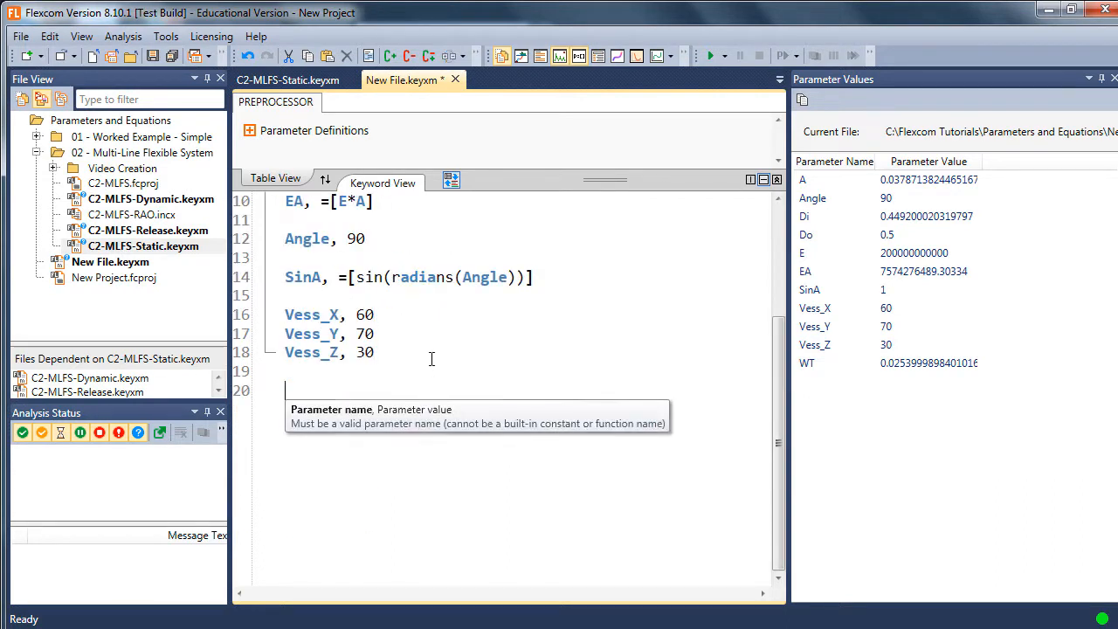
key("Return")
type("vess")
key("BackSpace")
key("BackSpace")
key("BackSpace")
key("BackSpace")
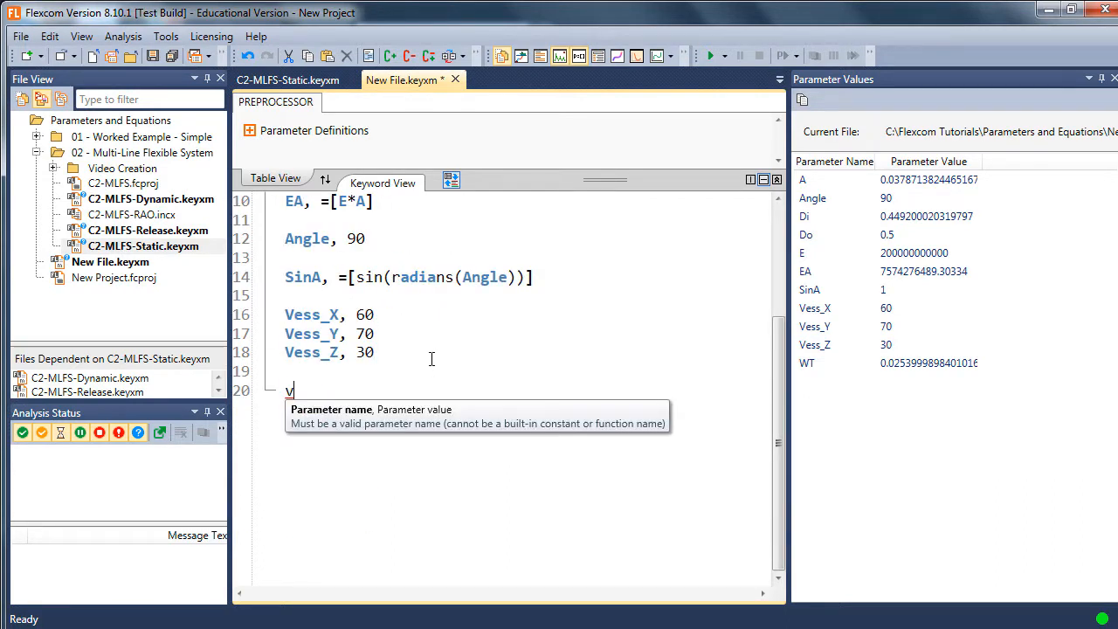
type("Vessel, ")
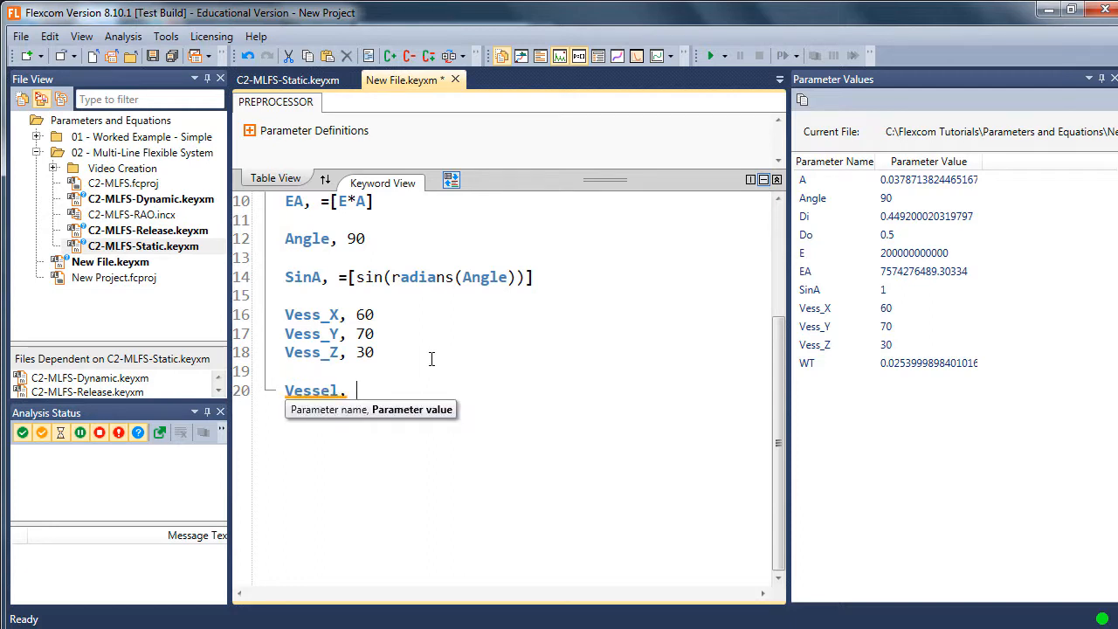
type("//")
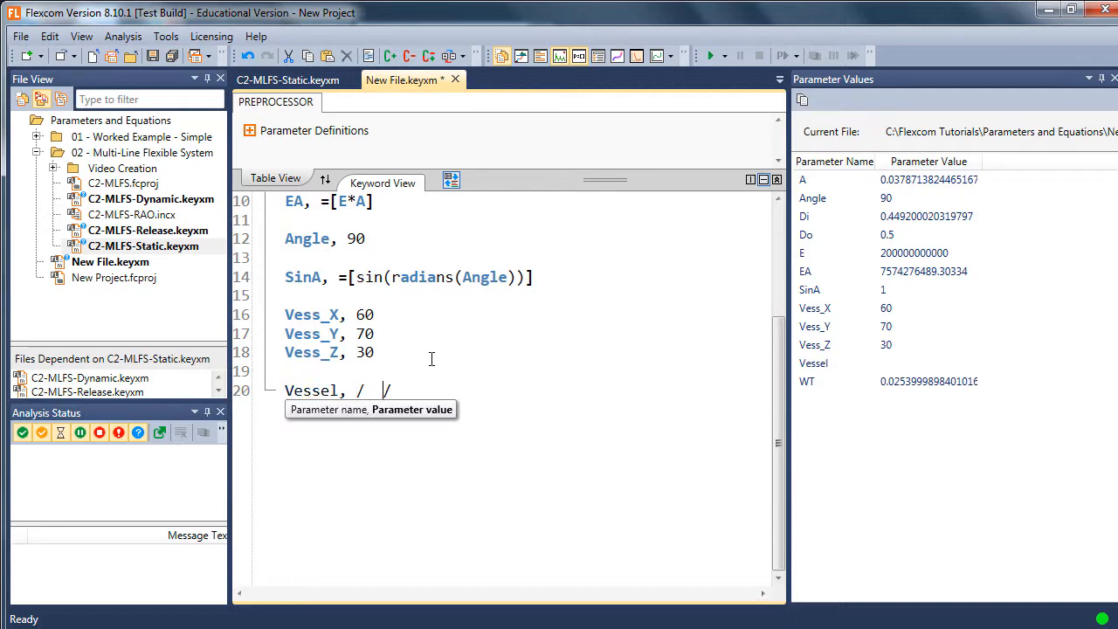
Fill the Vessel list between the slashes with the members X:60, Y:<70m> and Z:30.
key("Right")
type("X:60, ")
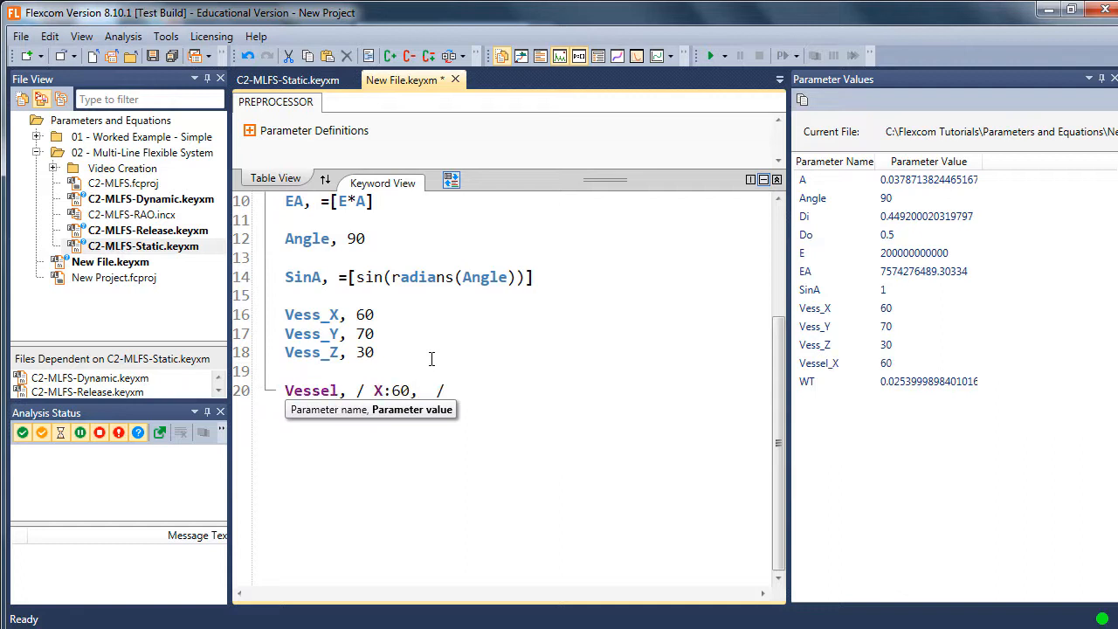
type("Y:")
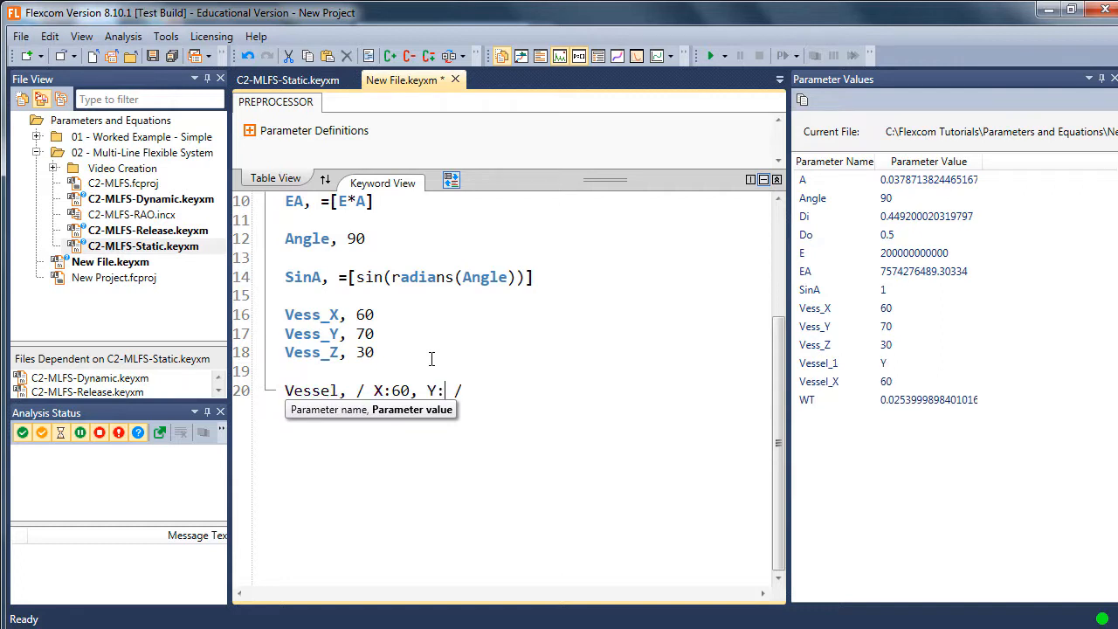
type("<>")
type("70m>")
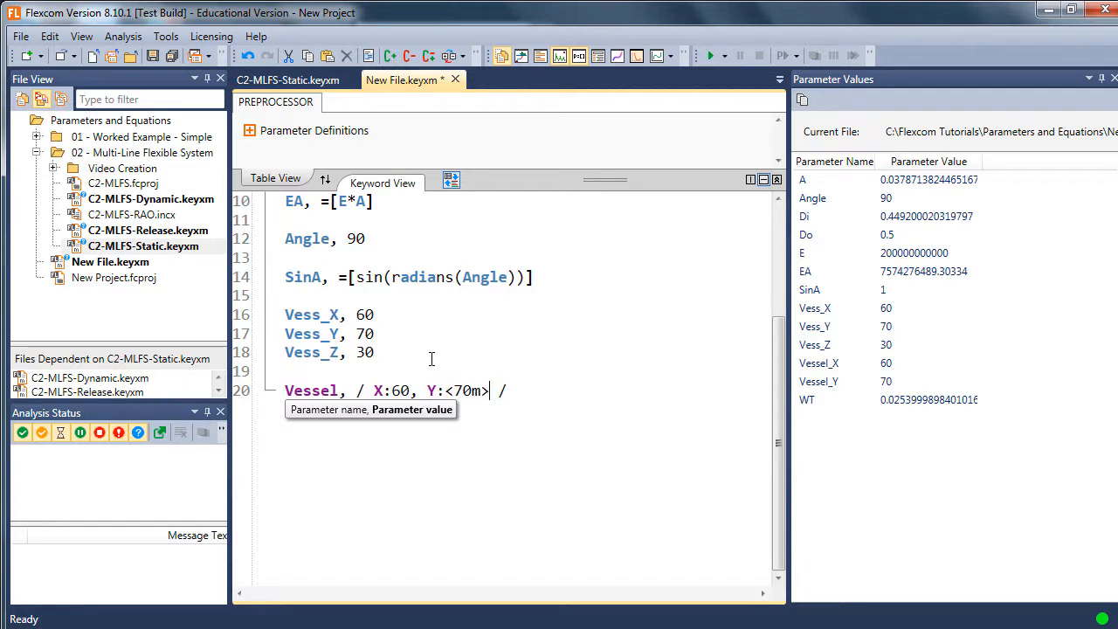
type(", Z:")
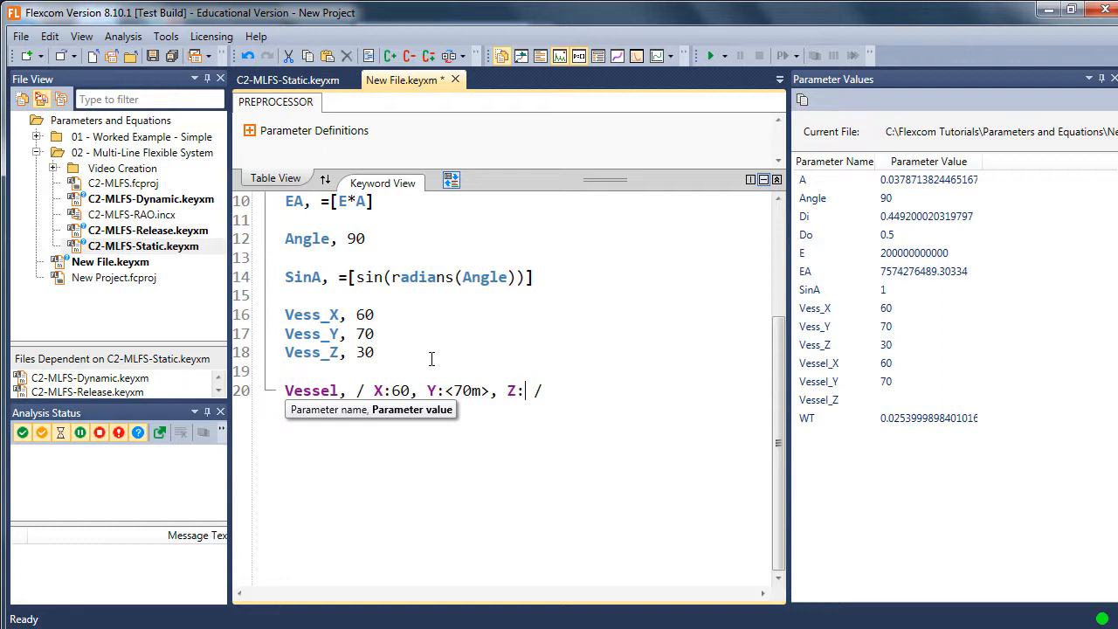
type("30")
Compare the separate Vess_X, Vess_Y and Vess_Z lines with the Vessel list and check the parameters its X and Y members generate.
left_click(396, 308)
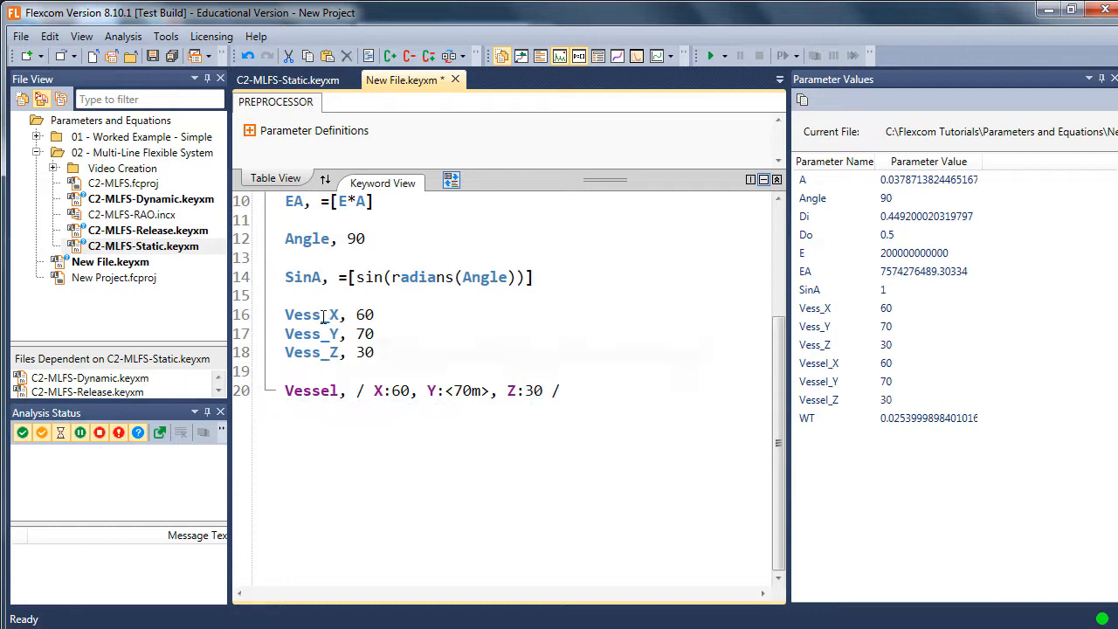
left_click_drag(432, 358, 244, 315)
left_click(546, 390)
left_click_drag(410, 390, 387, 391)
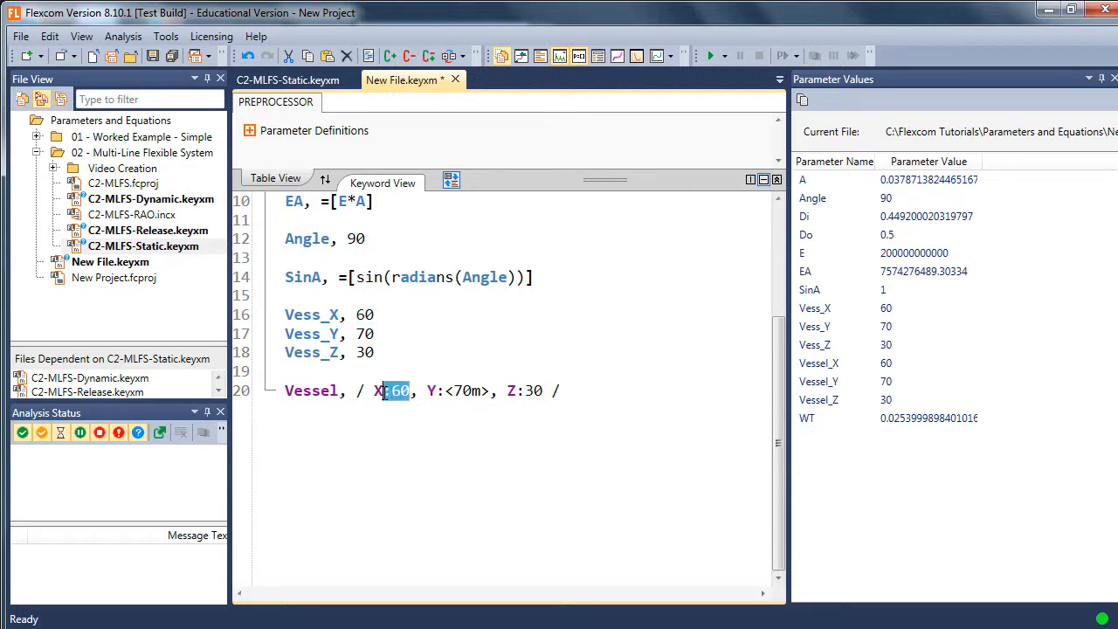
left_click(599, 409)
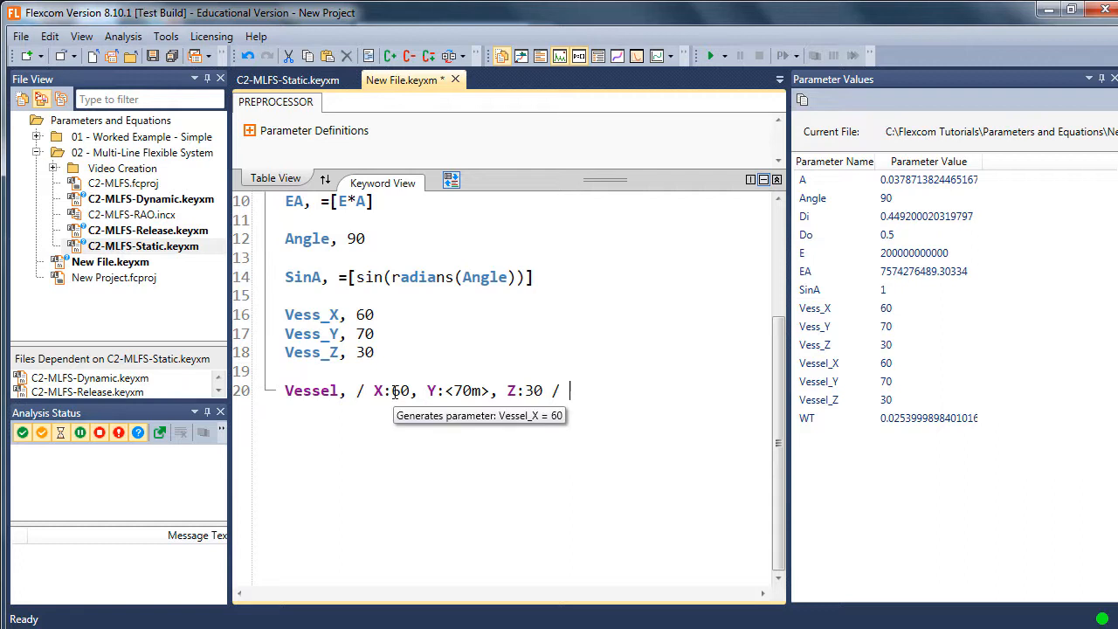
mouse_move(455, 389)
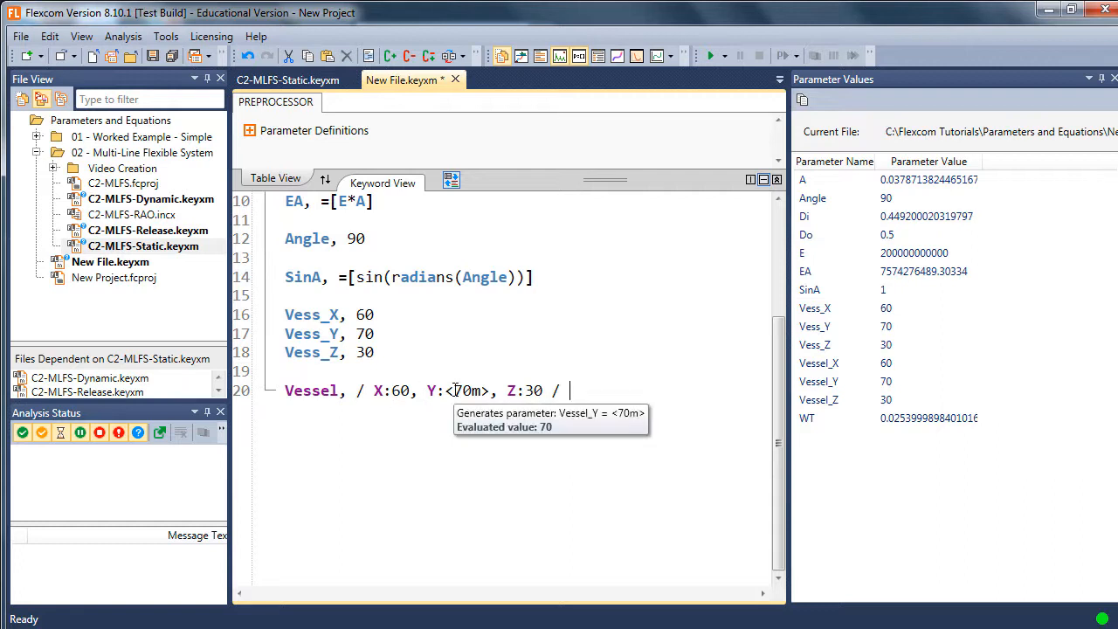
Change the Z member of the Vessel list to <30ft>.
type("<")
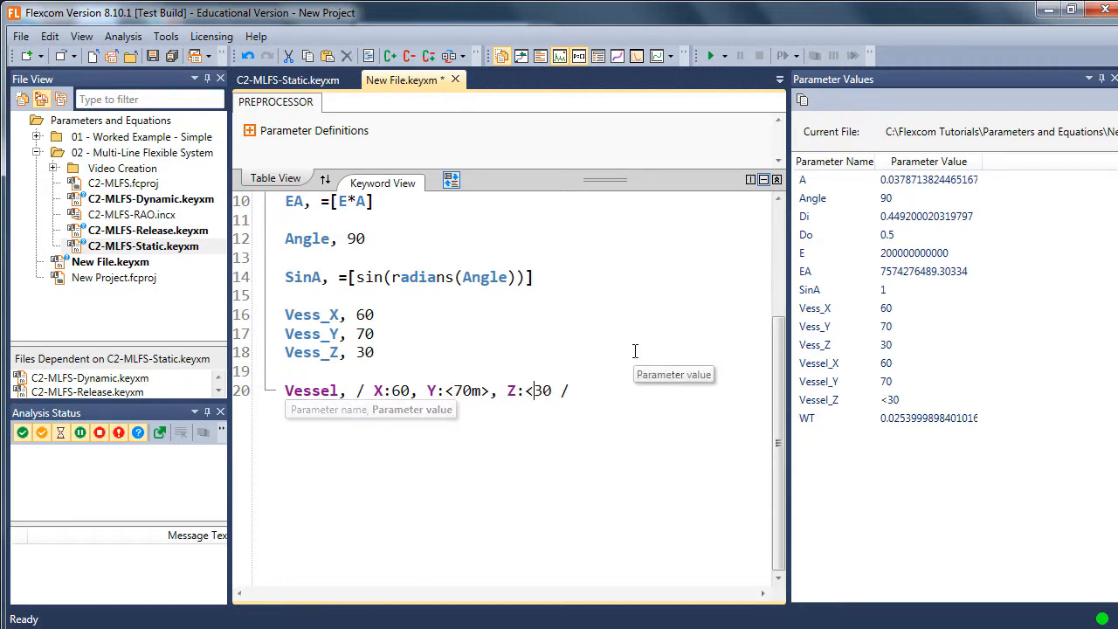
key("Right")
key("Right")
type("ft>")
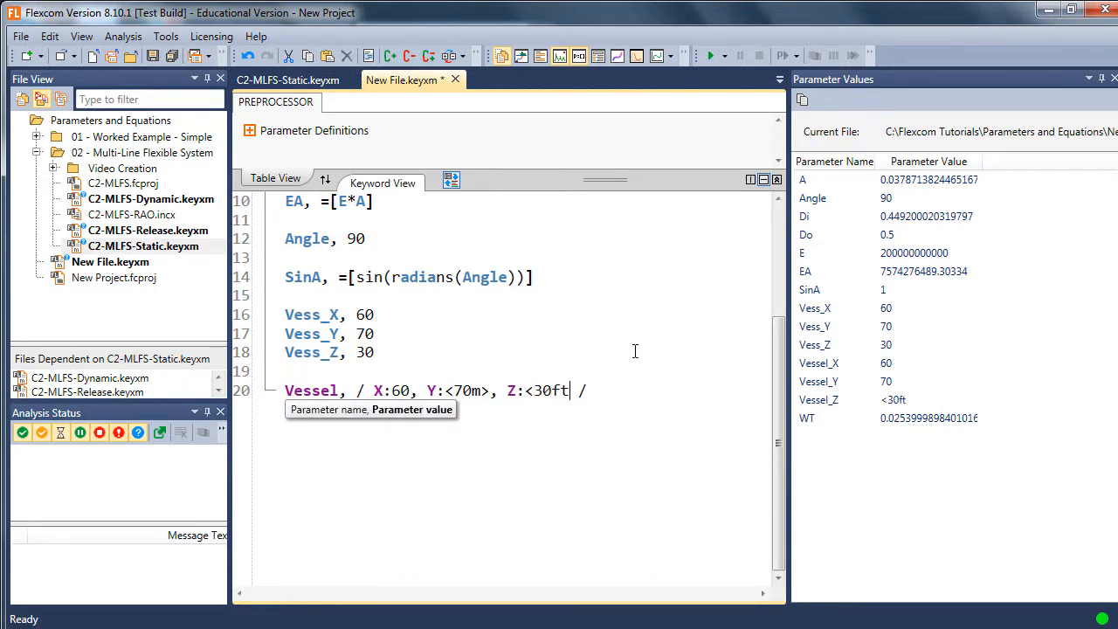
left_click(525, 389)
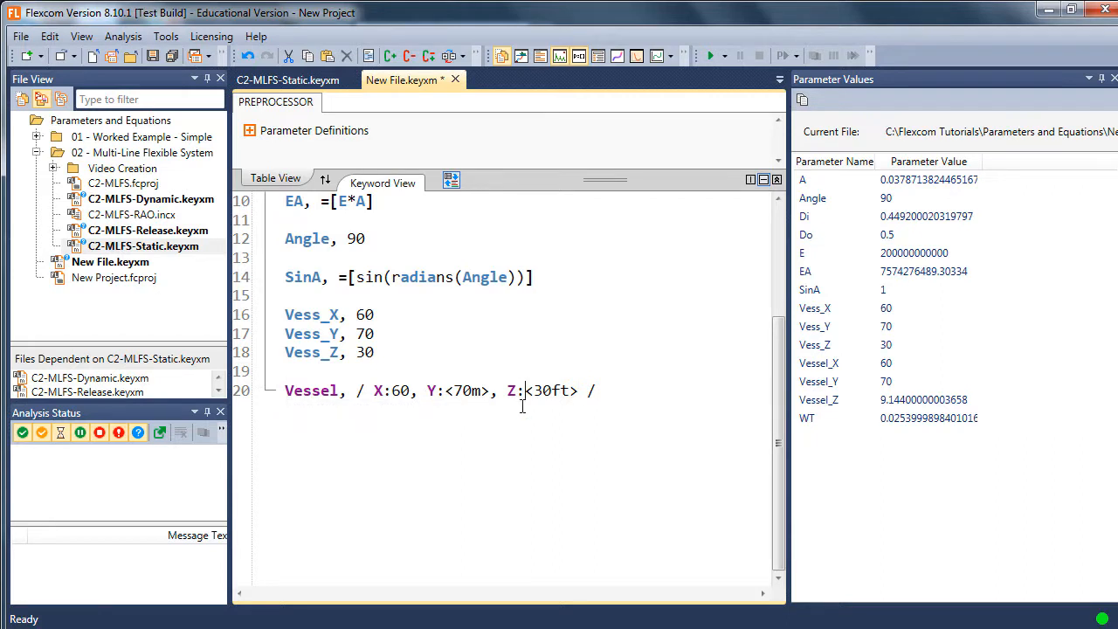
Open K1-SWR-static.keyxm from the 01 - Worked Example - Simple folder.
mouse_move(544, 388)
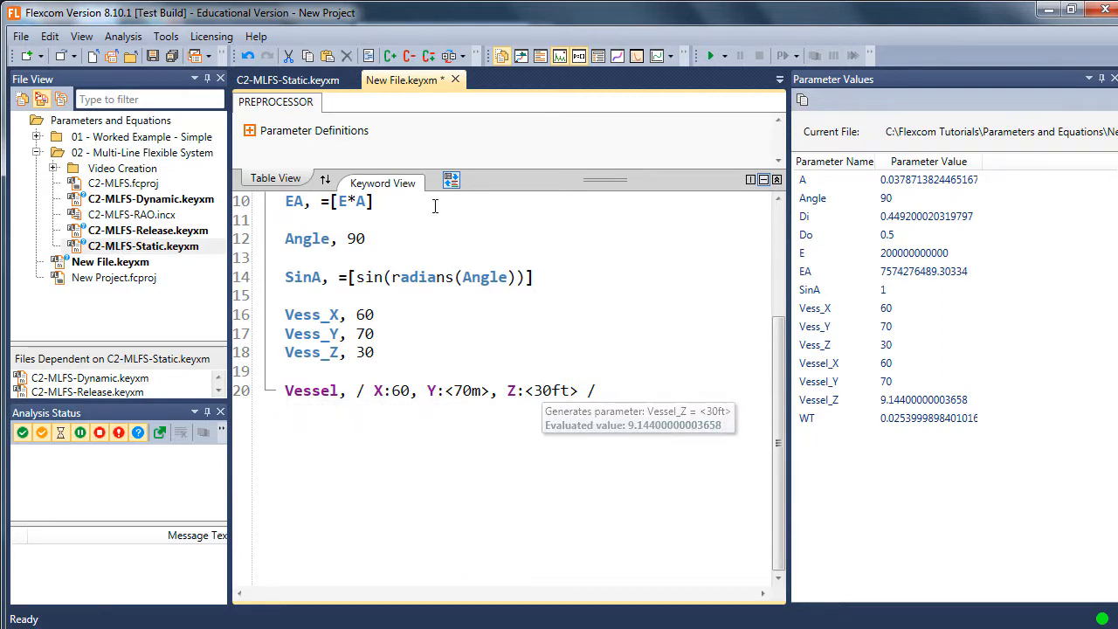
left_click(36, 137)
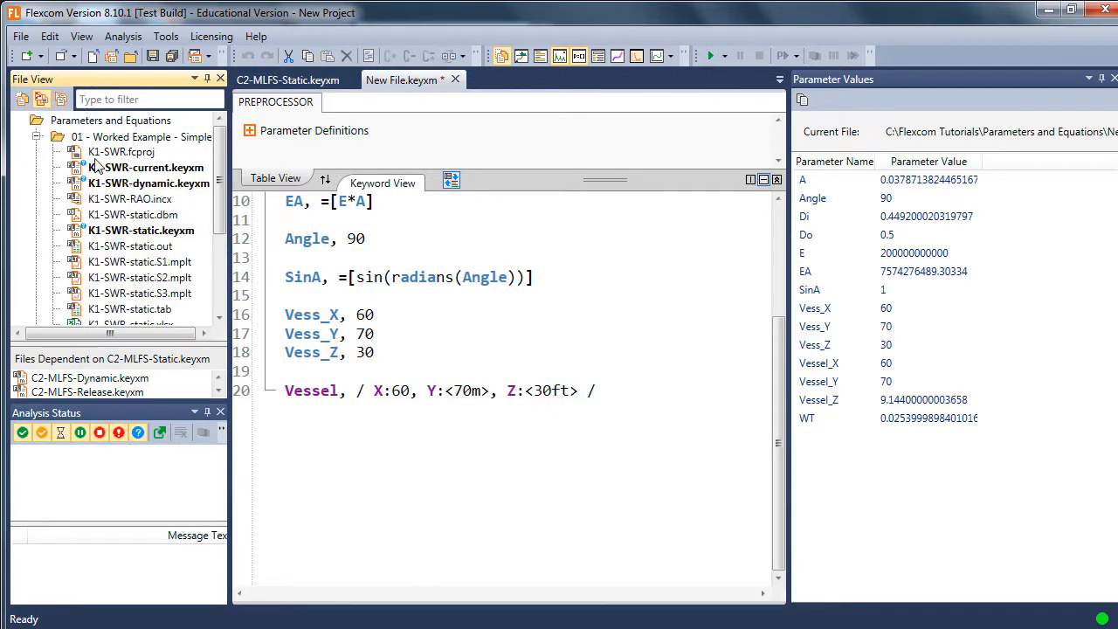
double_click(172, 232)
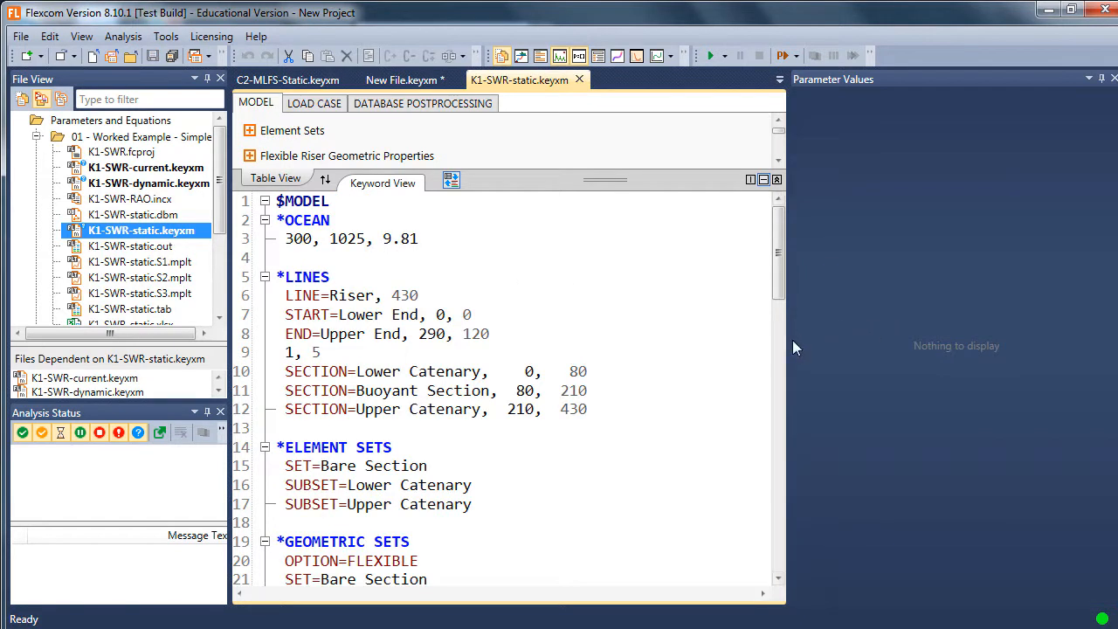
Close the Parameter Values pane and dock the Model View of the riser and vessel beside the keyword text.
left_click_drag(782, 341, 659, 331)
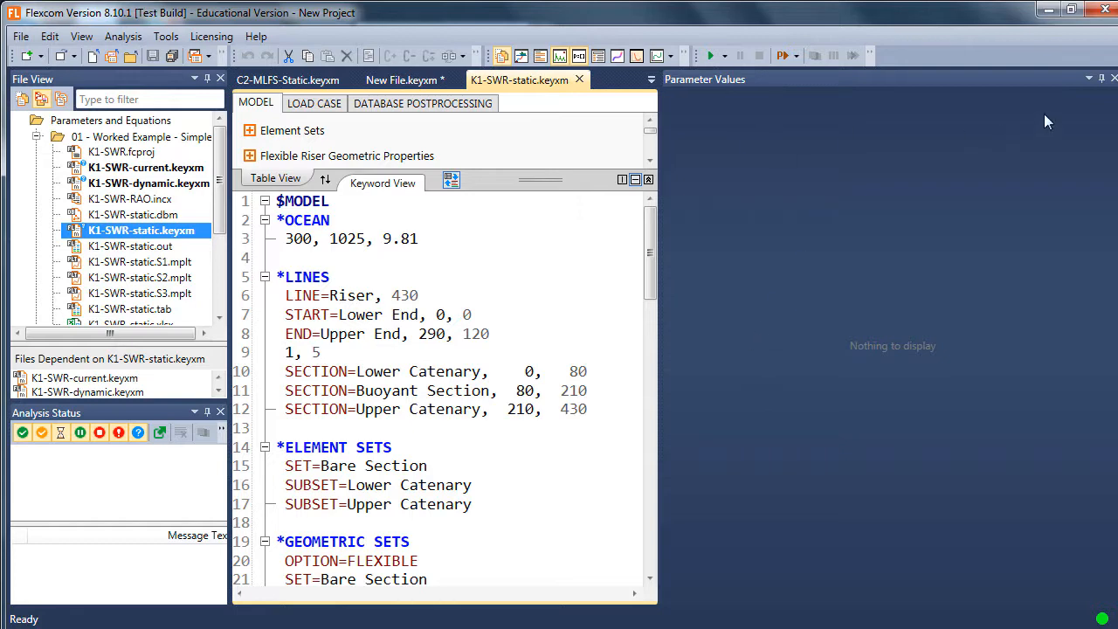
left_click(1113, 79)
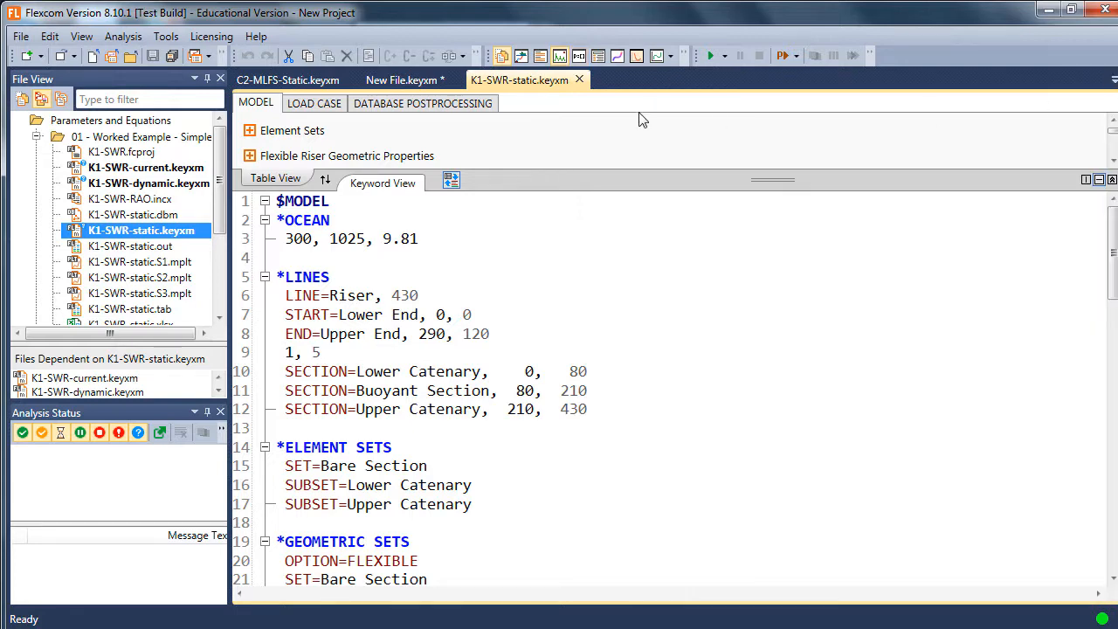
left_click(558, 57)
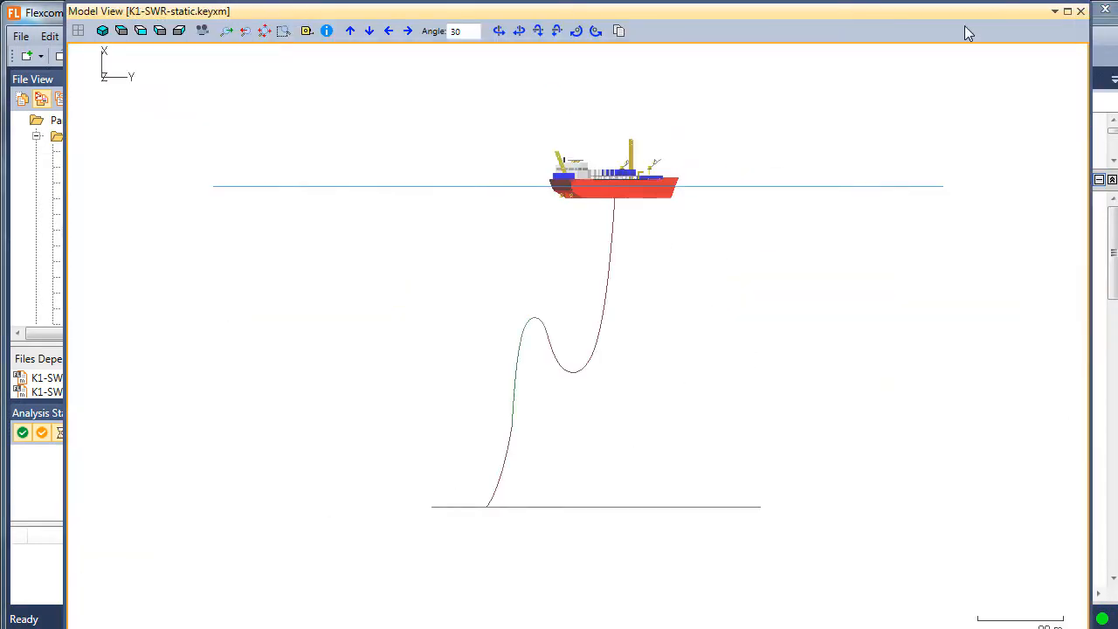
left_click_drag(968, 34, 743, 356)
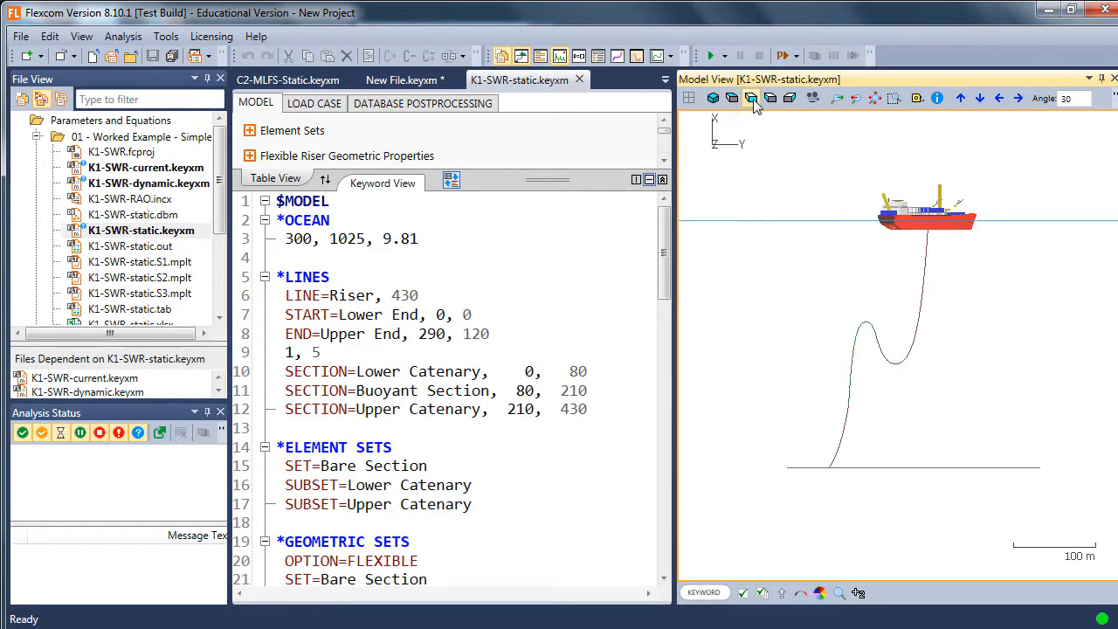
left_click(750, 98)
scroll(879, 330, "up", 2)
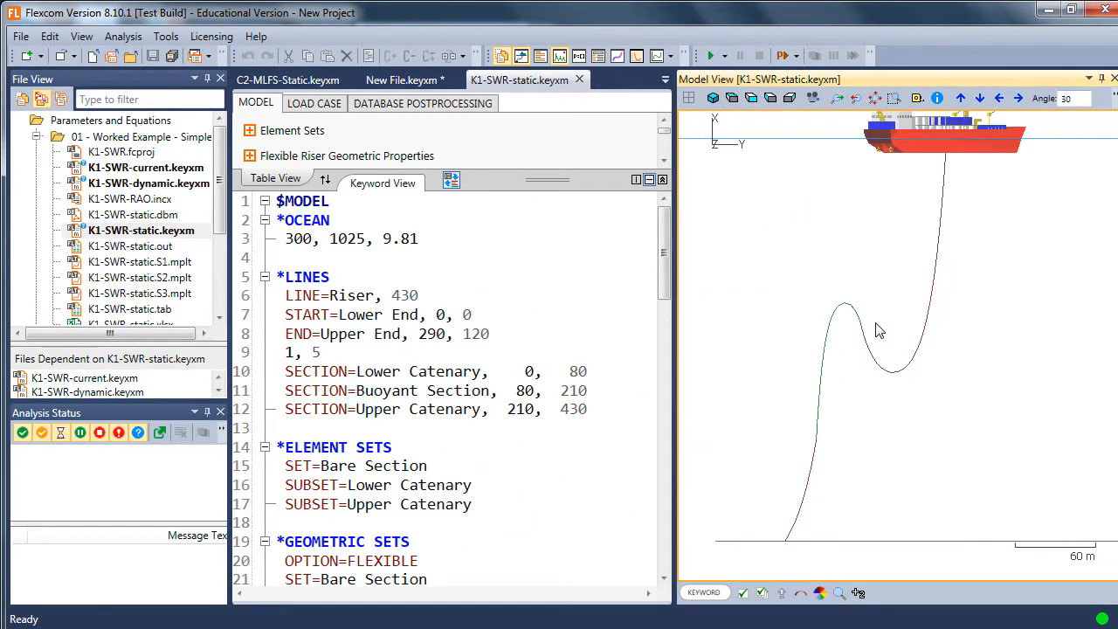
scroll(878, 331, "down", 1)
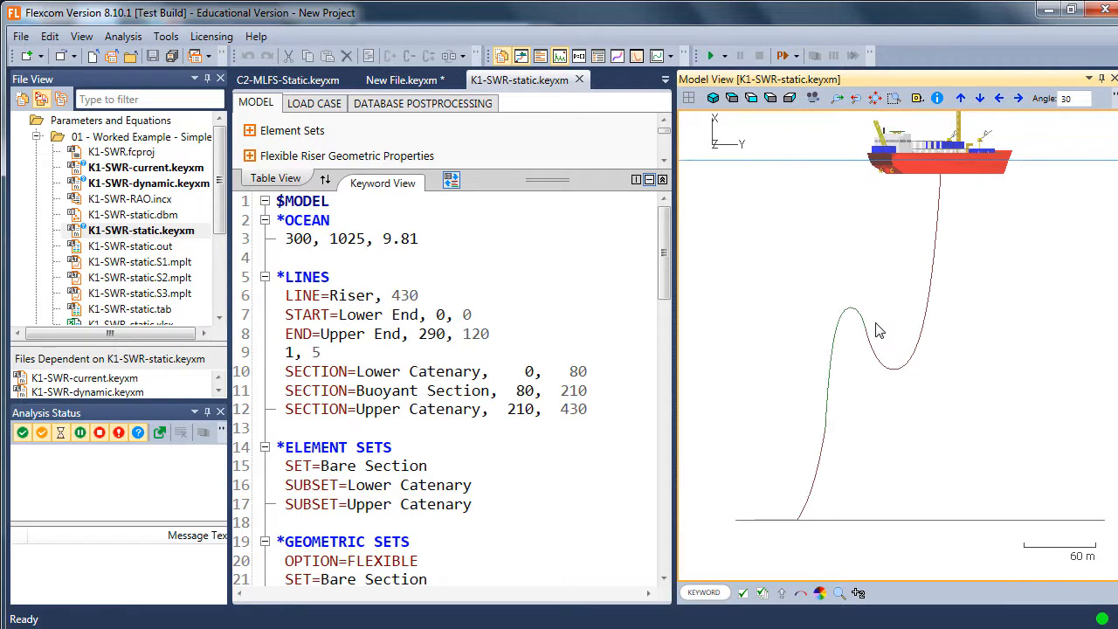
Set the water depth under *OCEAN to 350 directly and inspect its effect on the model.
left_click(505, 304)
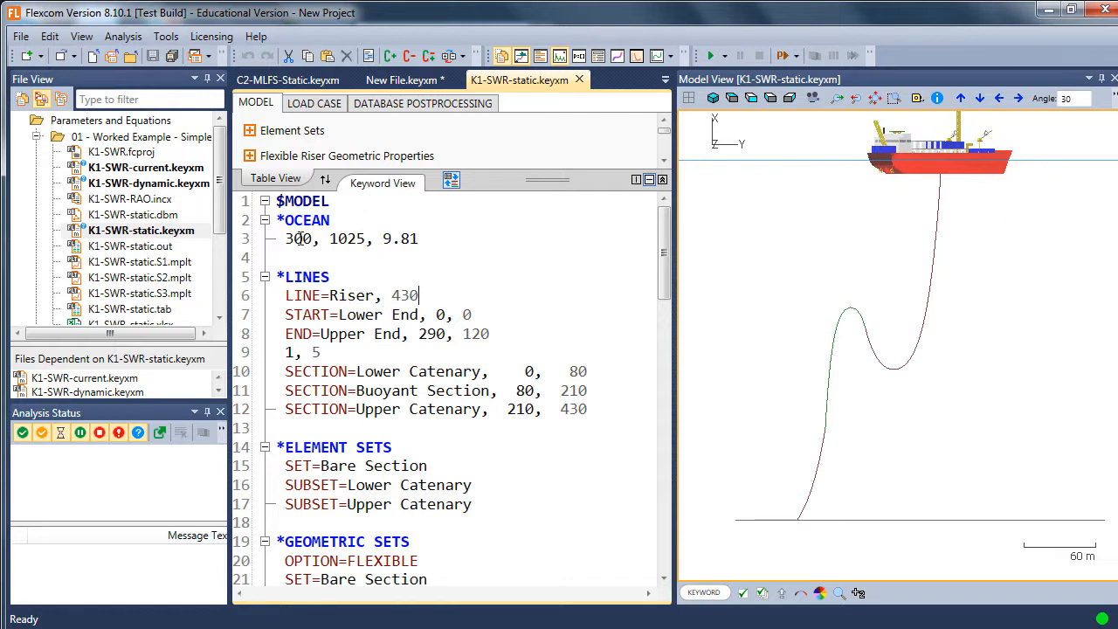
key("BackSpace")
type("5")
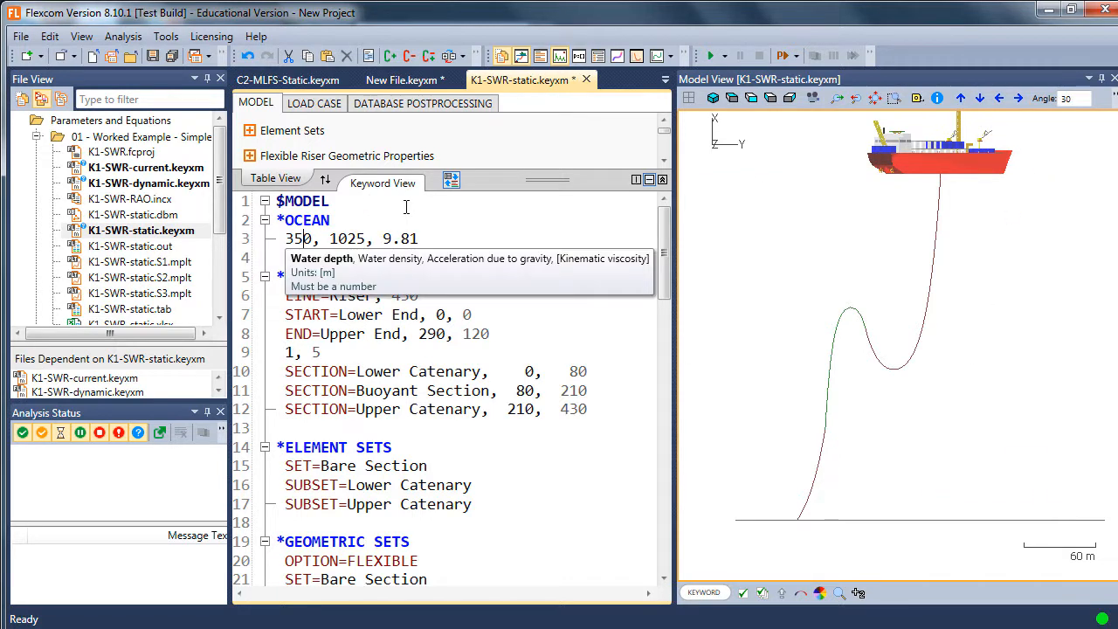
left_click(826, 238)
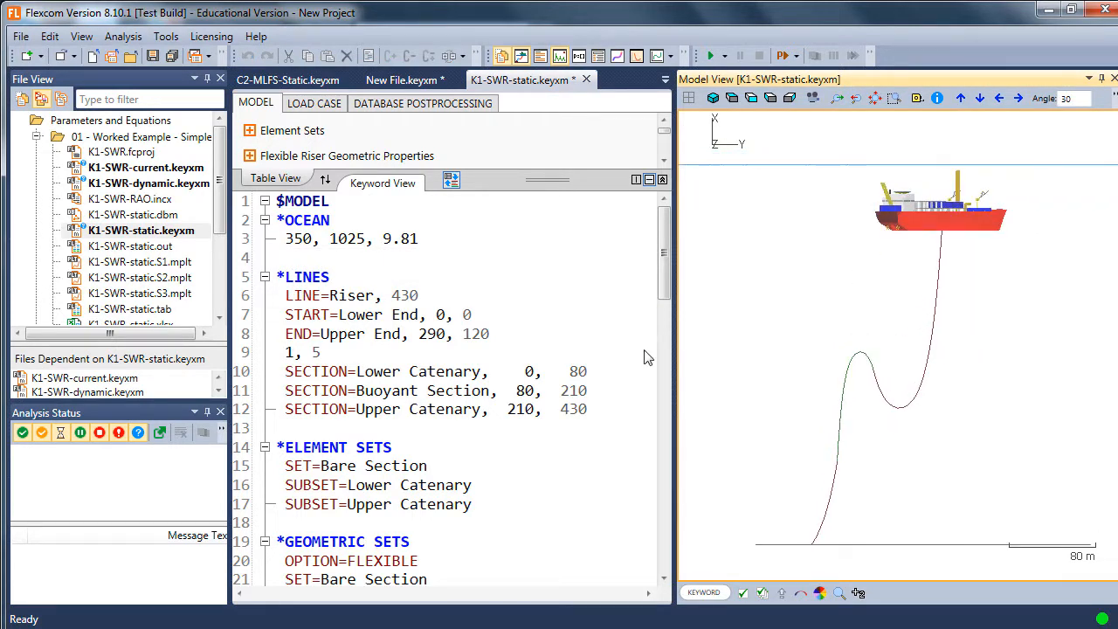
Restore the water depth under *OCEAN to 300.
left_click(308, 243)
key("BackSpace")
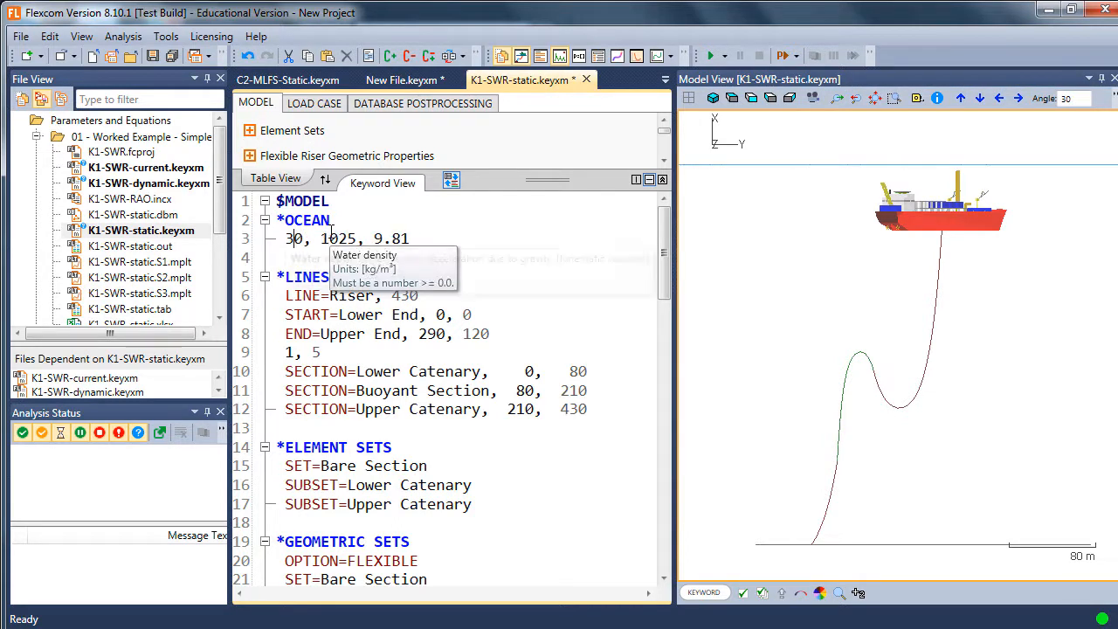
type("0")
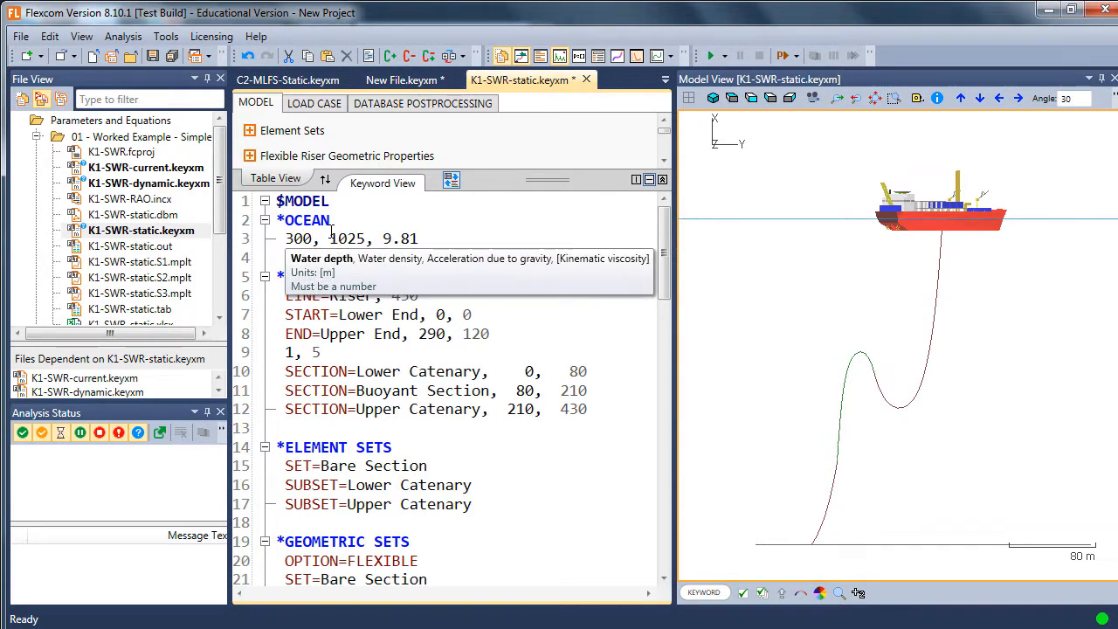
Add a $PREPROCESSOR section above $MODEL at the start of the file.
key("ctrl+shift+Right")
key("ctrl+Home")
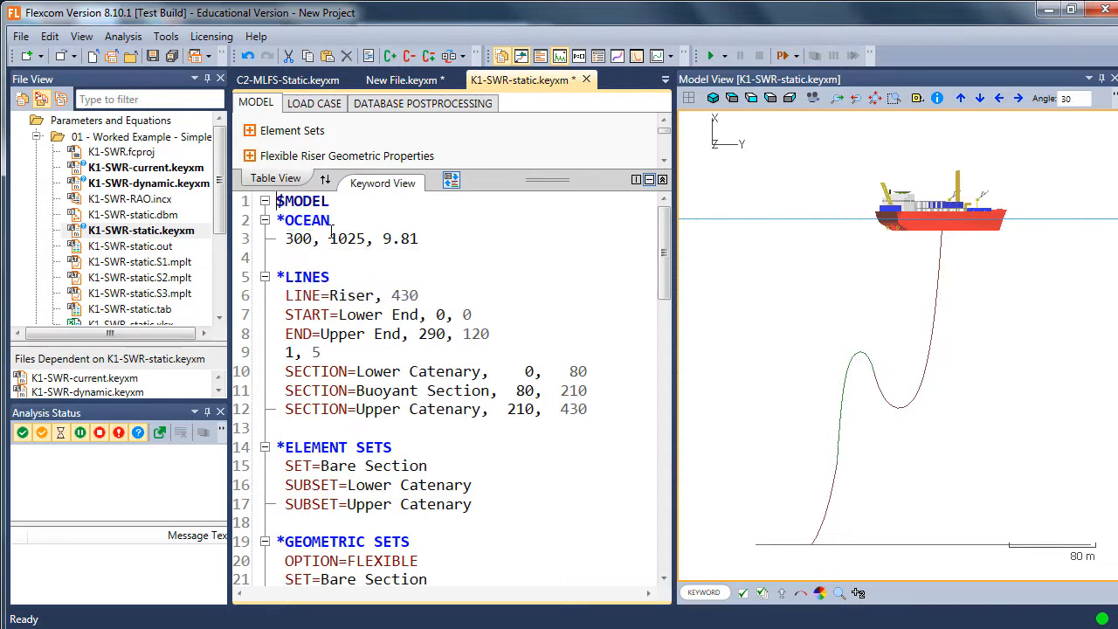
key("Return")
key("Return")
key("Up")
key("Up")
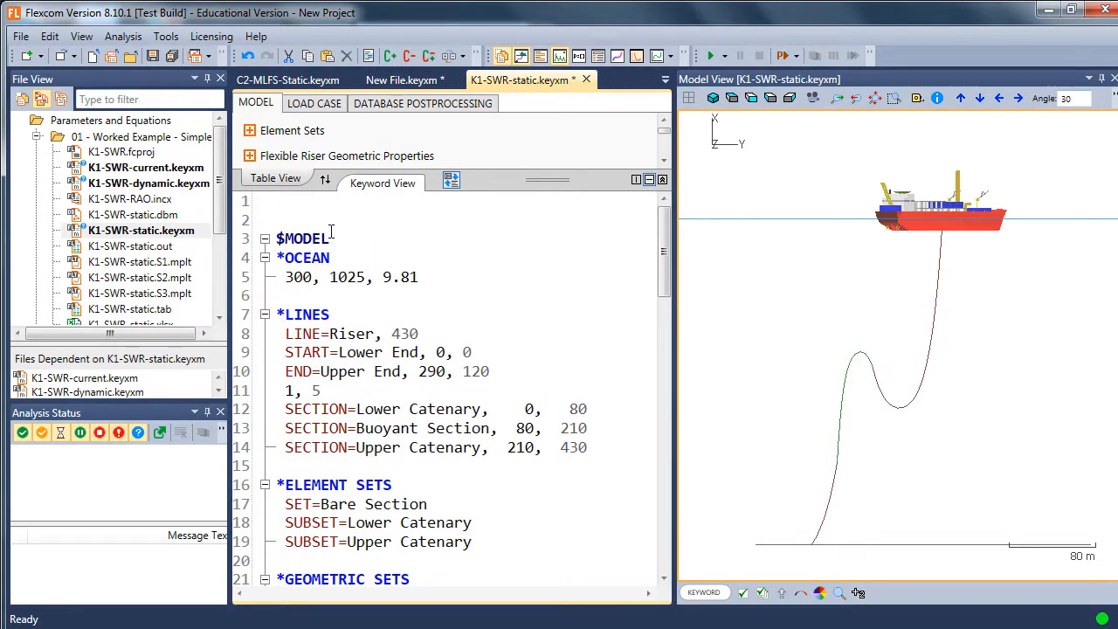
type("$PRE#")
key("Return")
key("BackSpace")
key("BackSpace")
key("Return")
key("Return")
Add a *PARAMETERS keyword under $PREPROCESSOR and define the parameter WD with the value 300.
type("*par")
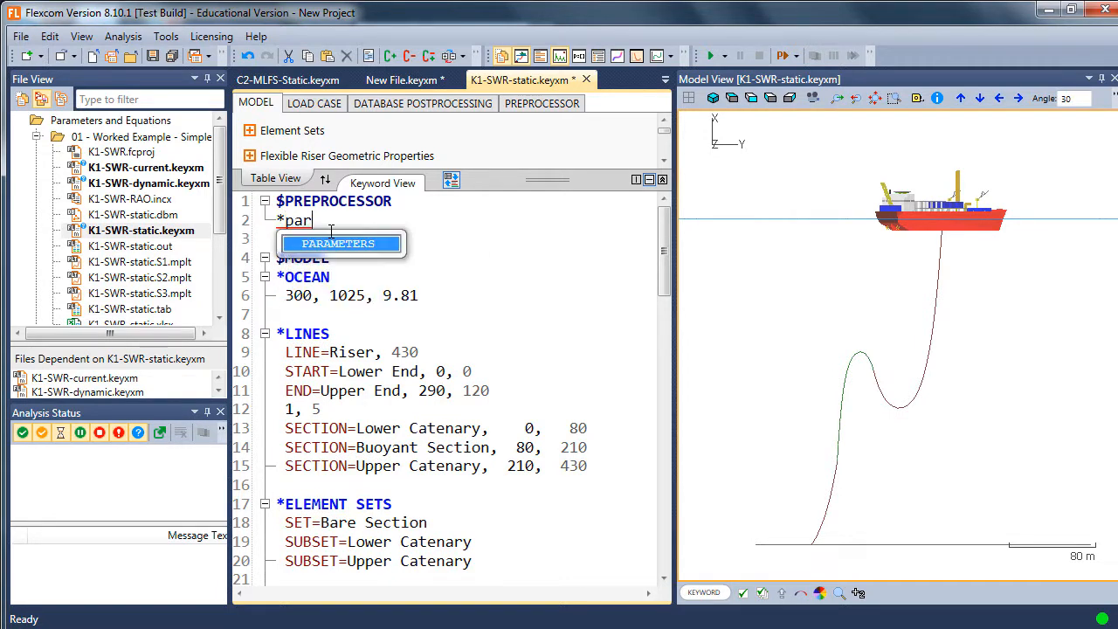
key("Return")
key("Return")
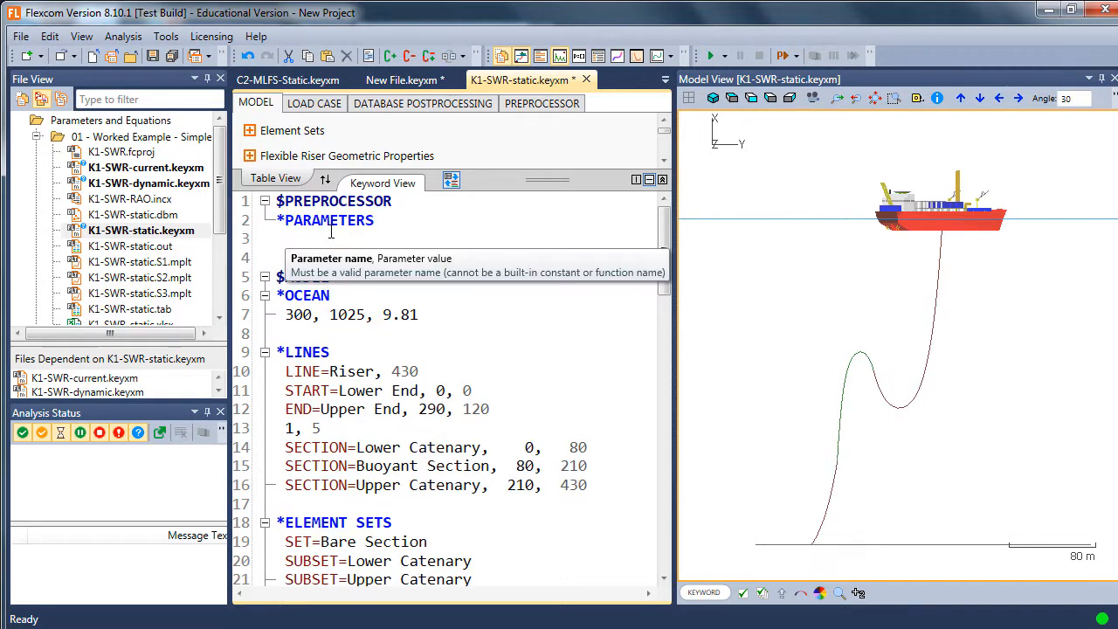
type("WD, 300")
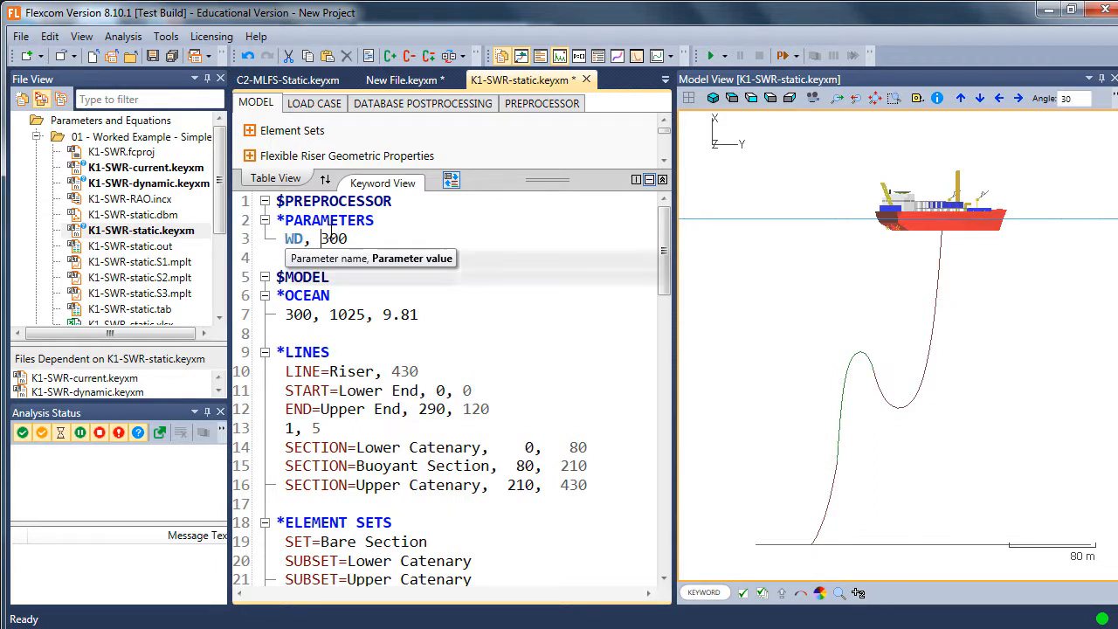
Replace the fixed water depth under *OCEAN with the equation =[WD].
key("Down")
key("Down")
key("Down")
key("shift+Home")
key("BackSpace")
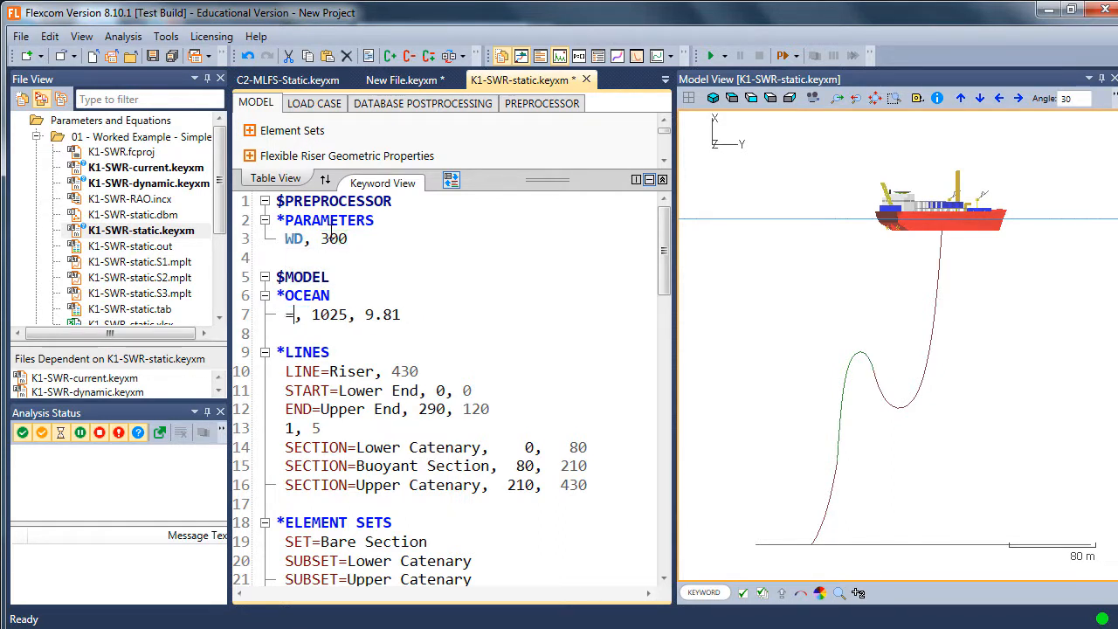
type("=[]")
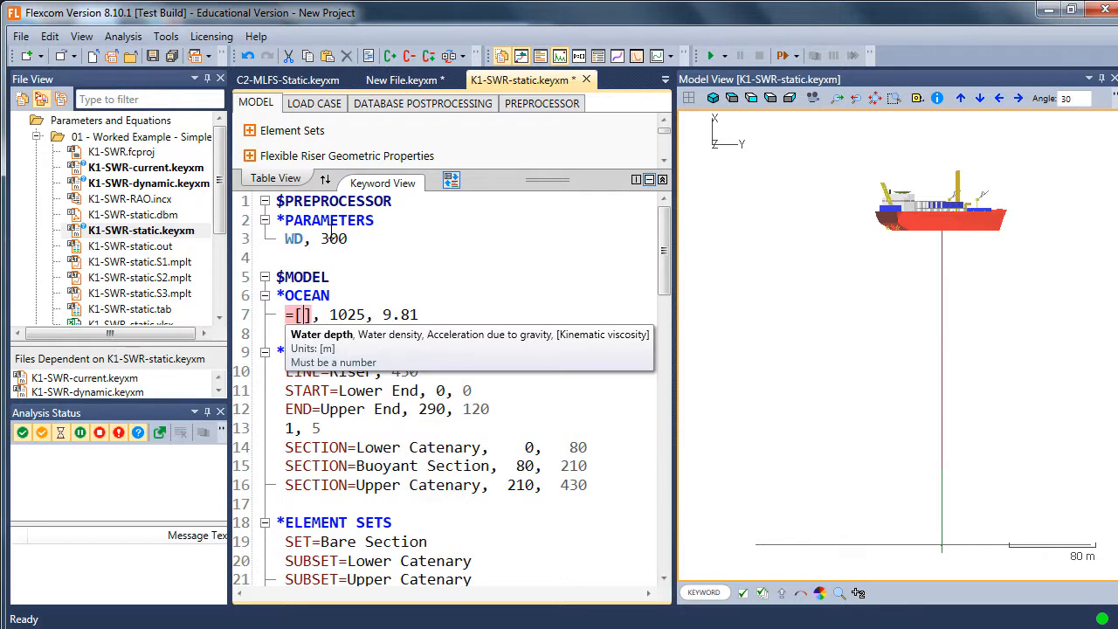
type("WD")
key("shift+Left")
key("shift+Left")
key("shift+Left")
key("shift+Left")
key("shift+Left")
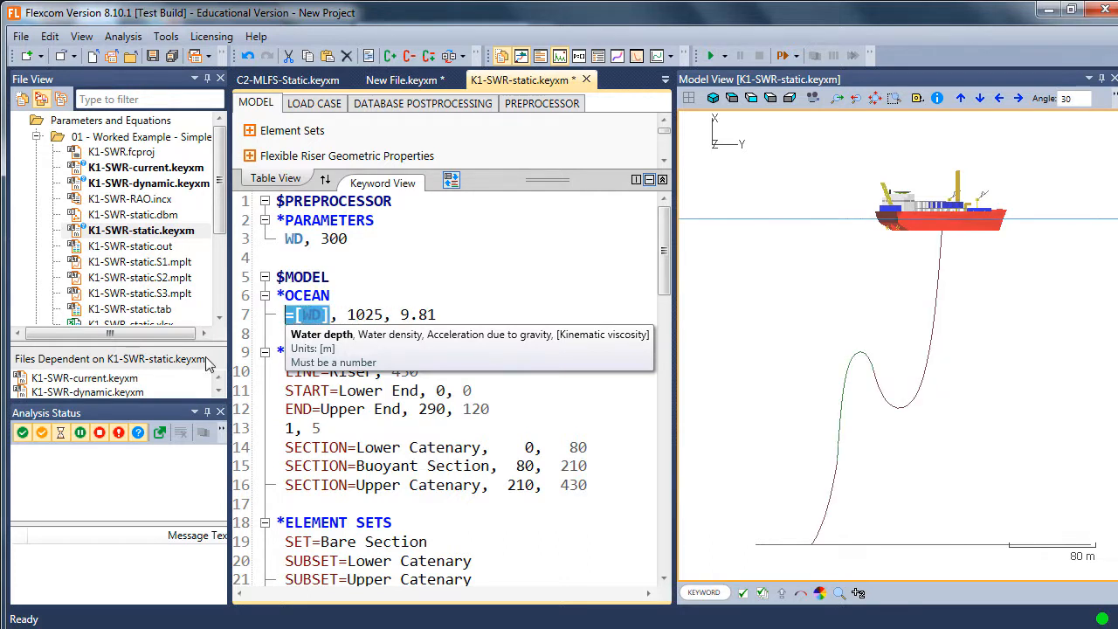
left_click(451, 282)
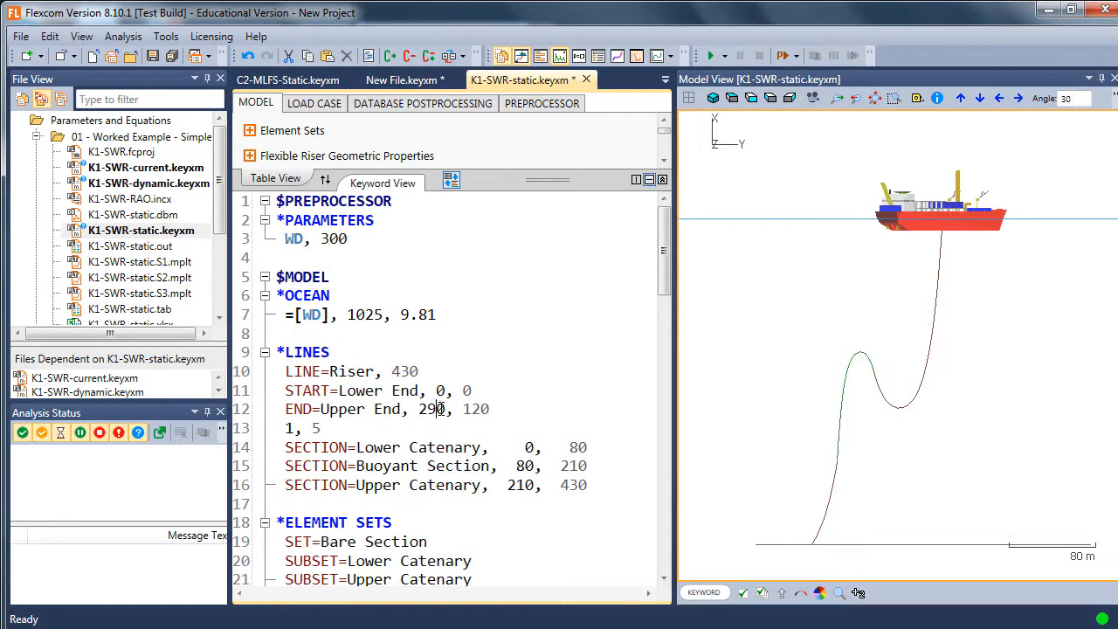
Replace the first coordinate of the riser's Upper End under *LINES with the equation =[WD-10].
left_click(446, 409)
key("ctrl+shift+Left")
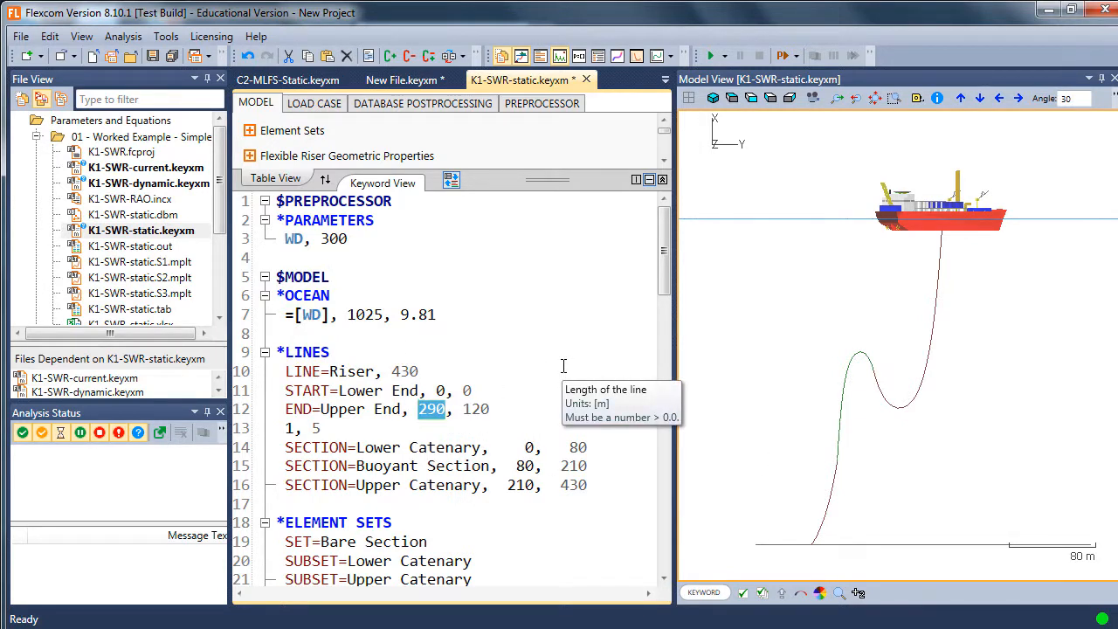
type("=[WD-10")
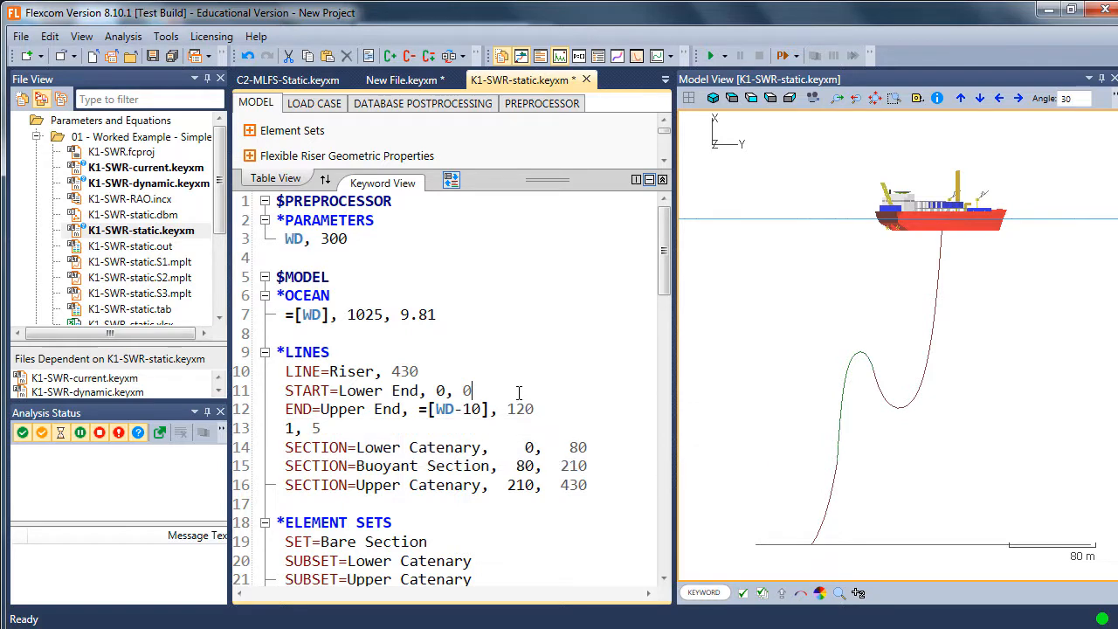
Replace the X value of the FPSO's INITIAL POSITION under *VESSEL,INTEGRATED with the equation =[WD+5].
scroll(519, 389, "down", 4)
scroll(519, 393, "down", 7)
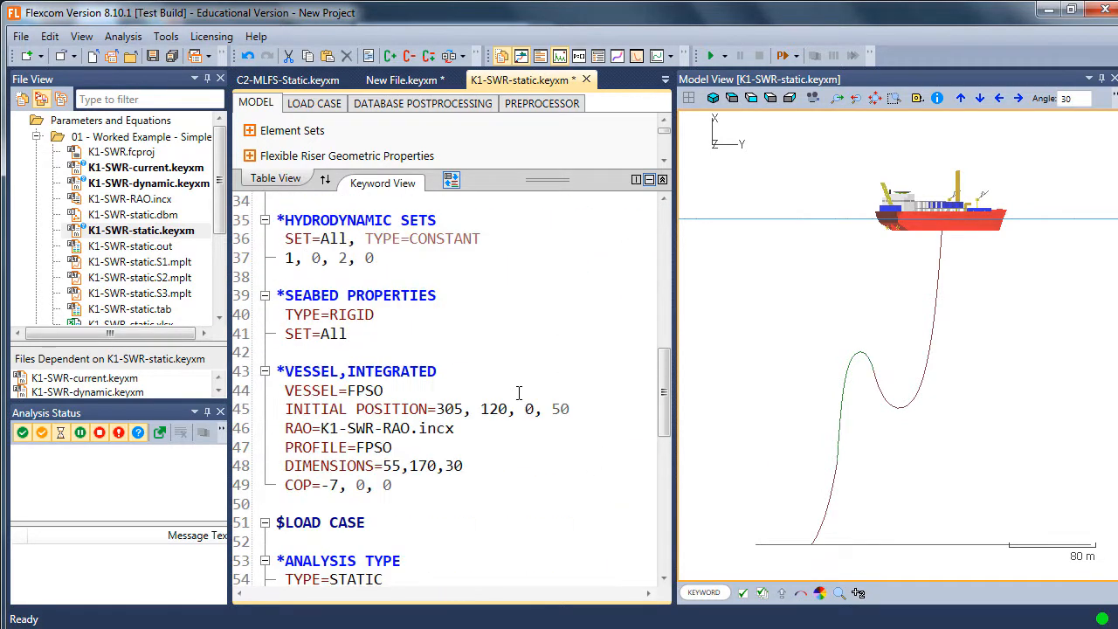
left_click(463, 410)
key("ctrl+shift+Left")
type("=[WD+5")
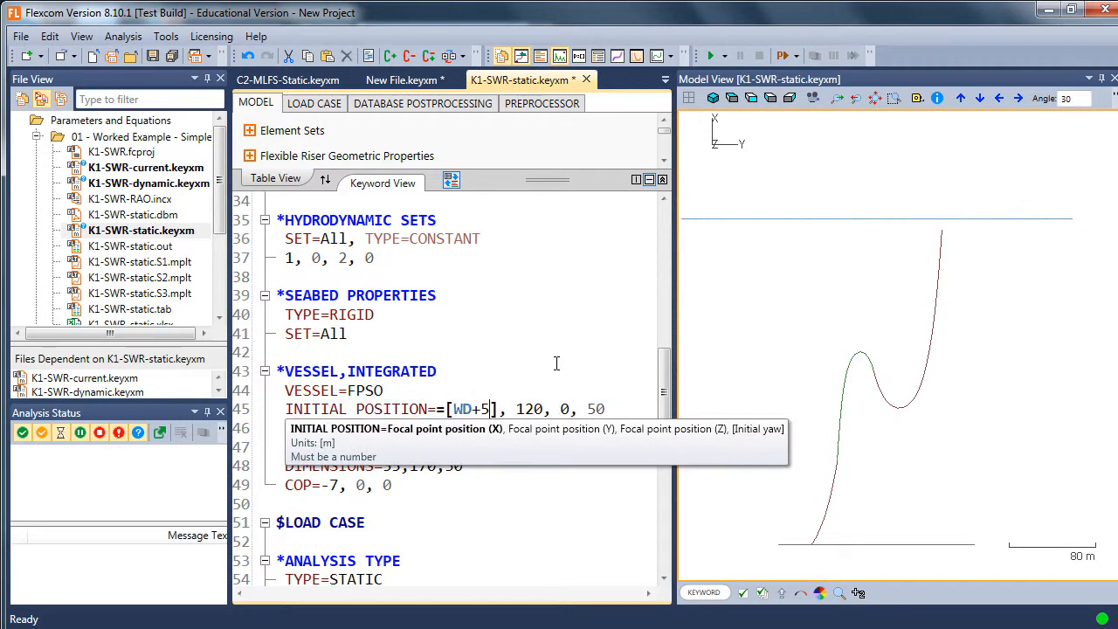
Set the WD parameter to 350 and review the equations that depend on it against the model.
scroll(542, 332, "up", 11)
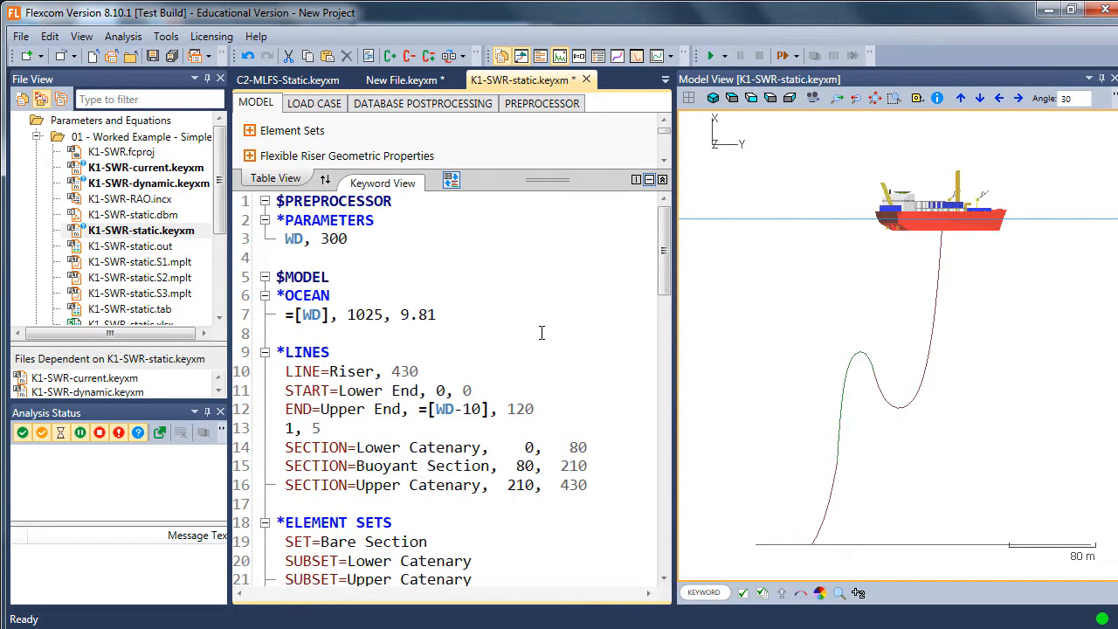
left_click(337, 239)
key("BackSpace")
type("5")
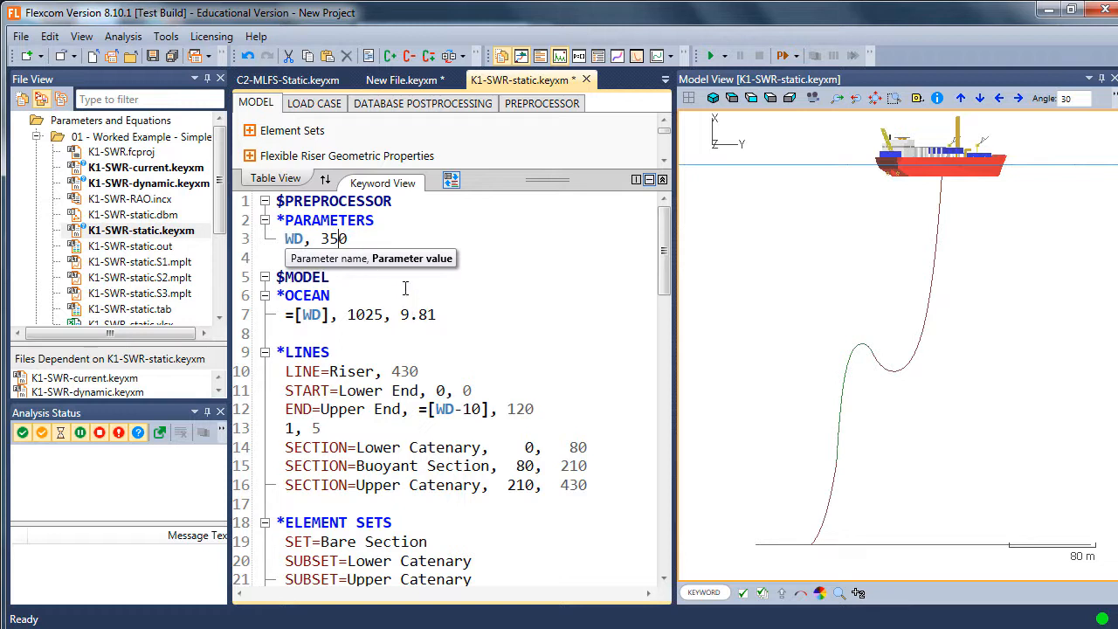
scroll(405, 285, "down", 5)
scroll(405, 285, "down", 4)
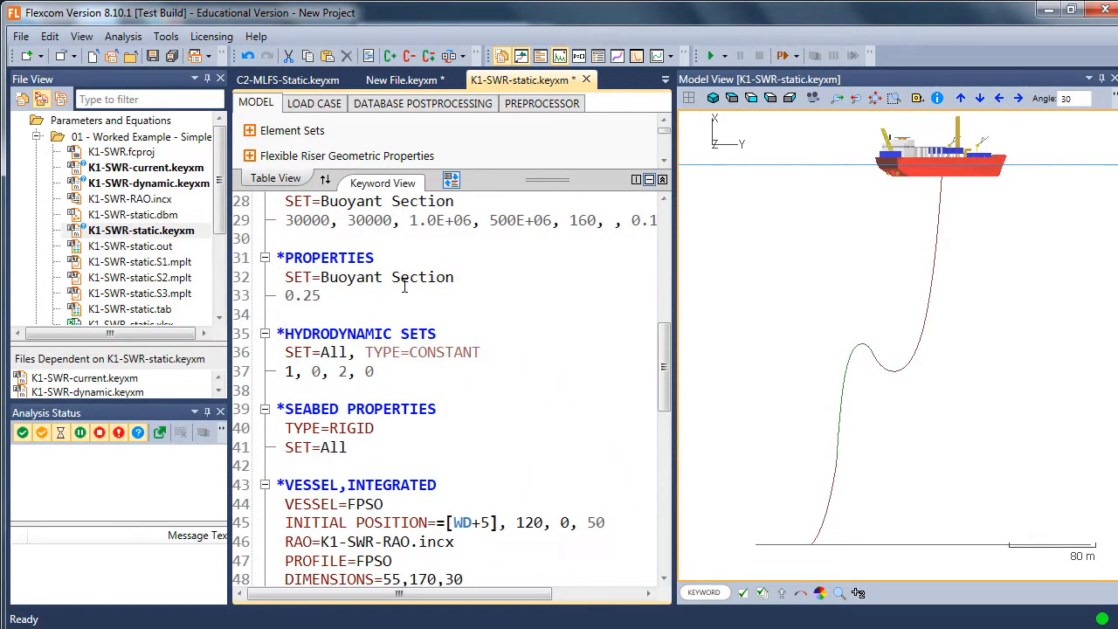
scroll(411, 284, "up", 9)
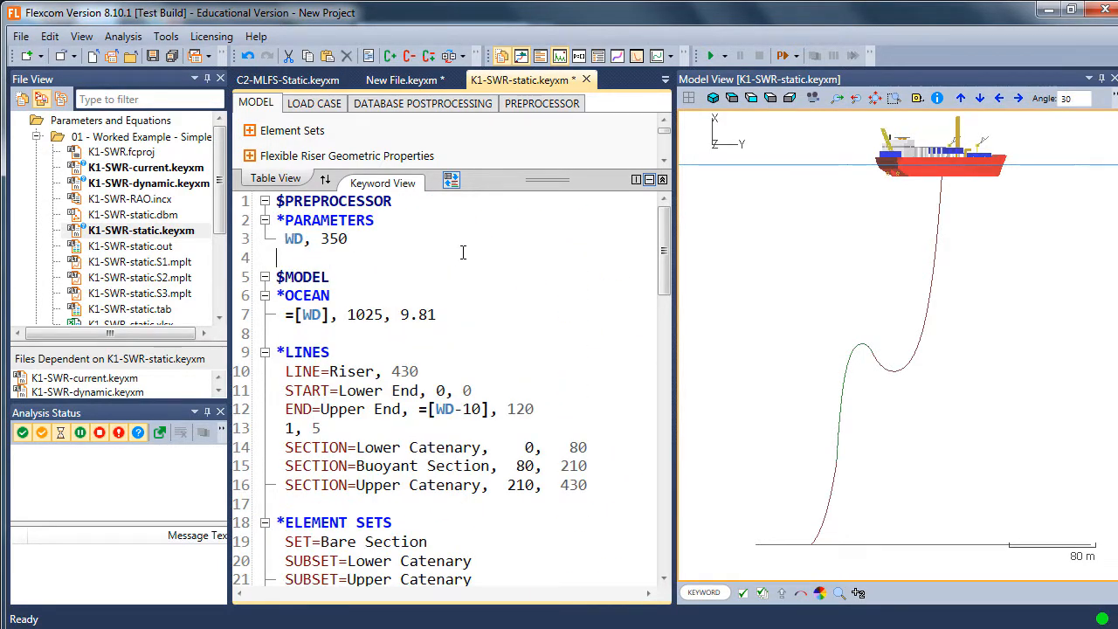
Set the WD parameter to 380.
left_click(339, 238)
key("BackSpace")
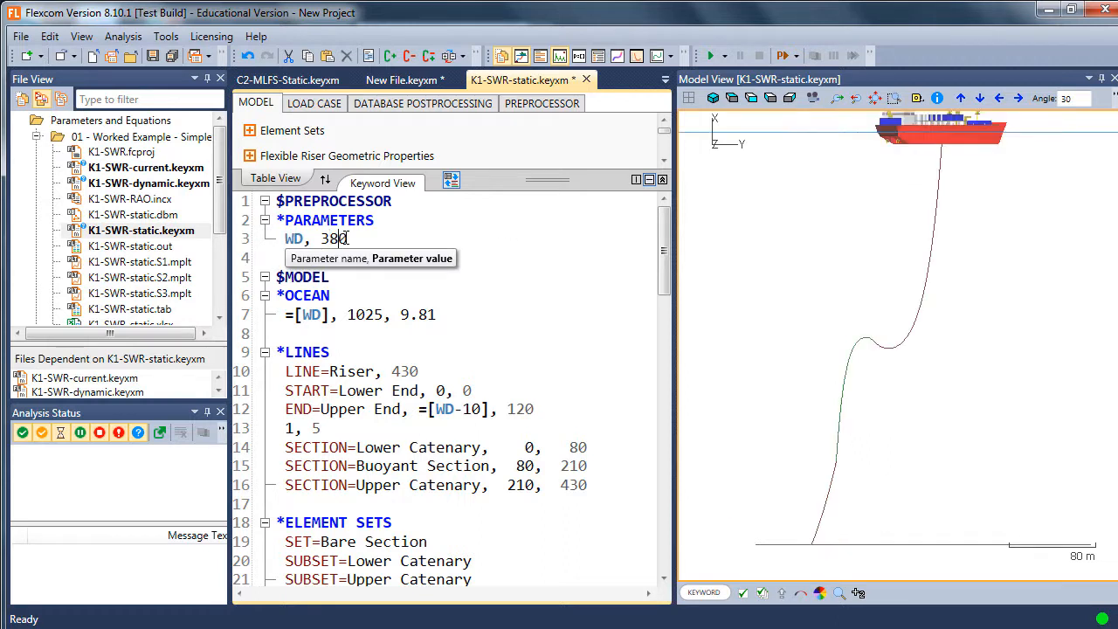
type("8")
Set the WD parameter to 400 and bring the whole vessel into view in the model.
key("BackSpace")
key("BackSpace")
type("400")
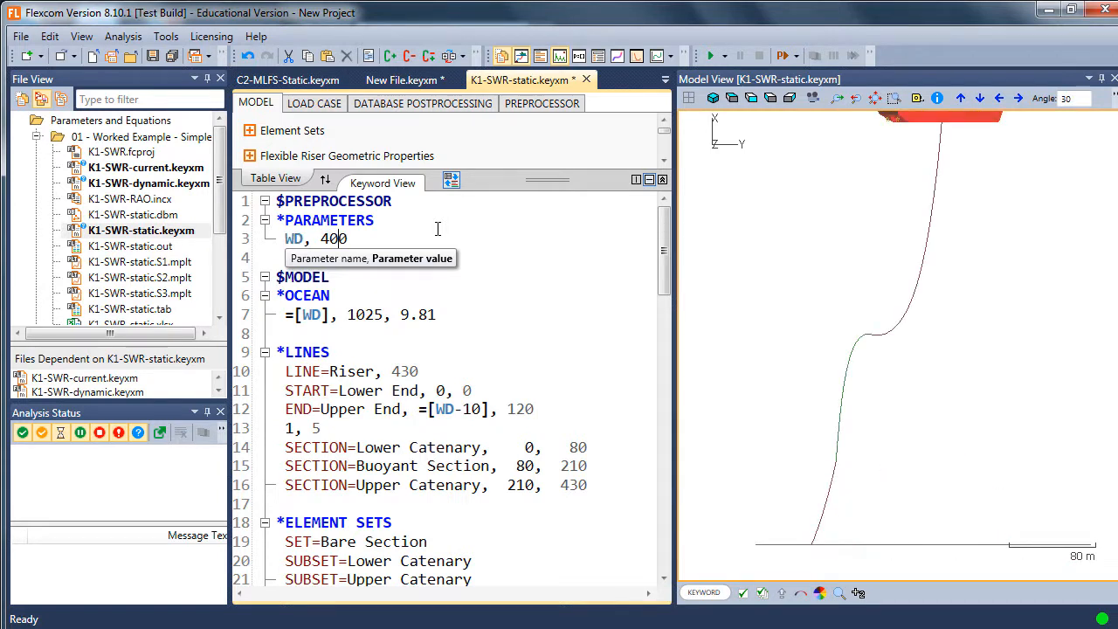
left_click(968, 343)
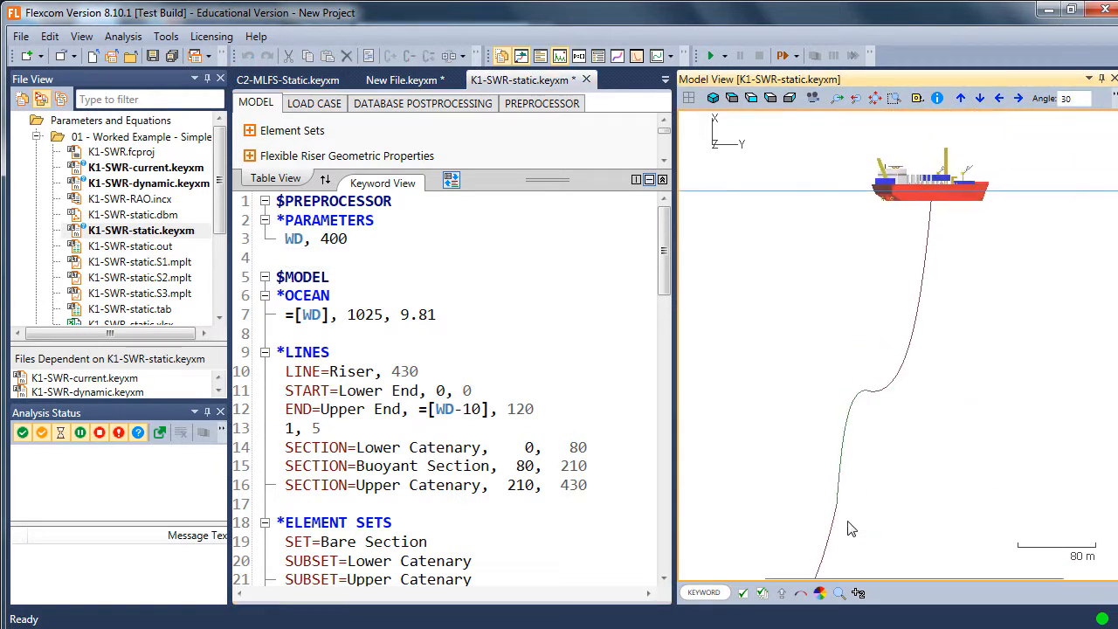